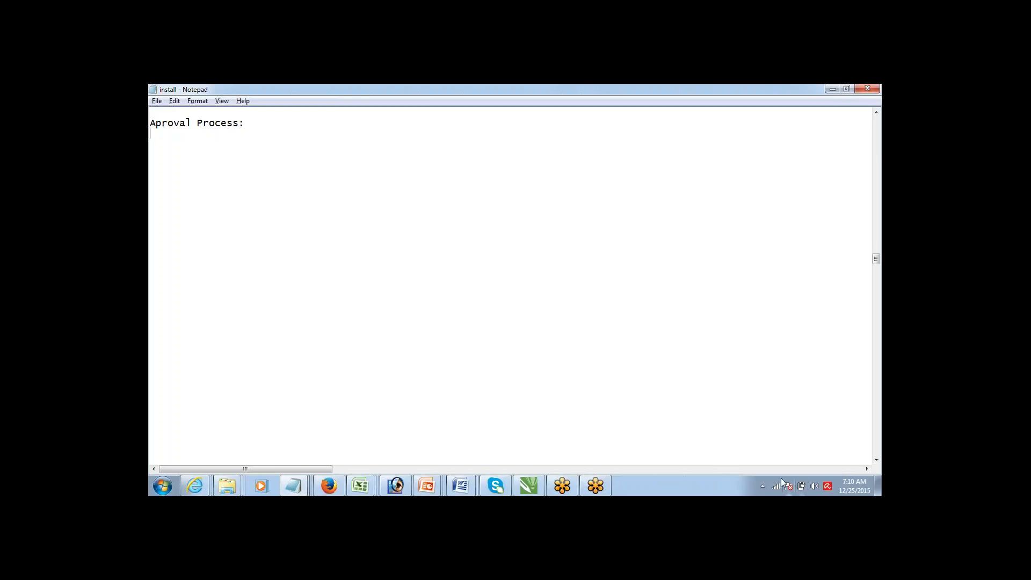
Draw a freehand square with a circle on each side on the screen, and connect the lower circle to the square.
click(869, 430)
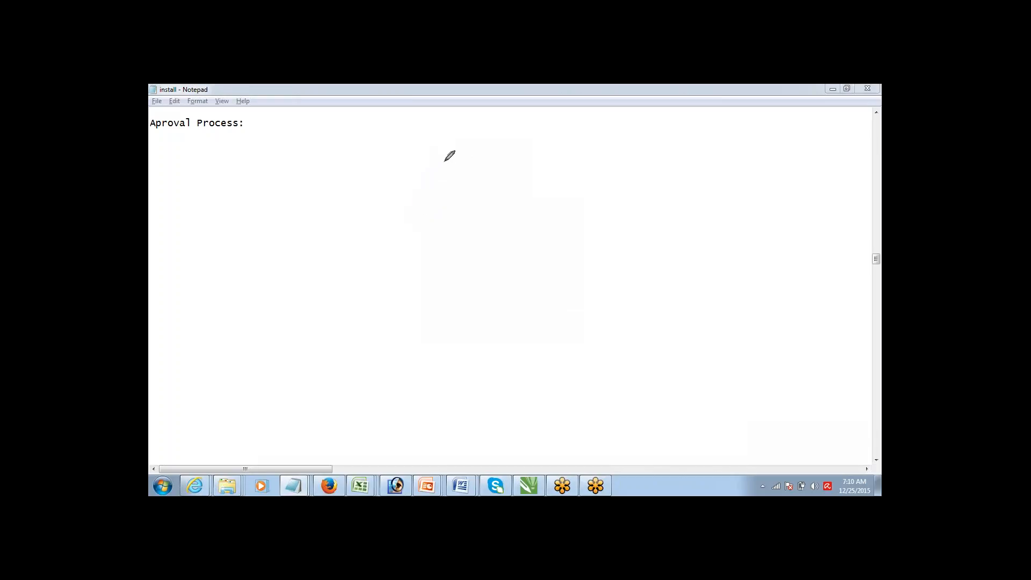
mouse_move(445, 161)
mouse_down()
mouse_move(484, 159)
mouse_move(485, 200)
mouse_move(443, 199)
mouse_move(443, 164)
mouse_up()
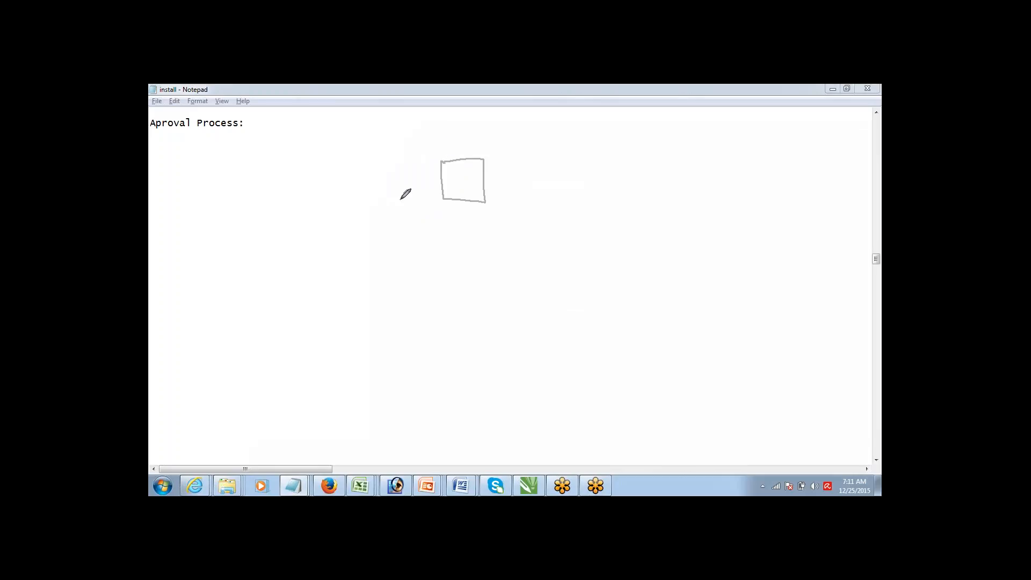
mouse_move(400, 200)
mouse_down()
mouse_move(400, 210)
mouse_move(415, 205)
mouse_move(399, 207)
mouse_up()
mouse_move(580, 154)
mouse_down()
mouse_move(580, 164)
mouse_move(601, 159)
mouse_move(581, 158)
mouse_move(610, 146)
mouse_up()
drag(414, 207, 448, 186)
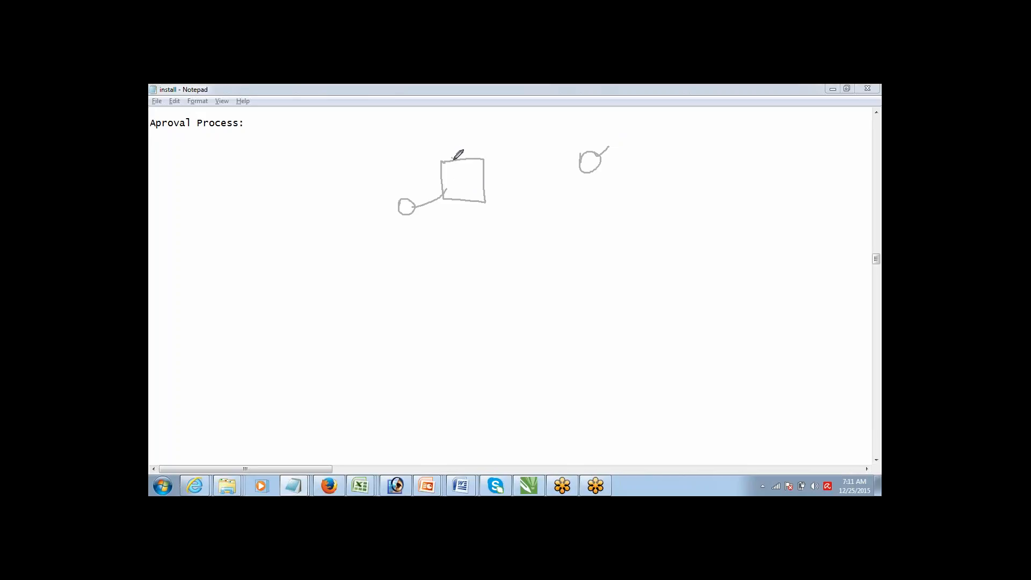
Draw labelled arrows linking the square and both circles to illustrate the approval flow, and clear the whole drawing.
drag(454, 160, 471, 143)
mouse_move(466, 189)
mouse_down()
mouse_move(526, 187)
mouse_move(580, 156)
mouse_up()
drag(516, 177, 533, 184)
mouse_move(589, 152)
mouse_down()
mouse_move(538, 127)
mouse_move(511, 129)
mouse_move(473, 155)
mouse_up()
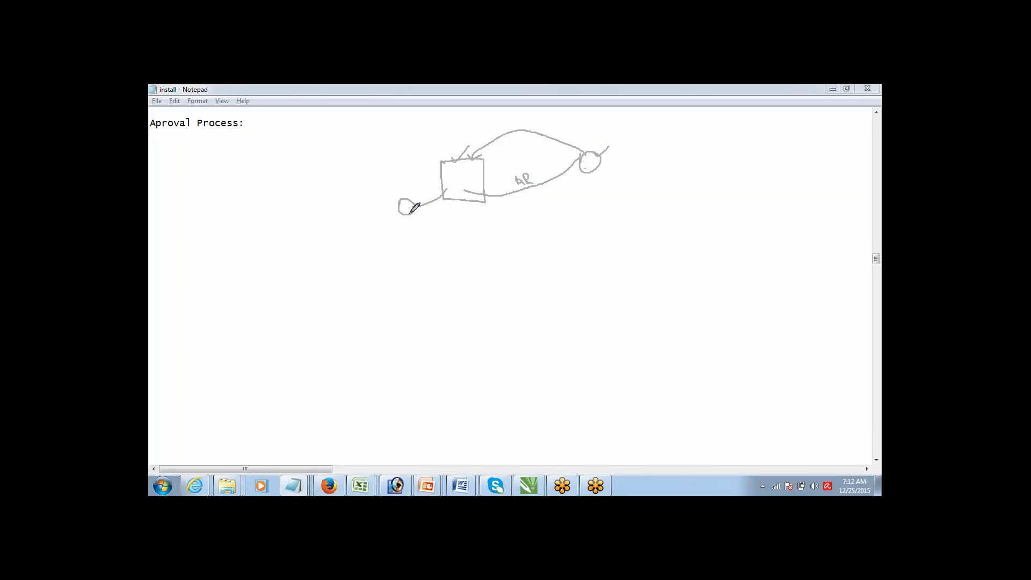
mouse_move(413, 210)
mouse_down()
mouse_move(458, 226)
mouse_move(537, 227)
mouse_move(607, 170)
mouse_up()
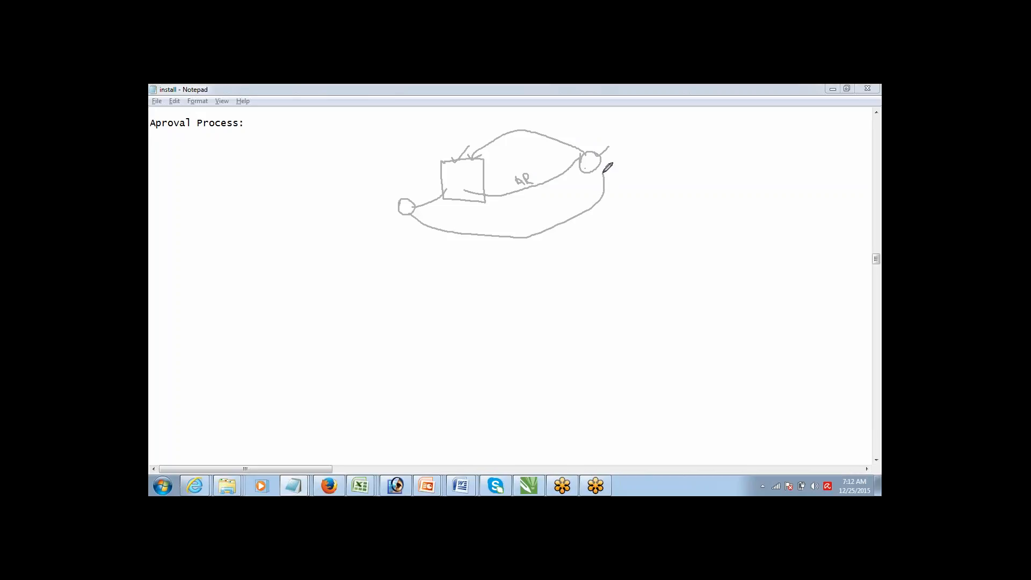
mouse_move(540, 222)
mouse_down()
mouse_move(562, 230)
mouse_move(551, 241)
mouse_up()
click(454, 177)
drag(471, 191, 501, 188)
click(823, 427)
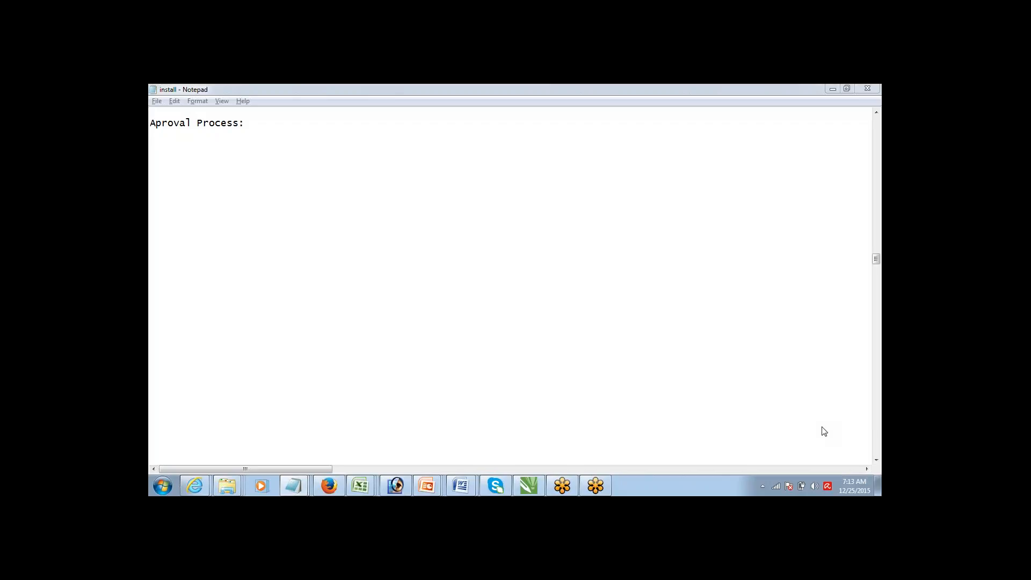
Below the "Aproval Process:" heading, add indented items "1> Which Object?" and "2> ENrty Crriteria?".
click(268, 123)
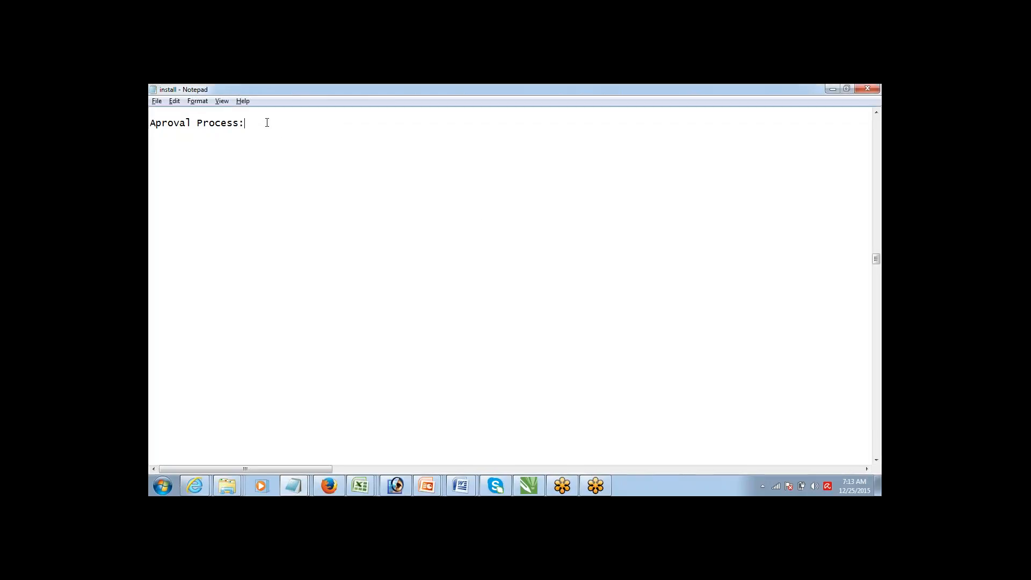
key(Return)
key(Return)
text(1> W)
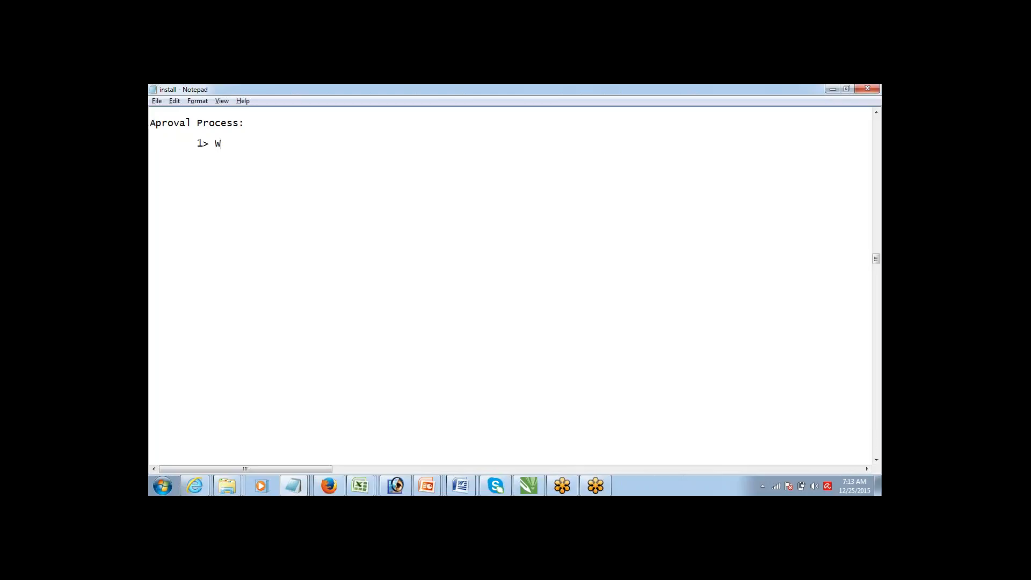
text(hich Object?)
key(Return)
key(Tab)
text(2> ENrty)
text(Crriteria)
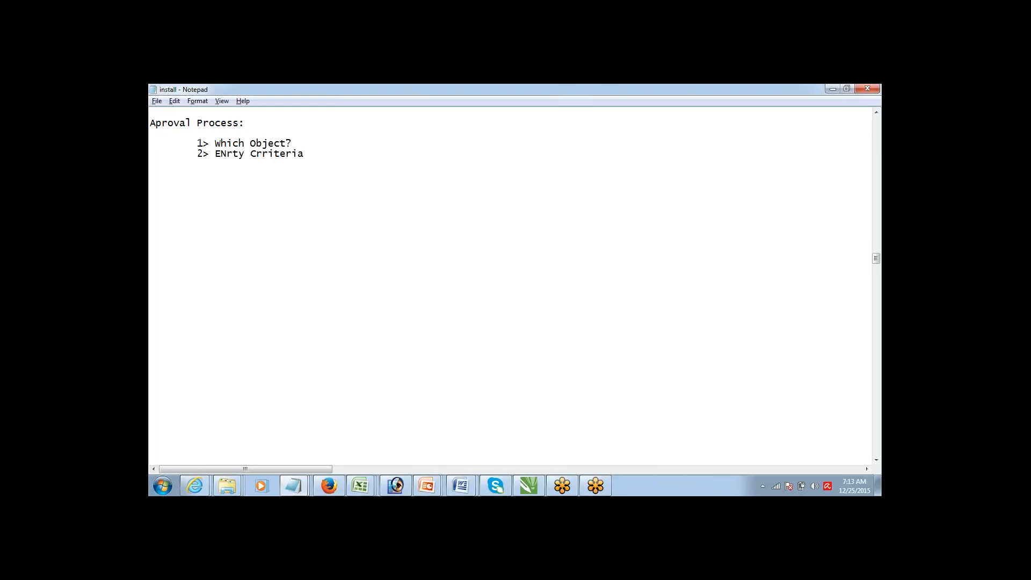
text(?)
Change the capital N in "ENrty" to lowercase in the second list item.
key(shift+Right)
text(n)
key(ctrl+shift+Left)
key(ctrl+shift+Left)
key(Down)
key(shift+End)
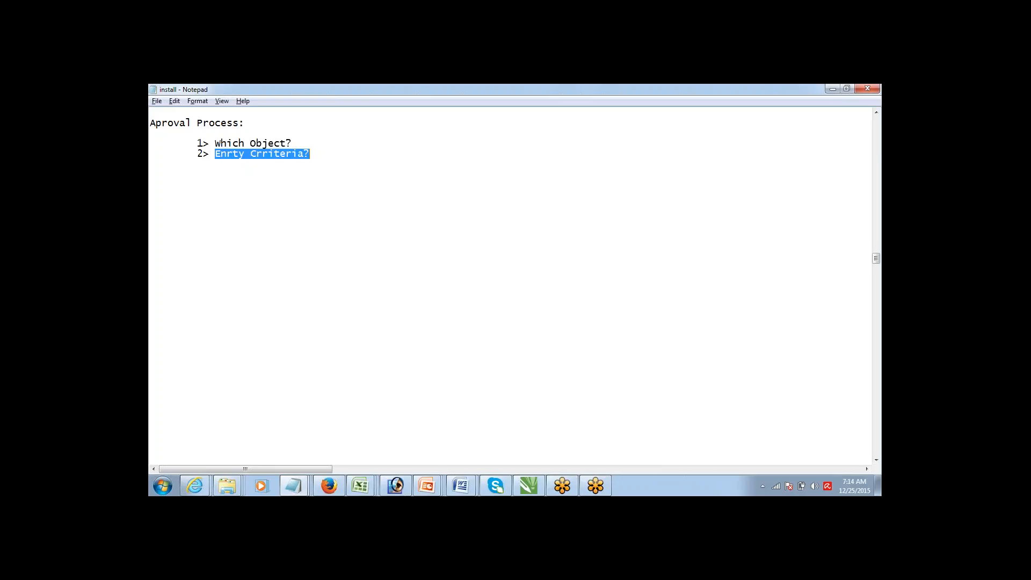
key(Right)
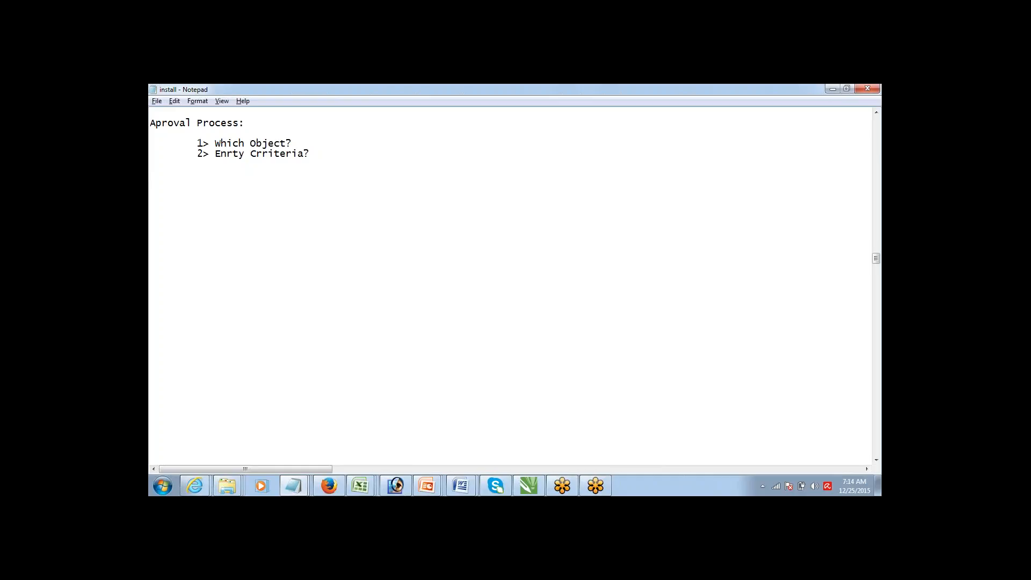
Add the items "3> Approver" and "4> Actions:" to the numbered list.
text(3>)
text(Approve)
text(r)
text(4)
text(> Actions)
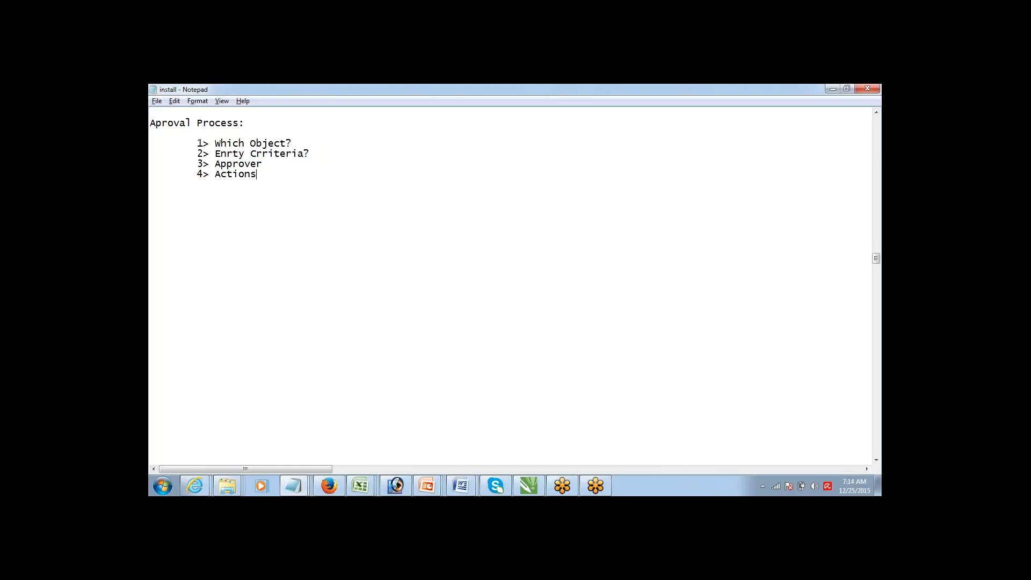
text(:)
Highlight the numbered items from object to actions one after another to review them.
key(shift+Down)
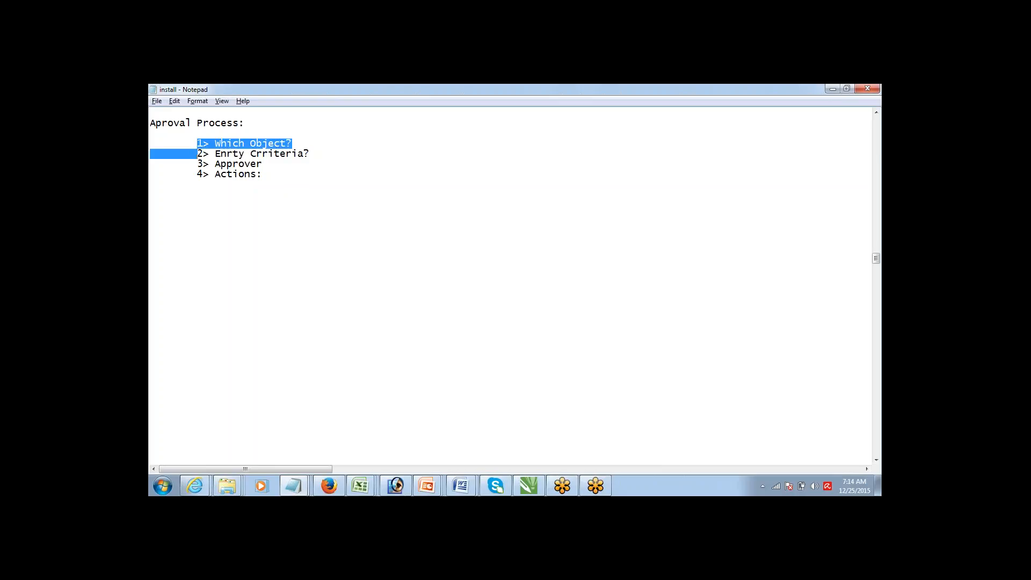
key(shift+End)
key(Down)
key(ctrl+shift+Left)
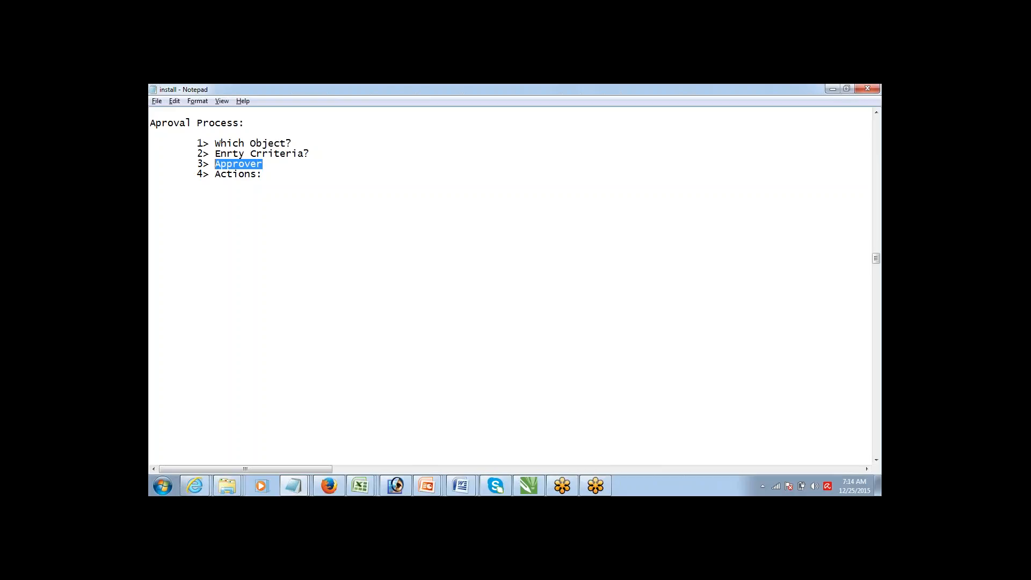
key(ctrl+shift+Left)
key(ctrl+shift+Left)
key(Right)
key(Down)
key(ctrl+shift+Left)
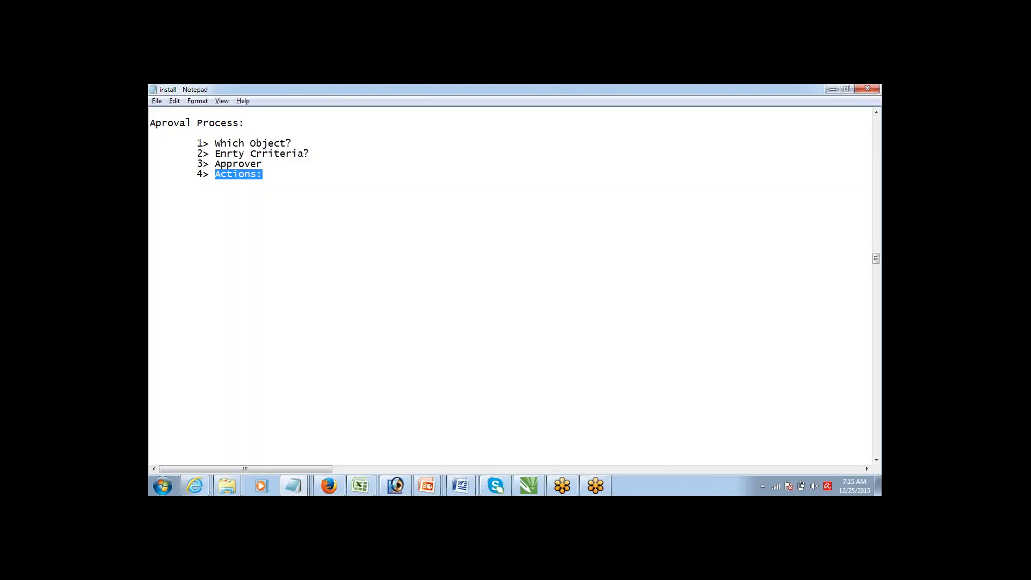
Add an indented "Process:" heading a few lines below the "Actions:" item.
click(263, 174)
key(Return)
text(Pro)
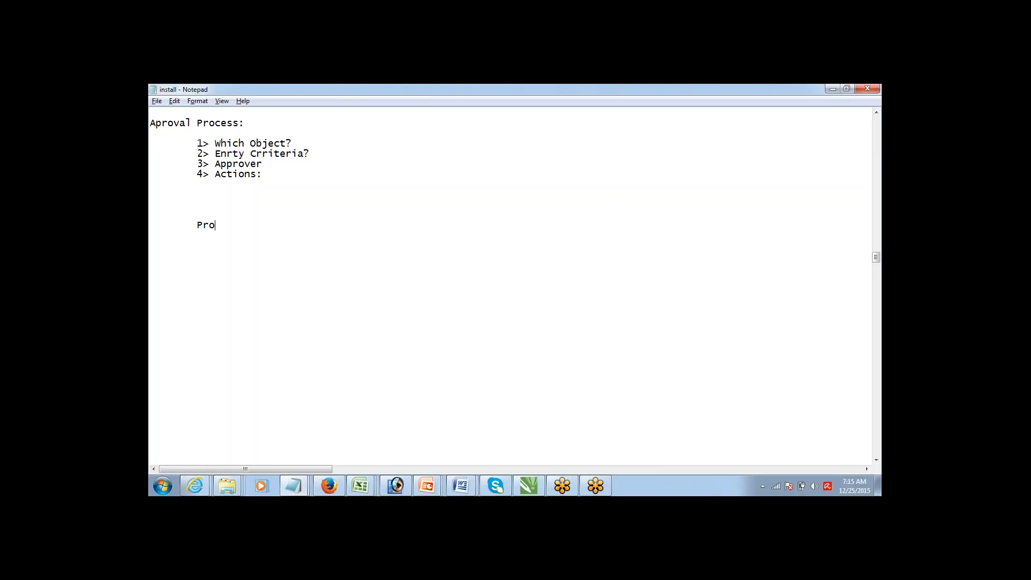
text(cess:)
List Submission, Approval, Rejection and Recall on separate lines under the "Process:" heading.
text(Submi)
text(ssion 	)
text(Approva)
text(l)
key(Return)
text(Rejection)
key(Return)
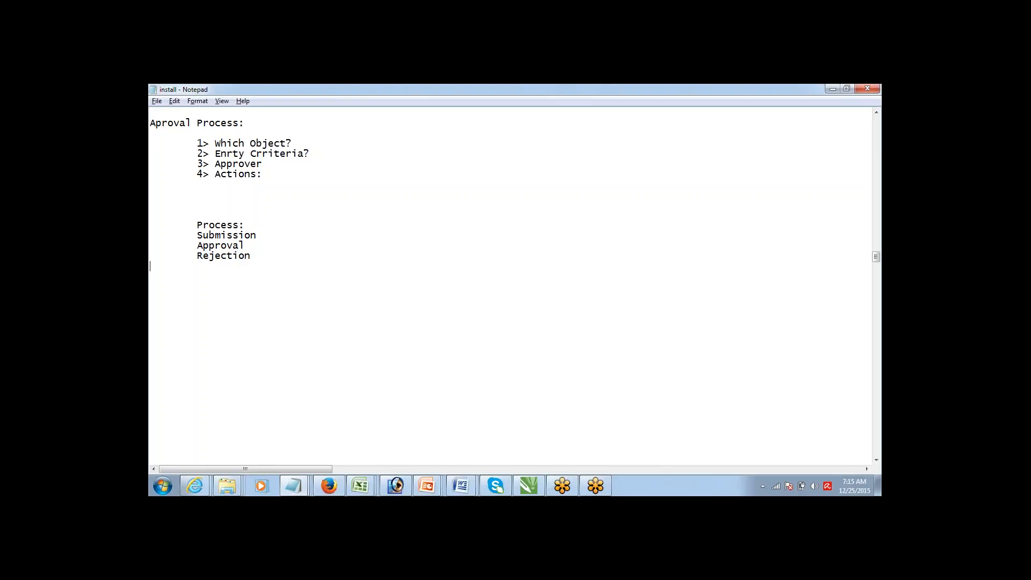
text(Recal)
key(BackSpace)
text(ll)
Prefix each of the four process entries with an indented dash.
click(197, 235)
text(- )
text( -)
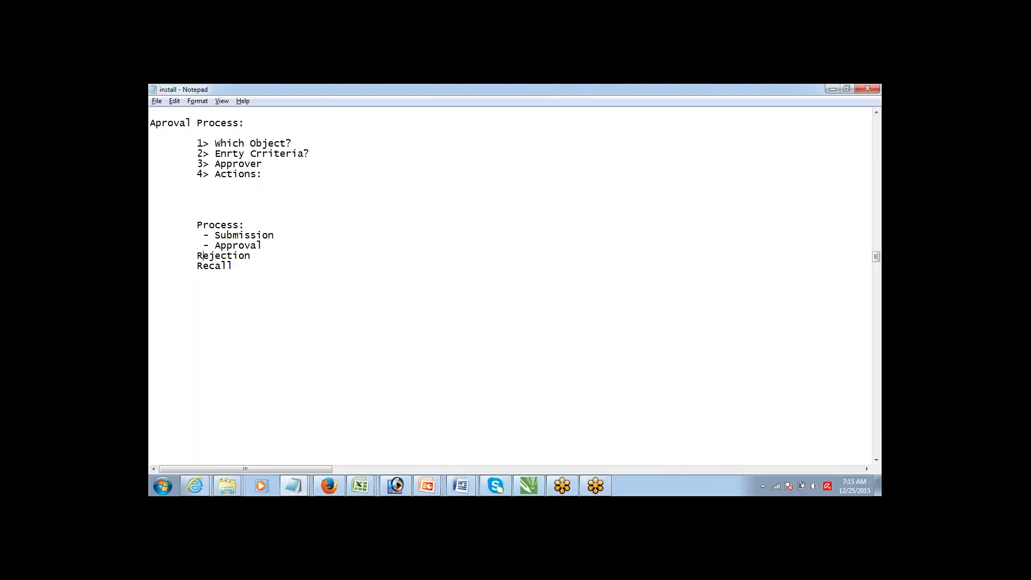
click(197, 256)
text(- )
text( -)
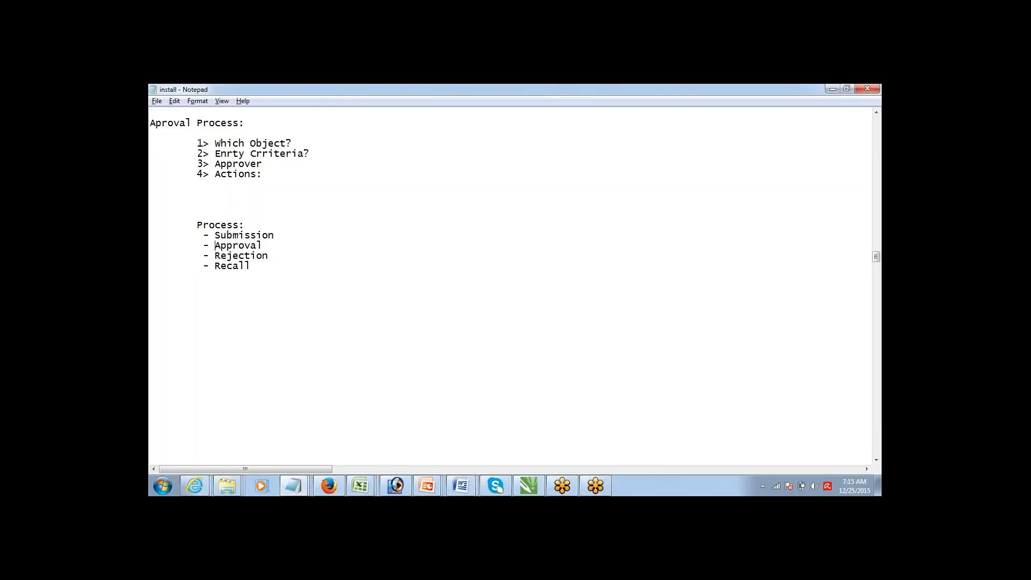
Highlight the process entries line by line from Submission to Recall to review them.
key(Up)
key(shift+Down)
key(shift+Down)
key(shift+Down)
key(Up)
key(Up)
key(Up)
key(Left)
key(Left)
key(shift+Down)
key(shift+Down)
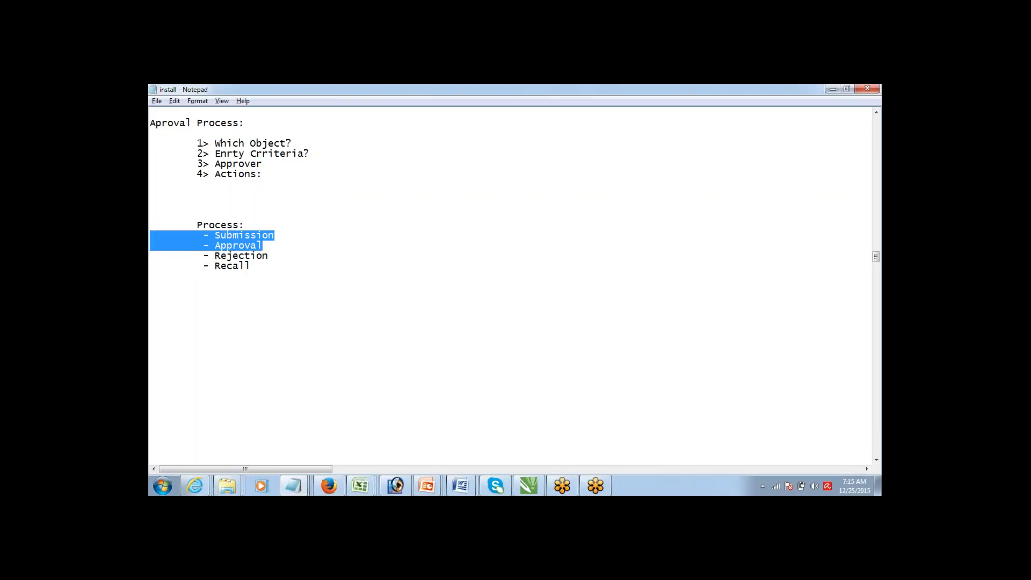
key(shift+Down)
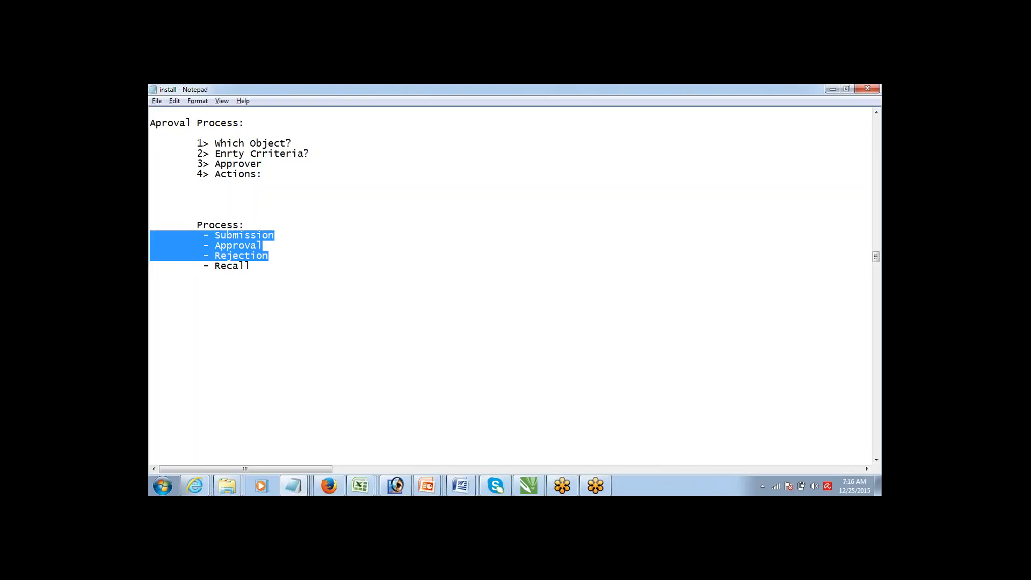
key(shift+Down)
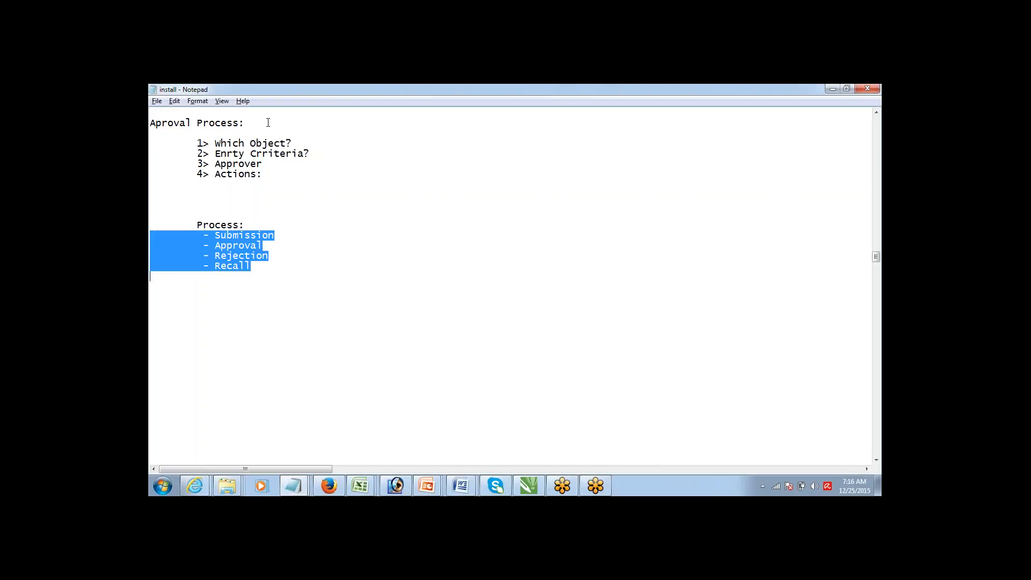
Delete two blank lines between the "Actions:" item and the "Process:" heading.
key(Up)
key(Up)
key(Up)
key(Up)
key(Up)
key(Up)
key(Up)
key(Up)
key(Up)
key(Up)
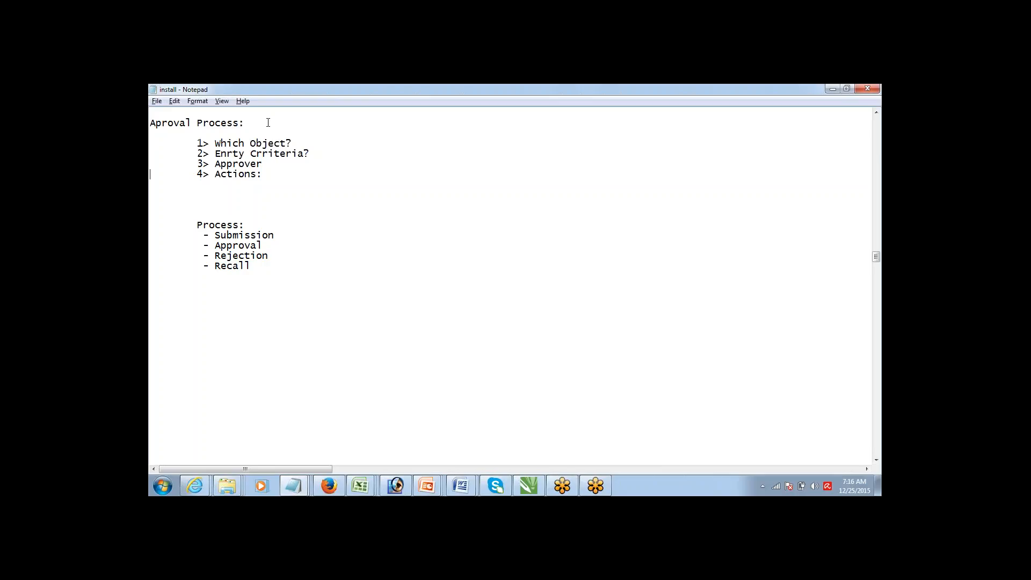
key(Up)
key(Up)
key(Up)
key(Delete)
key(Delete)
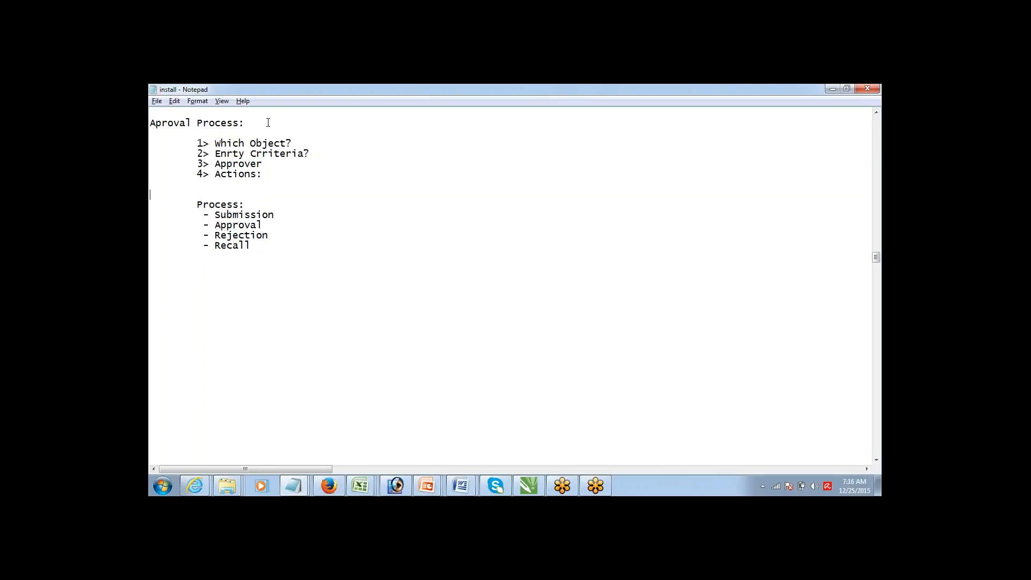
Highlight the entire Process block, including its heading, to review it.
key(Down)
key(Down)
key(Down)
key(Down)
key(Up)
key(Up)
key(Up)
key(Down)
key(Up)
key(shift+Down)
key(shift+Down)
key(shift+Down)
key(shift+Down)
key(shift+Down)
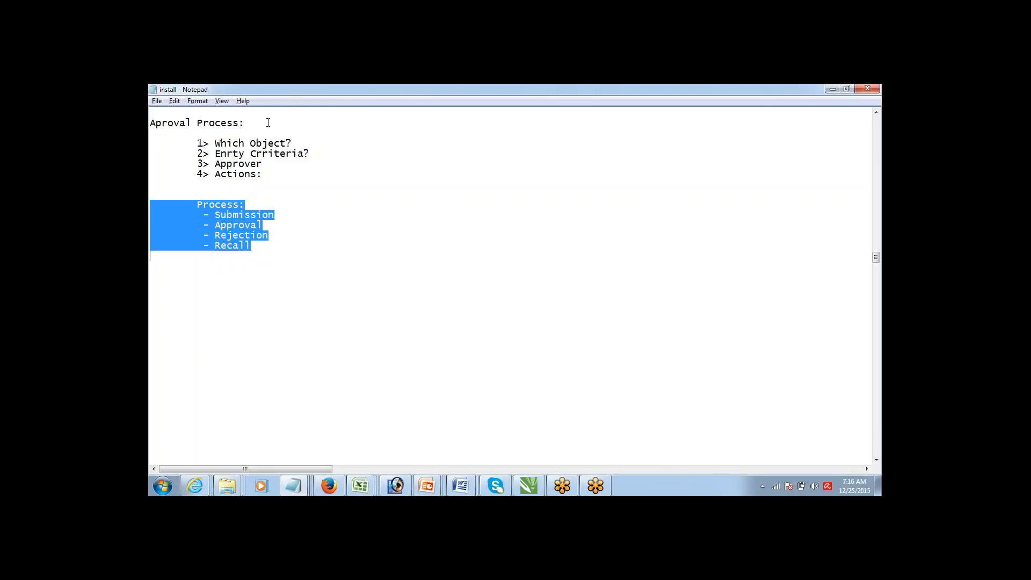
key(Up)
key(Up)
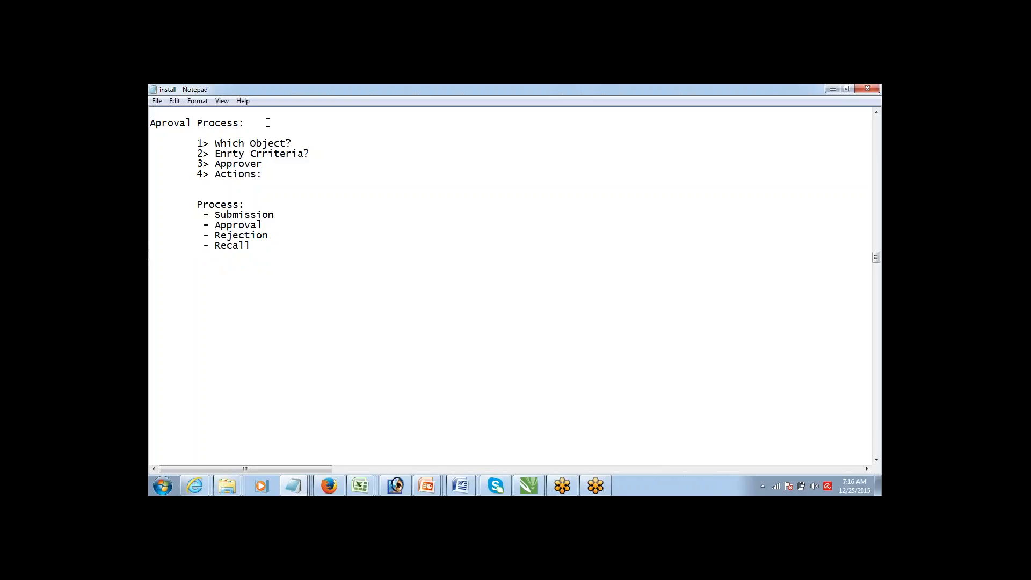
Below the process list, write the requirement "All Opps with AMount leass than 5000 need Approval".
key(Up)
key(Return)
text(All Opps with AMount leass )
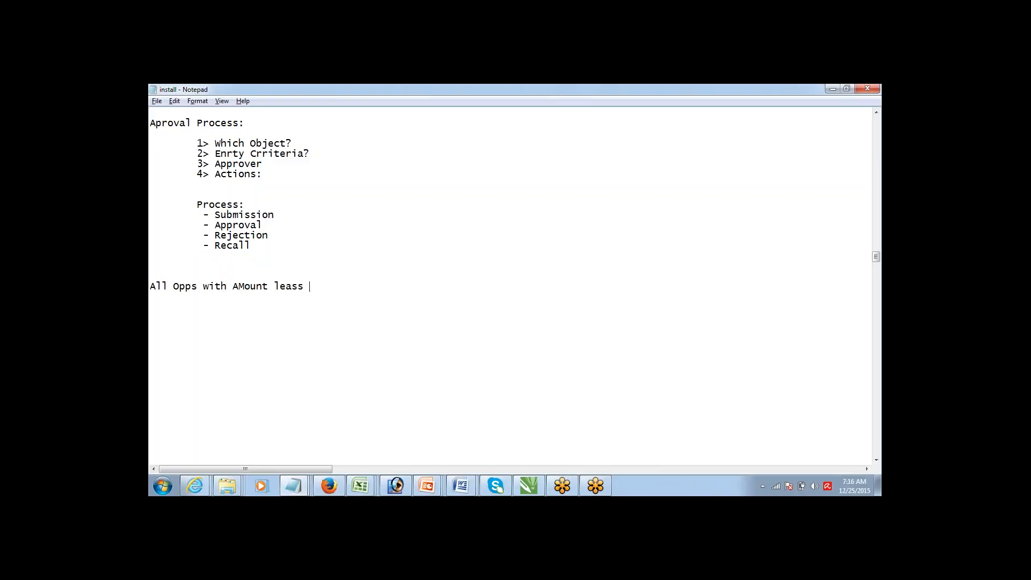
text(than 5000 need Approval)
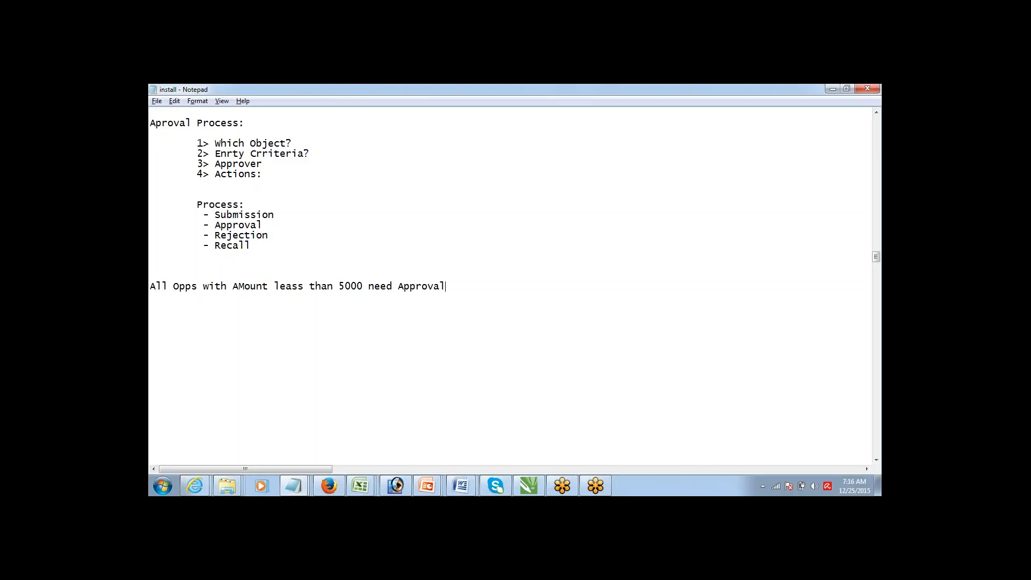
Extend the requirement sentence with "from XYZ User" at its end.
key(ctrl+shift+Left)
key(ctrl+shift+Left)
key(ctrl+shift+Left)
key(ctrl+shift+Left)
key(ctrl+shift+Left)
key(ctrl+shift+Left)
key(ctrl+shift+Left)
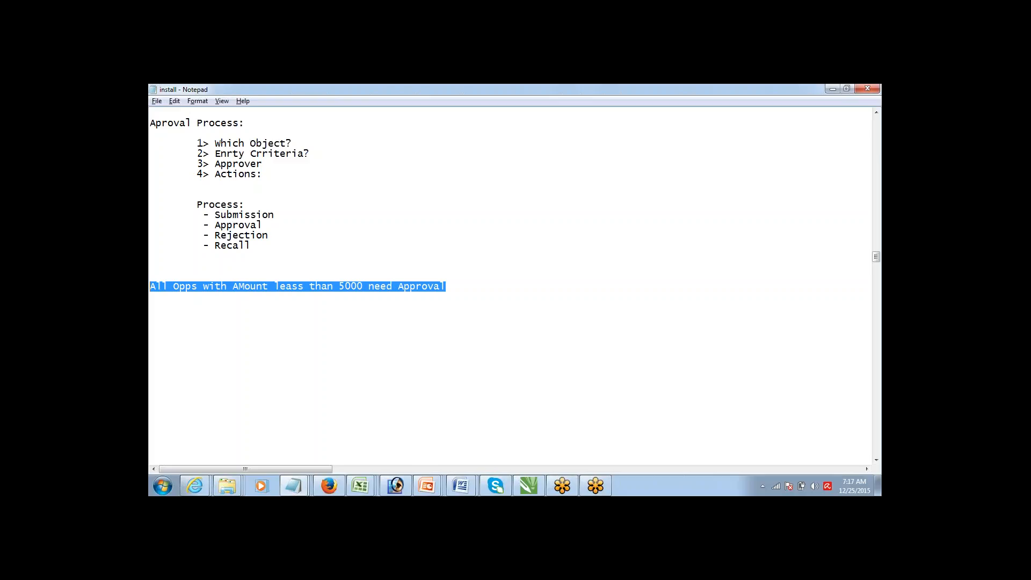
key(End)
text(fr)
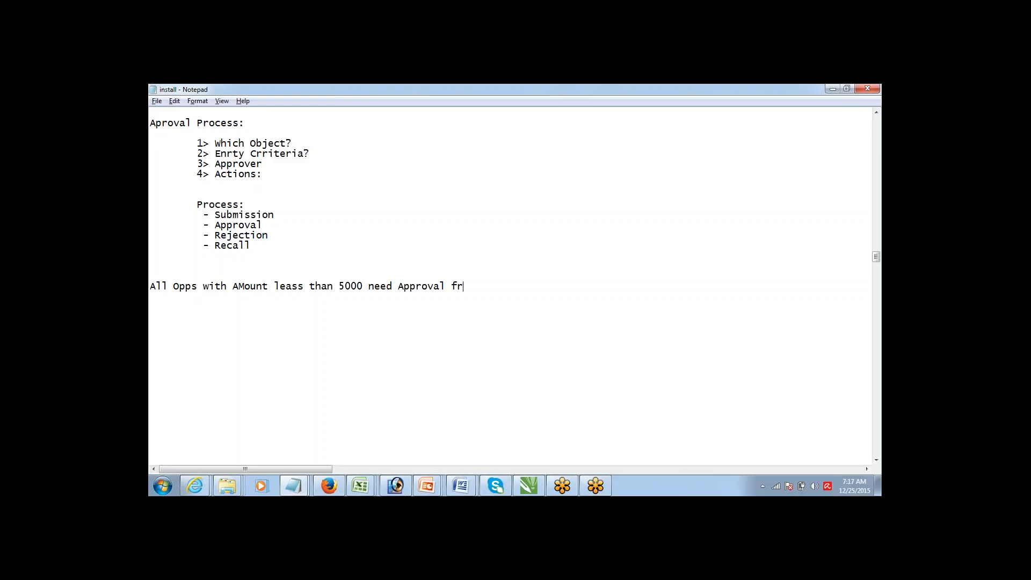
text(om XYZ User)
Highlight the four numbered approval process items to compare them with the requirement sentence.
click(151, 287)
key(Up)
key(Up)
key(Up)
key(Up)
key(Up)
key(Up)
key(Up)
key(Up)
key(shift+Down)
key(shift+Down)
key(shift+Down)
key(shift+Down)
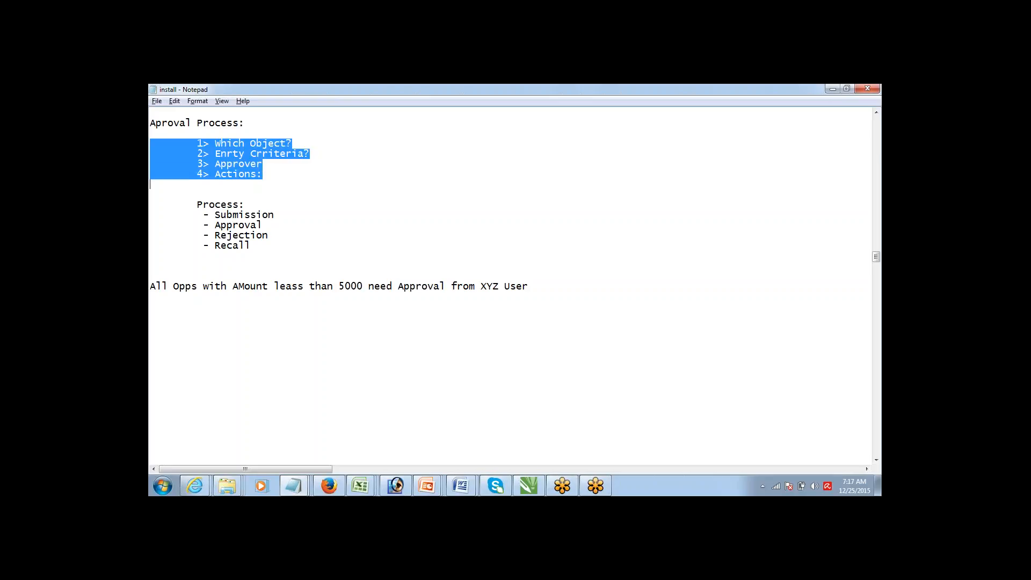
key(Up)
key(Up)
key(Up)
key(Up)
key(shift+Down)
key(shift+Down)
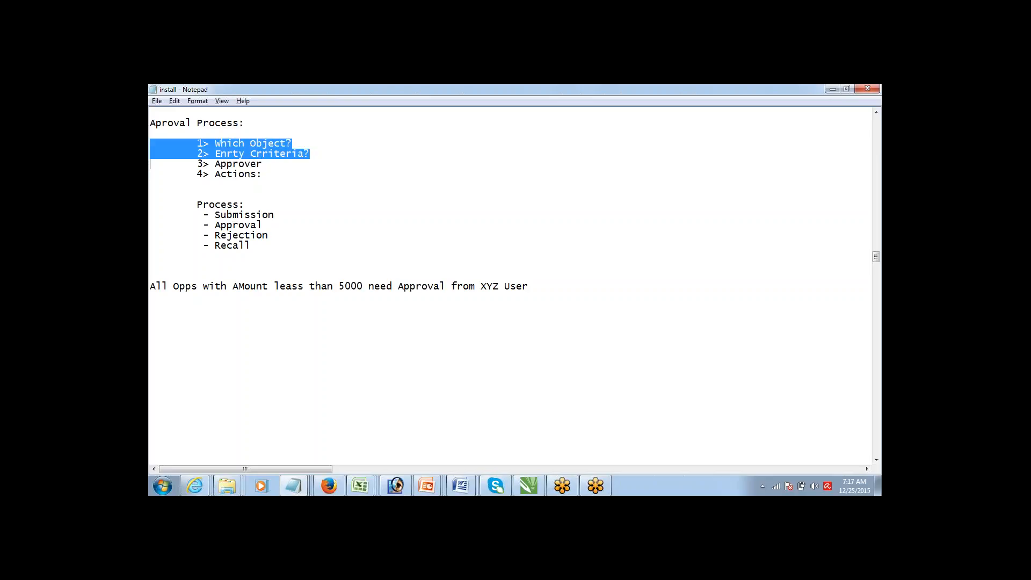
key(shift+Down)
key(Up)
key(Up)
key(Up)
key(shift+Down)
key(shift+Down)
key(shift+Down)
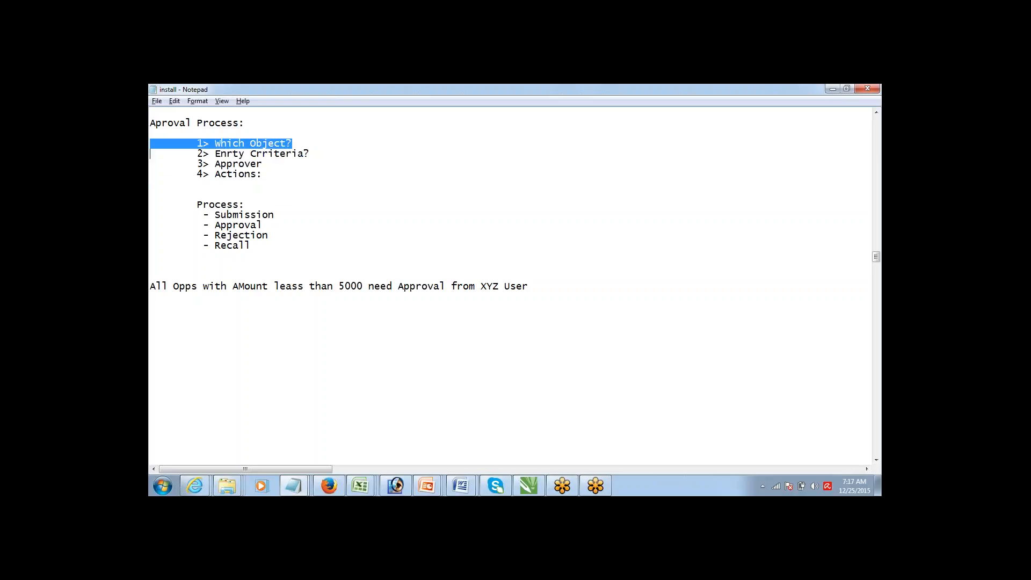
Complete the first three numbered items with "Opportunnity" as object, "Amount < 5000" as entry criteria and "< XYZ" after Approver.
key(Up)
key(Up)
key(Up)
key(End)
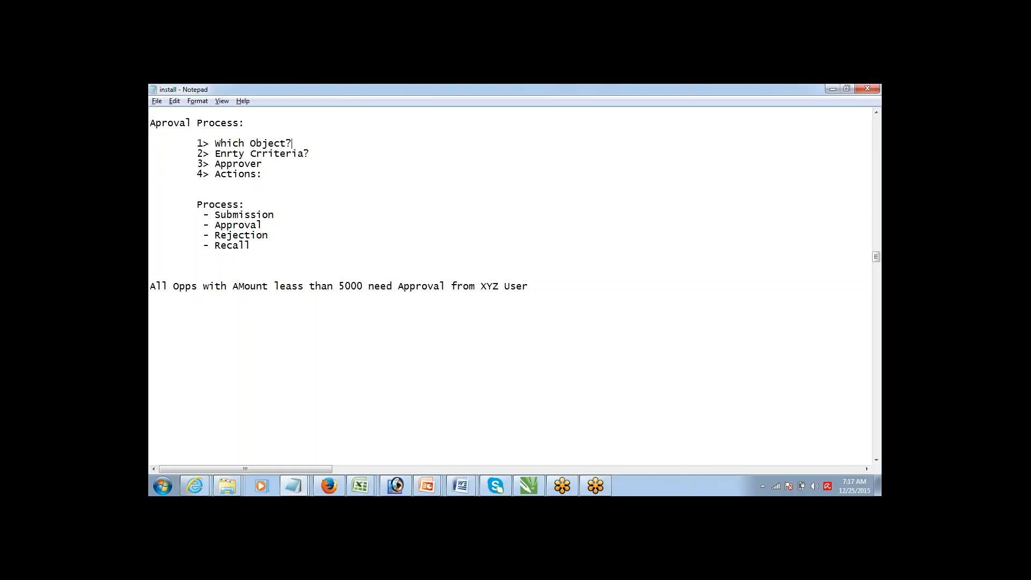
text(Opport)
text(unnity)
text(Amount <)
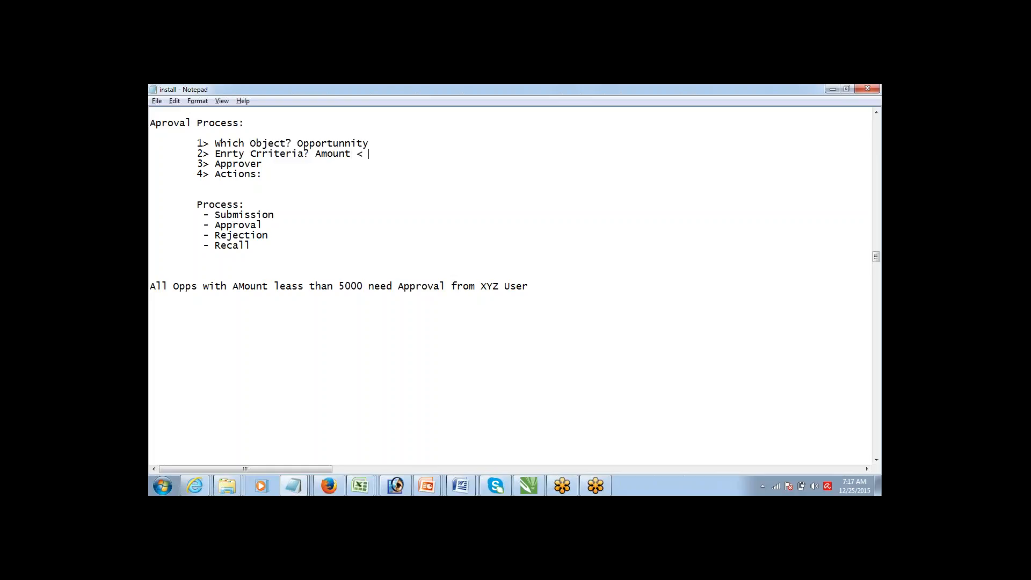
text( 5000 3> Approver )
text(< XYZ)
In the Process list, add "- Send email / Update Field" after Submission, "- Send" after Approval and "-" after Rejection.
click(296, 216)
text(- Send email)
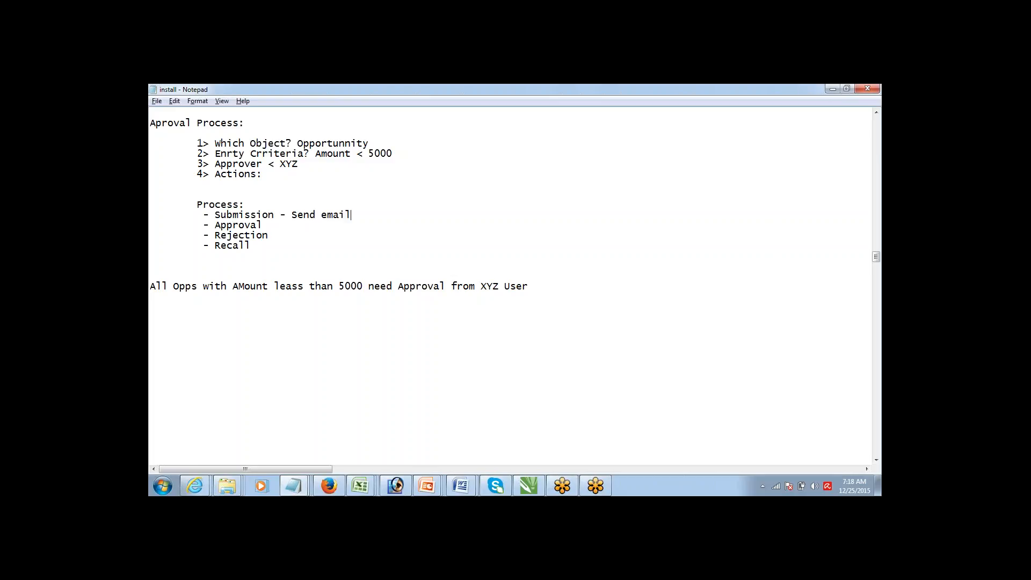
text( /)
text( Update Field  )
text(- Approval - )
text(Send  -)
text( Rejection -)
Delete "Send email / Update Field" from the Submission line and "Send" from the Approval line, keeping their trailing dashes.
key(Down)
key(Down)
key(Down)
key(Down)
key(Down)
key(Up)
key(Up)
key(Up)
key(Up)
key(Up)
key(Up)
key(Up)
key(Up)
key(ctrl+shift+Left)
key(ctrl+shift+Left)
key(ctrl+shift+Left)
key(ctrl+shift+Left)
key(ctrl+shift+Left)
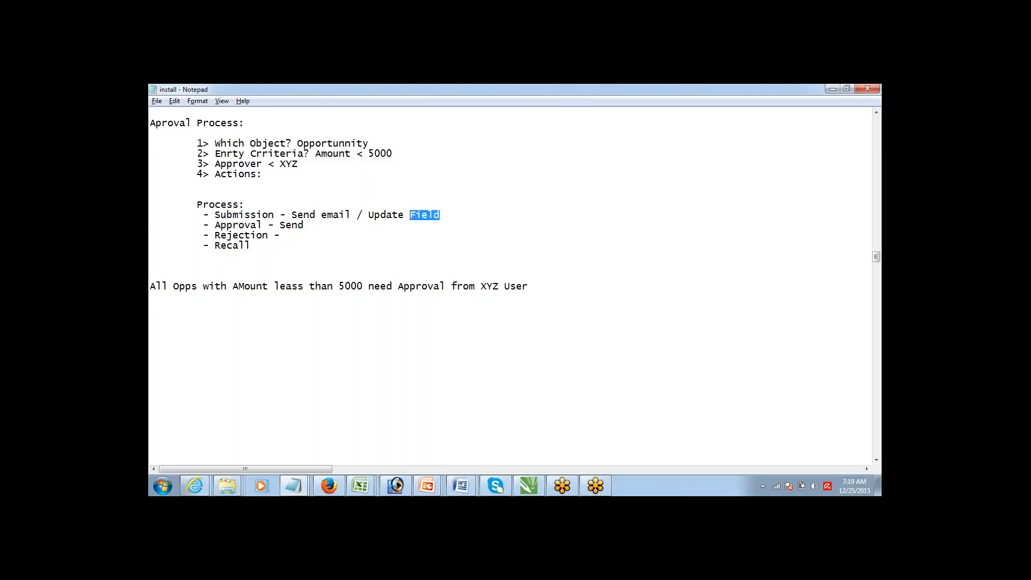
key(BackSpace)
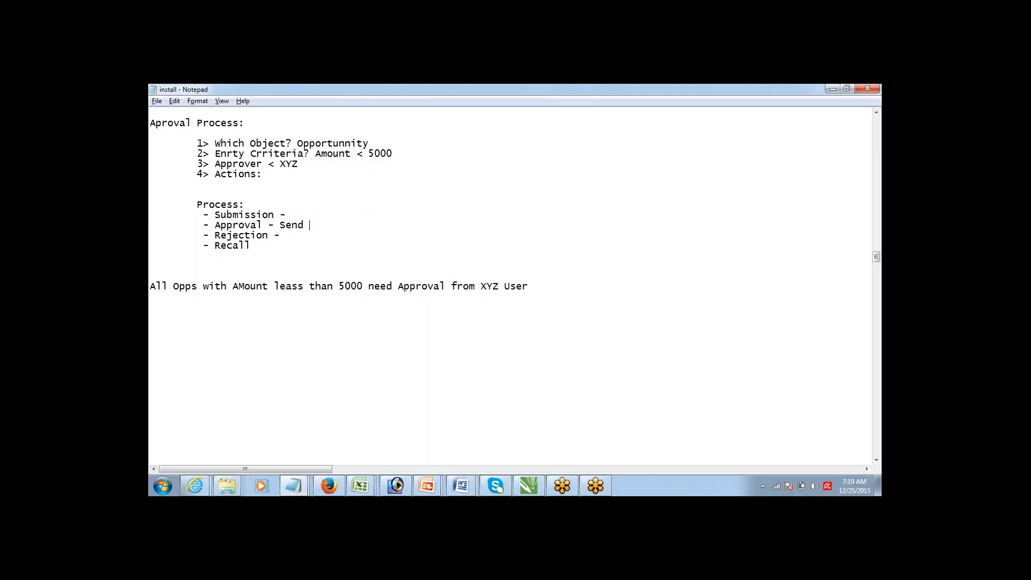
key(ctrl+shift+Left)
key(BackSpace)
Below the requirement sentence, add the line "Approval Status: Picklist".
key(Down)
key(Down)
key(Down)
text(Approval Status: Picklict)
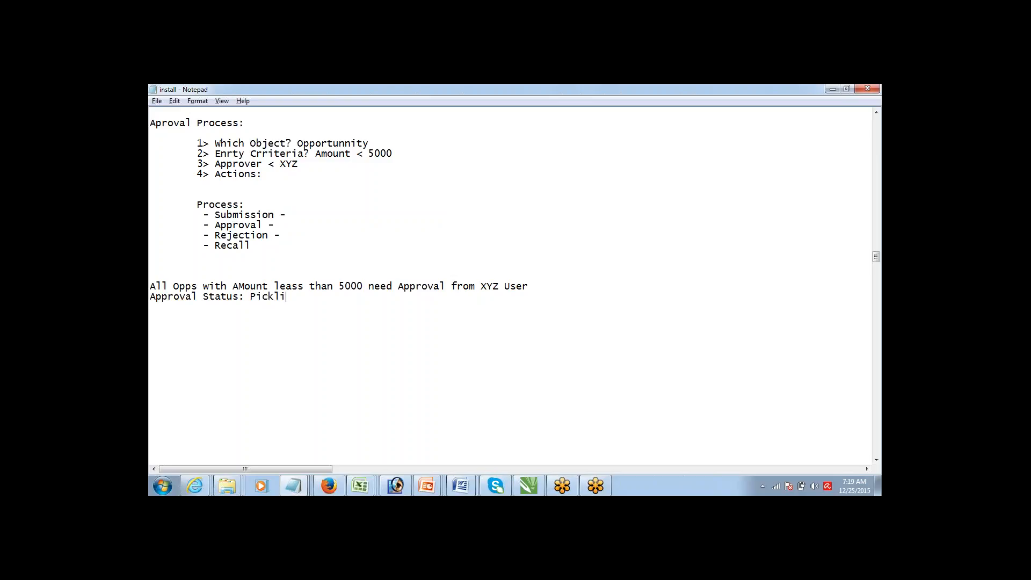
key(BackSpace)
key(BackSpace)
text(st)
Highlight the Process block and the word "Status:" to relate the process stages to the status field.
drag(196, 204, 263, 250)
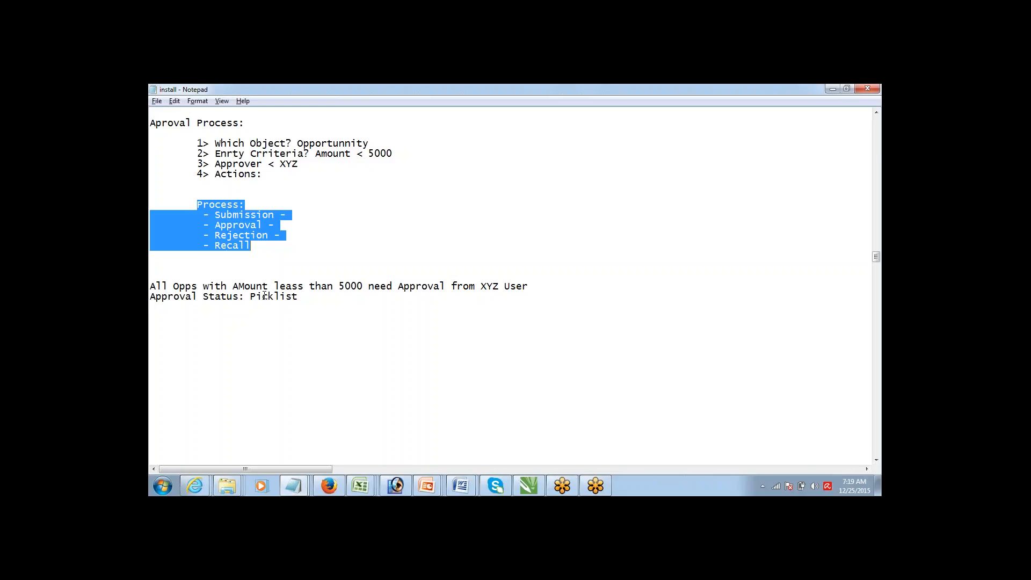
double_click(218, 298)
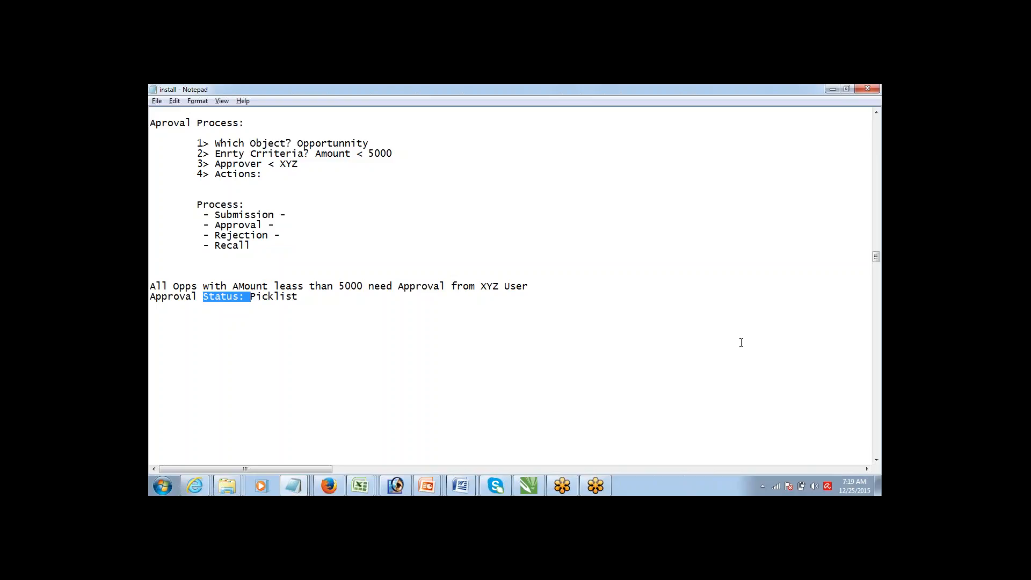
click(844, 356)
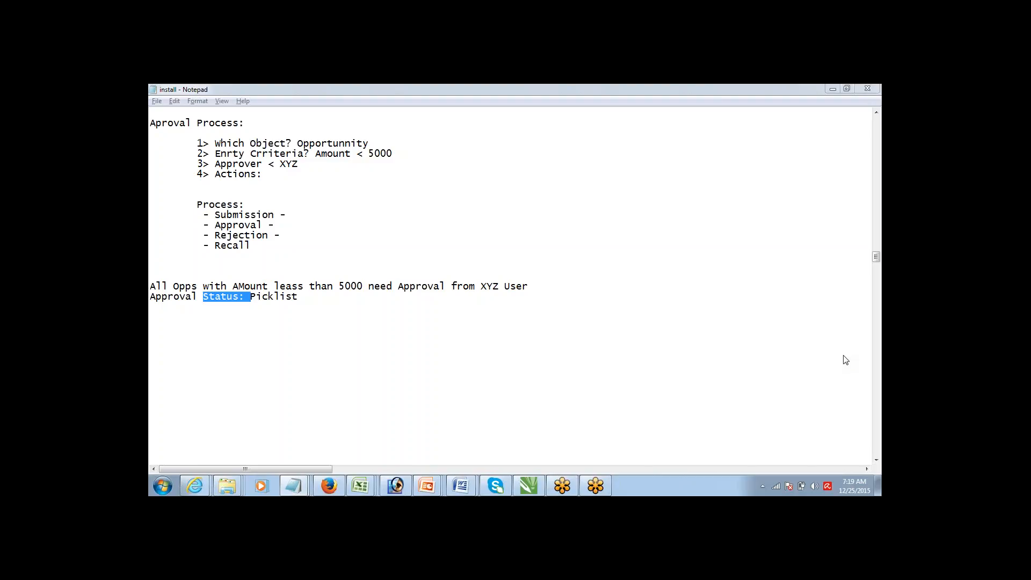
Switch to Salesforce in Firefox and open the Approval Processes setup page under Workflow & Approvals.
key(alt+Tab)
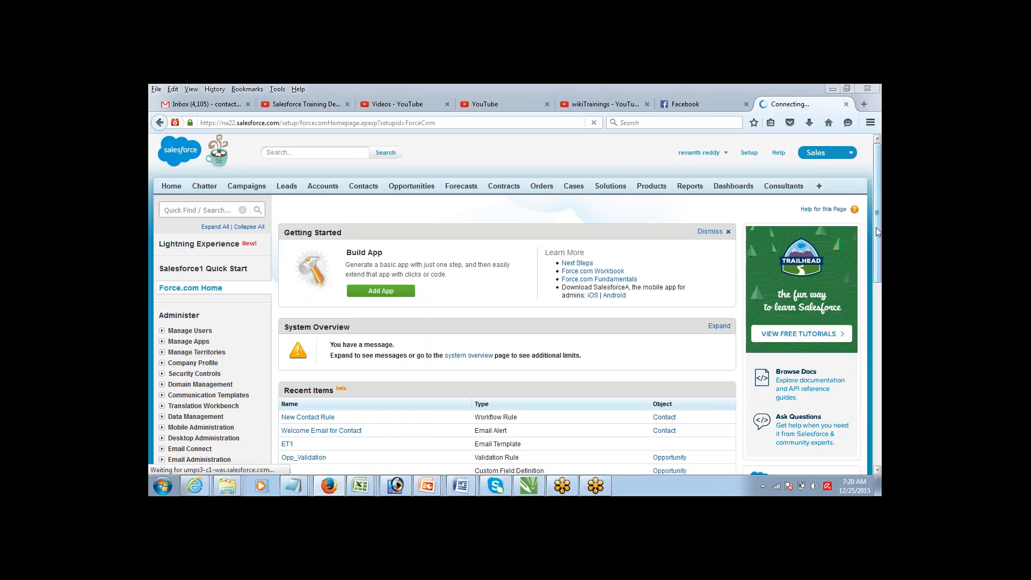
drag(877, 198, 877, 168)
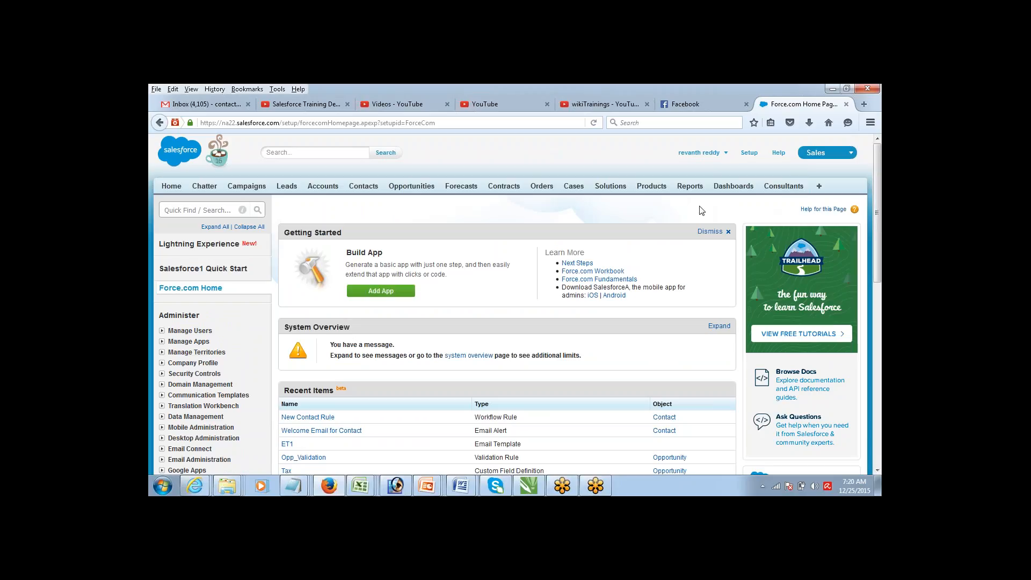
mouse_move(881, 159)
mouse_down()
mouse_move(877, 203)
mouse_move(877, 156)
mouse_up()
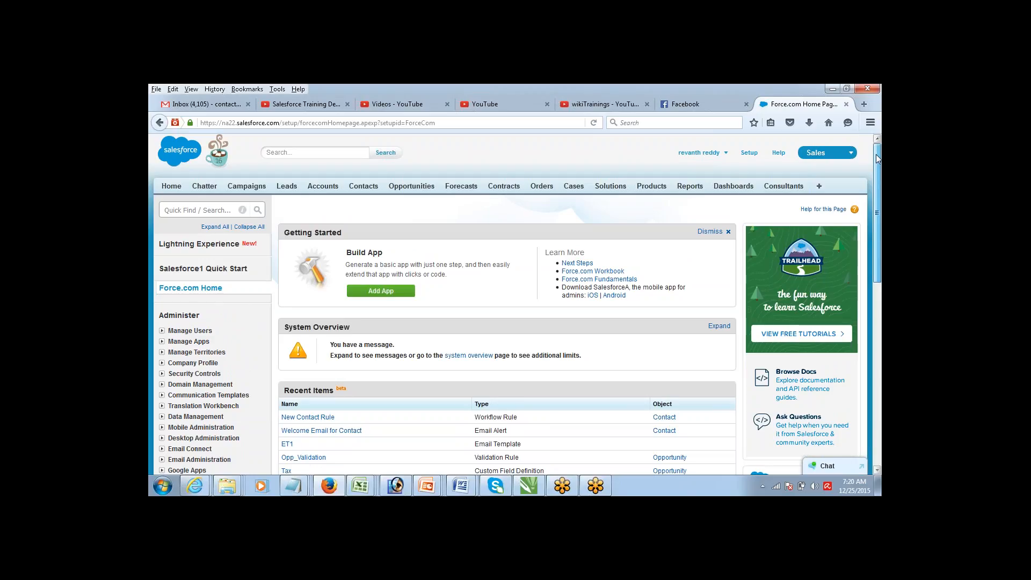
mouse_move(878, 159)
mouse_down()
mouse_move(879, 191)
mouse_move(879, 159)
mouse_up()
drag(878, 157, 879, 276)
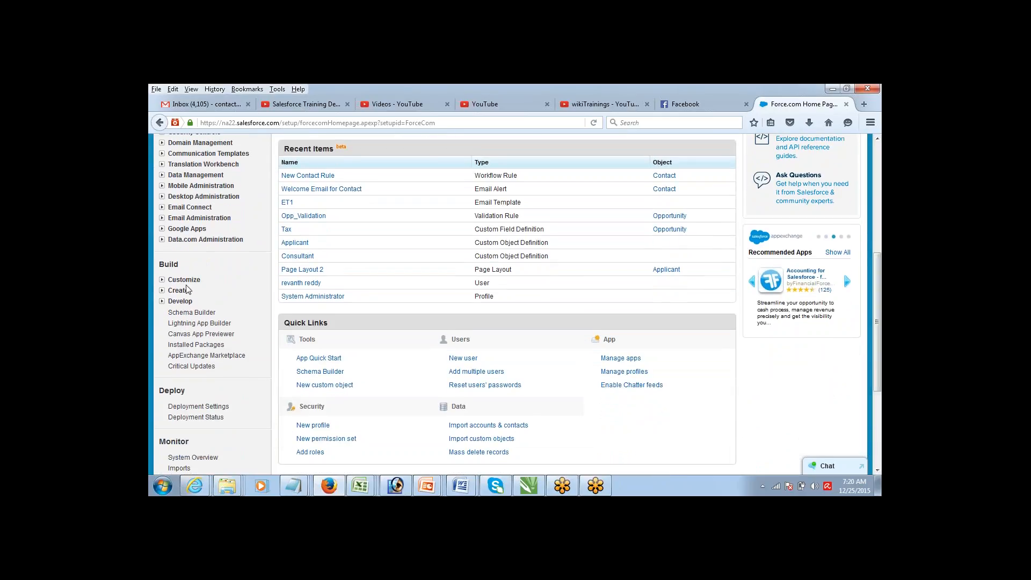
click(162, 291)
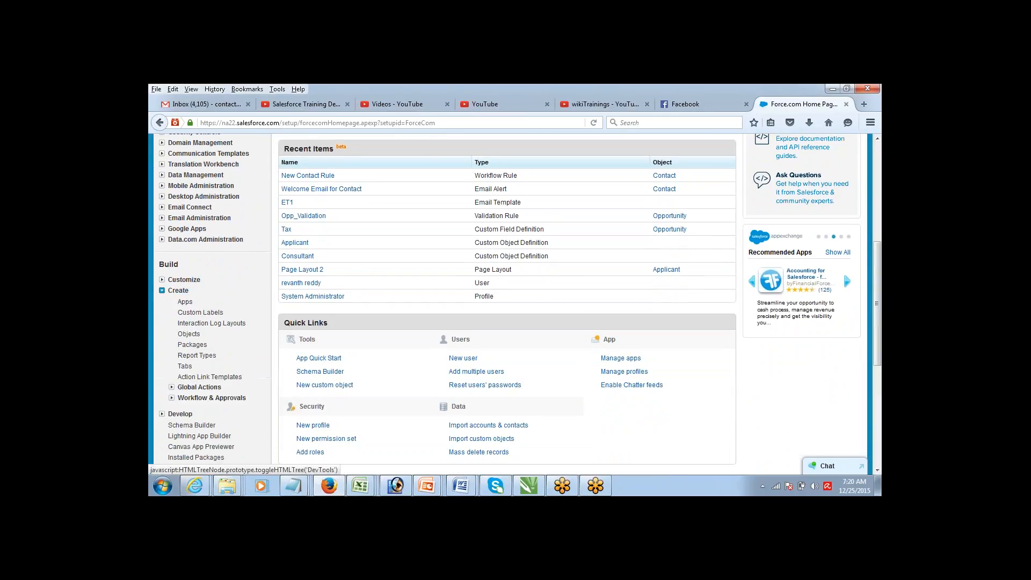
click(171, 399)
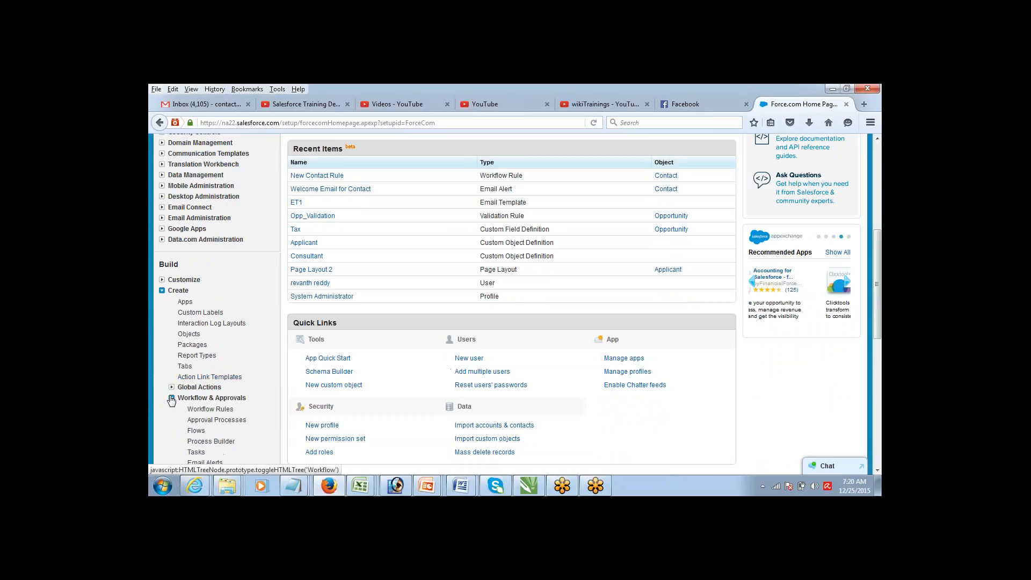
click(211, 420)
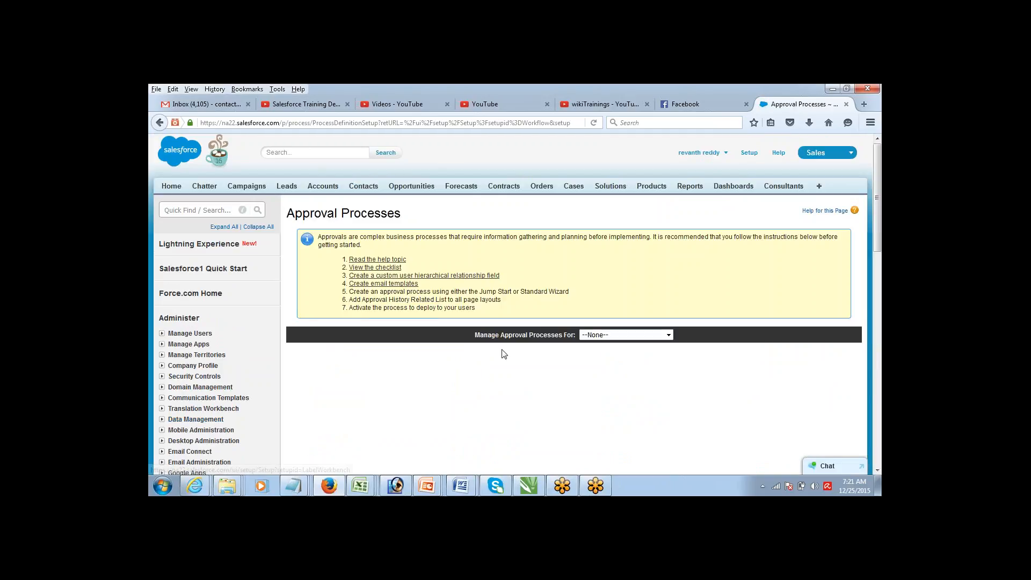
Choose Opportunity as the object whose approval processes are managed.
click(599, 335)
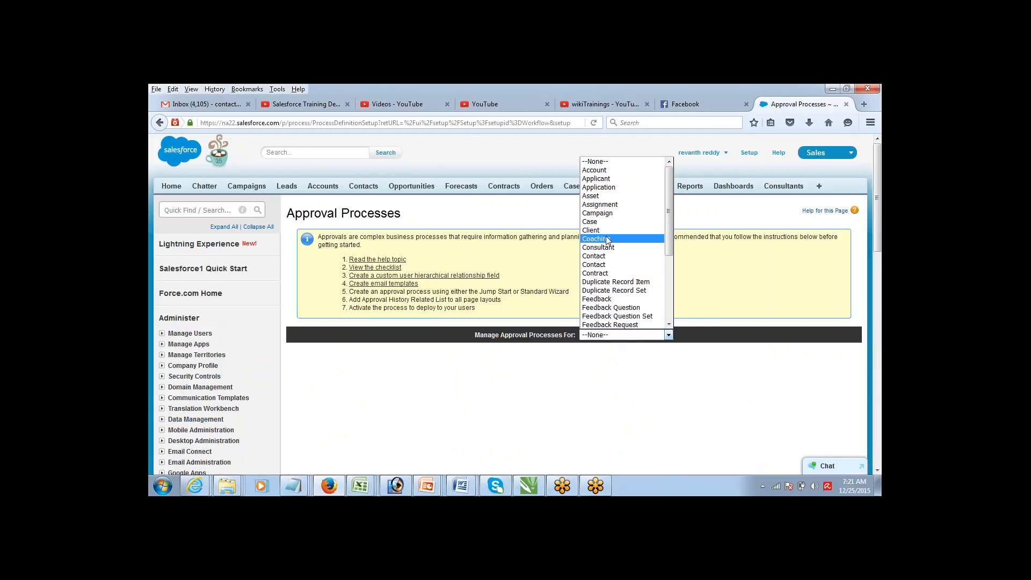
click(607, 239)
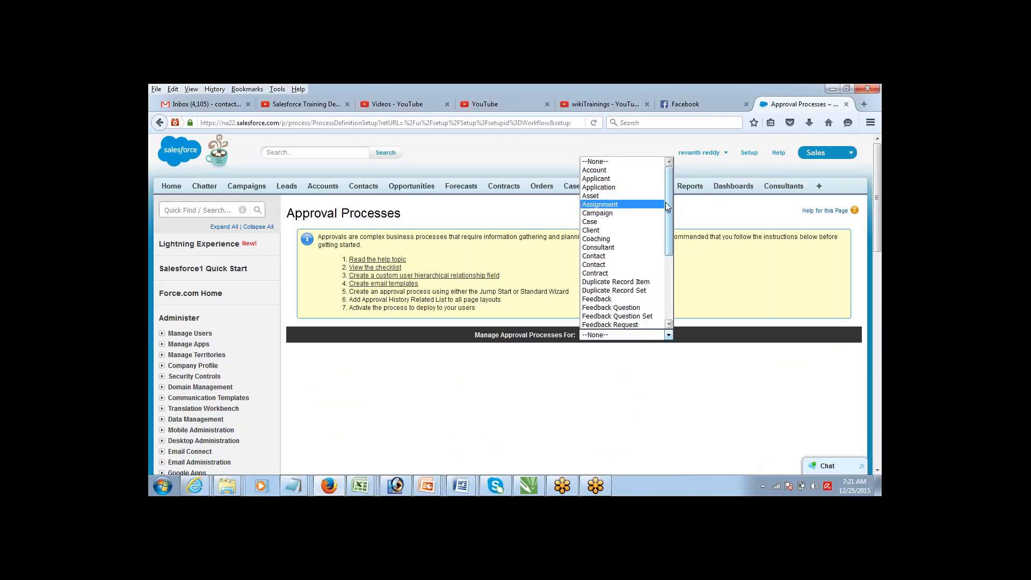
drag(667, 205, 667, 257)
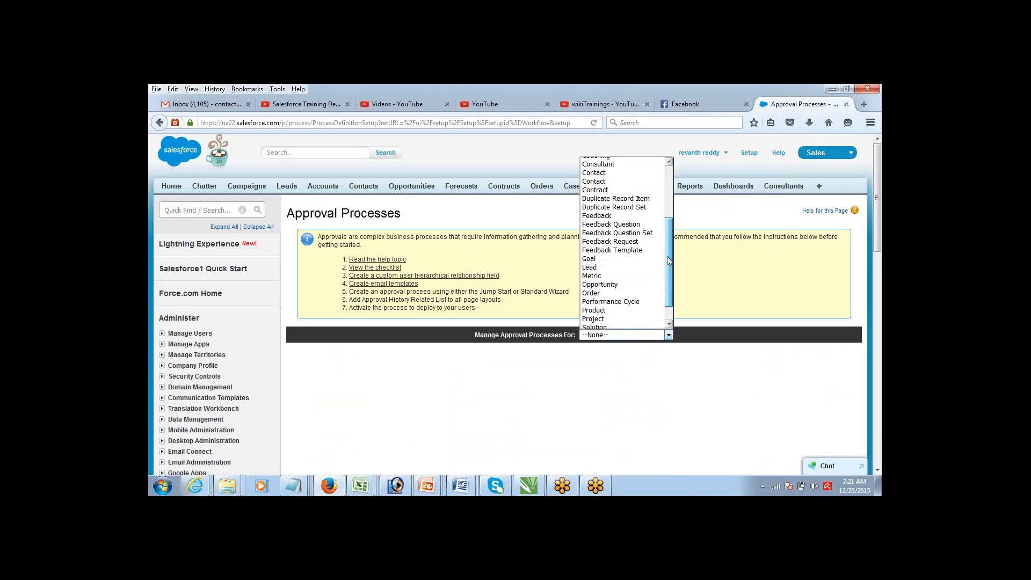
click(618, 285)
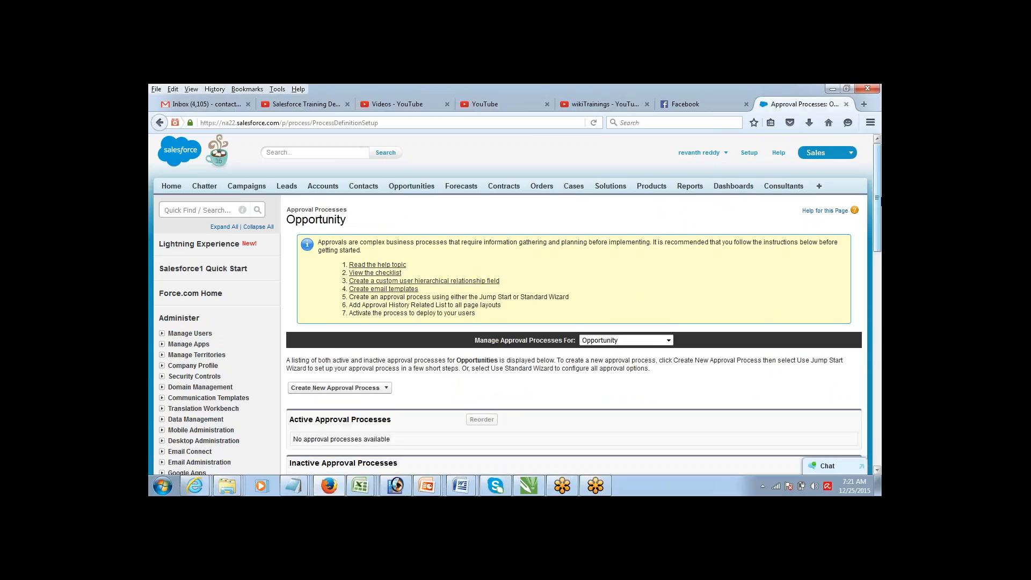
Start a new Opportunity approval process with the Jump Start Wizard.
scroll(877, 204, down, 4)
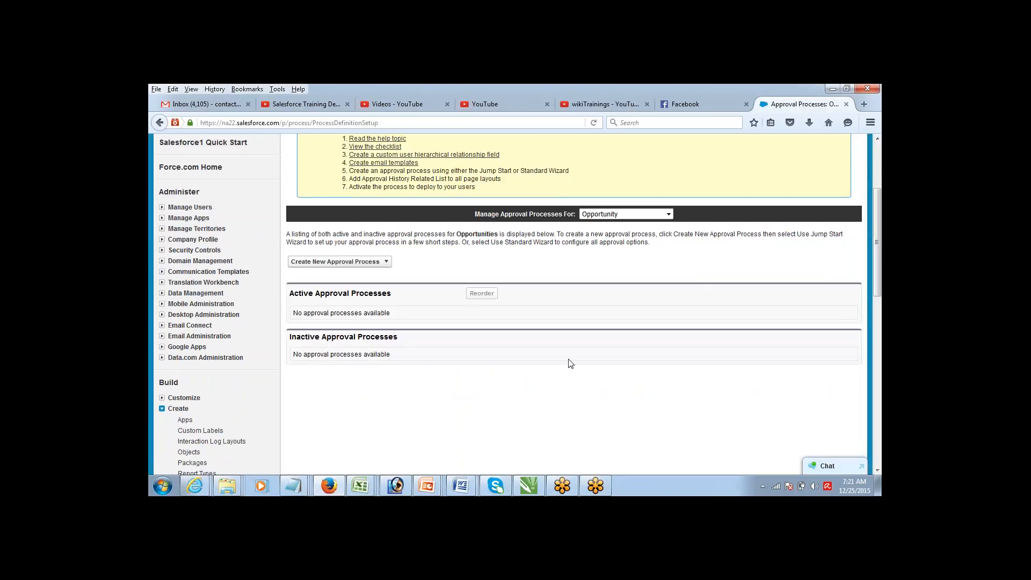
click(387, 263)
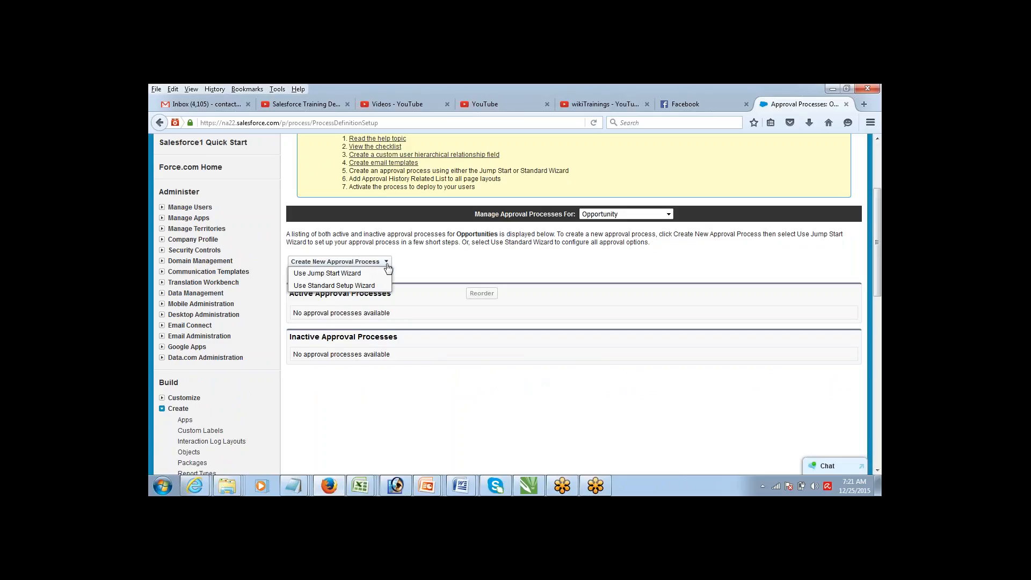
click(386, 265)
click(386, 264)
click(339, 275)
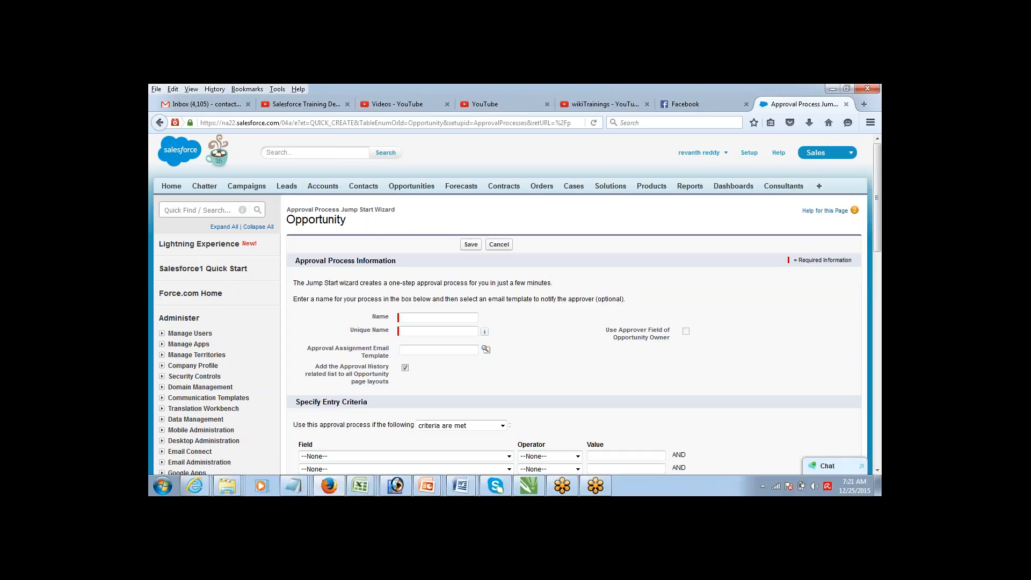
Name the approval process "Opp_APproval" and accept the matching unique name.
click(405, 317)
text(Cpp)
text(_APproval)
key(Tab)
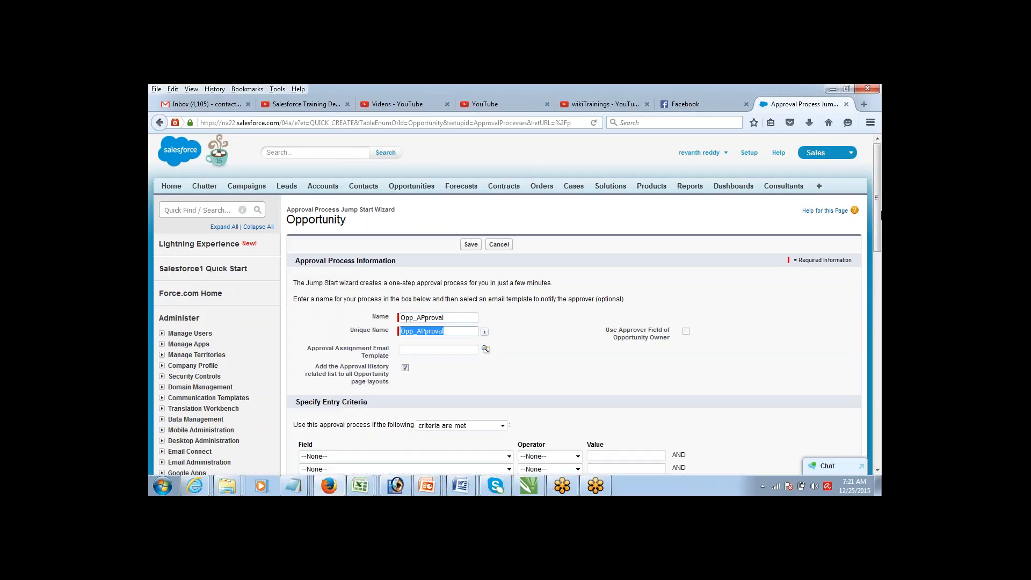
Set the first entry criterion to Opportunity: Amount less than 5000.
drag(879, 202, 868, 248)
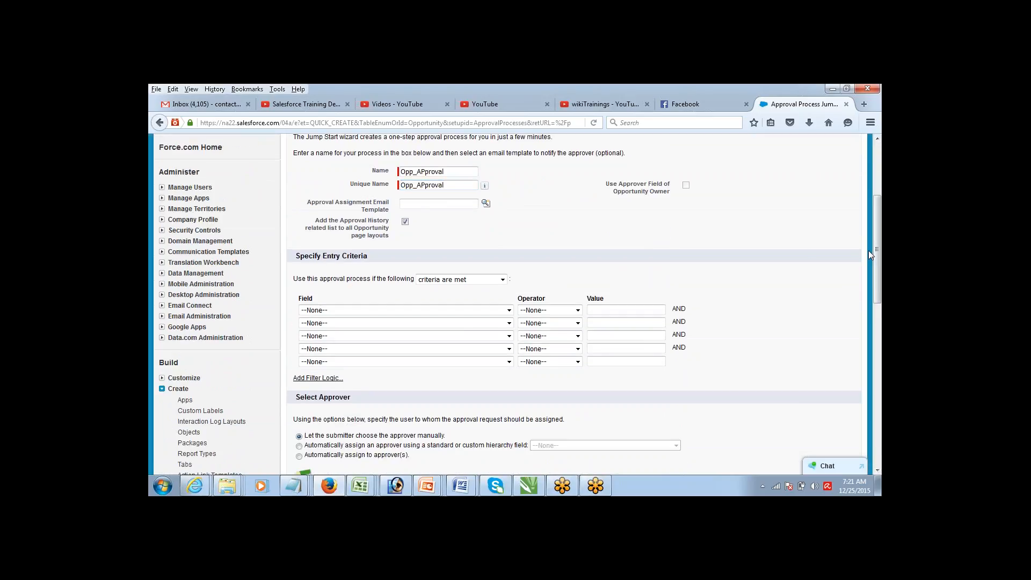
drag(297, 256, 375, 263)
click(439, 314)
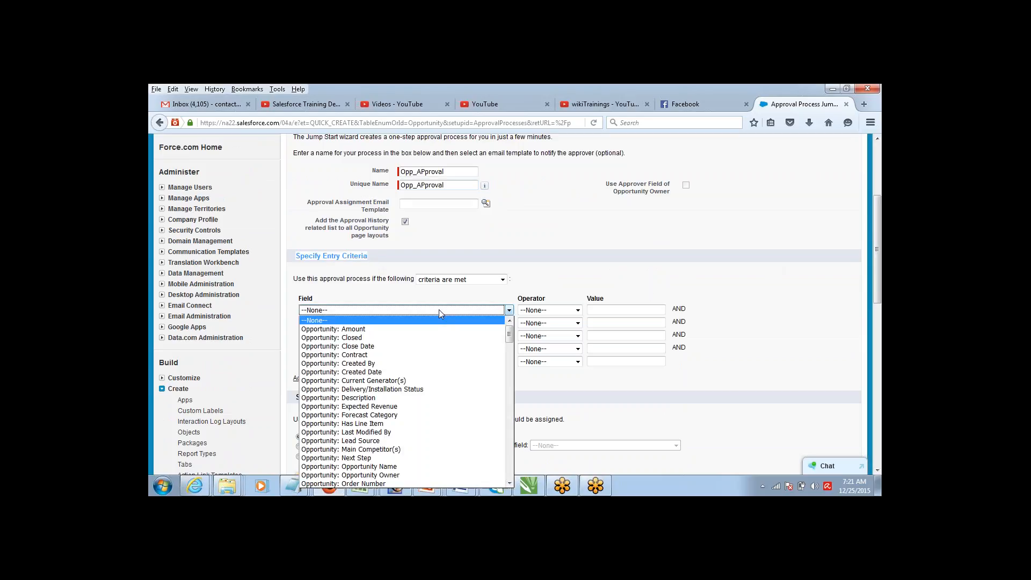
click(442, 336)
click(562, 312)
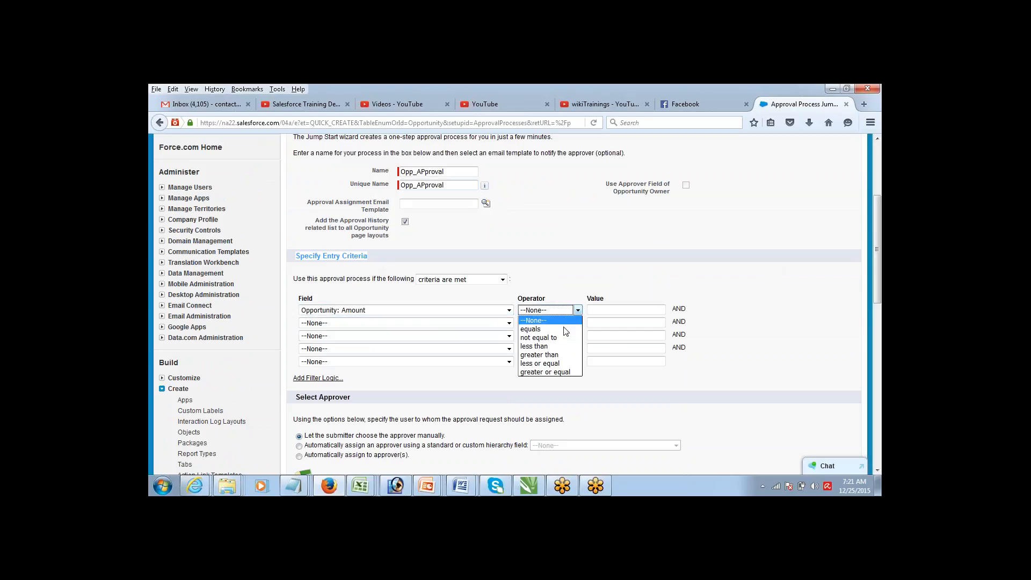
click(545, 342)
click(629, 311)
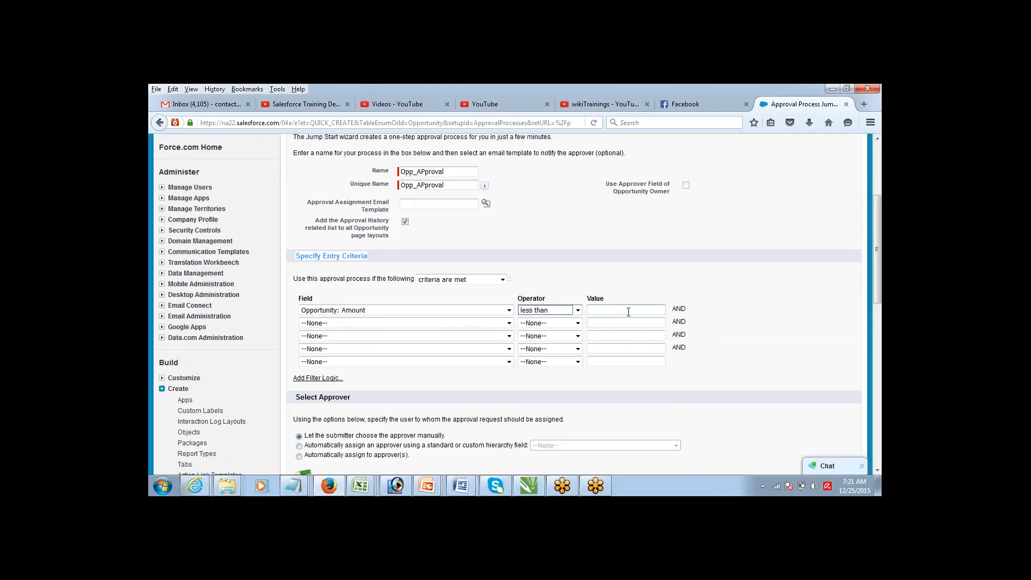
text(5000)
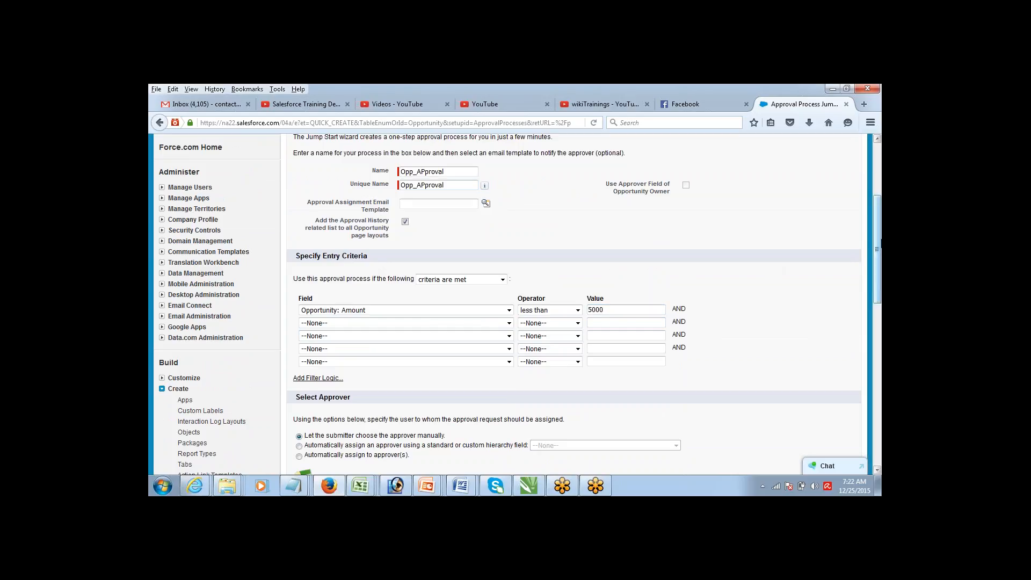
Switch to the Notepad notes, highlight the numbered items and Process list for review, and return to the Salesforce wizard.
key(alt+Tab)
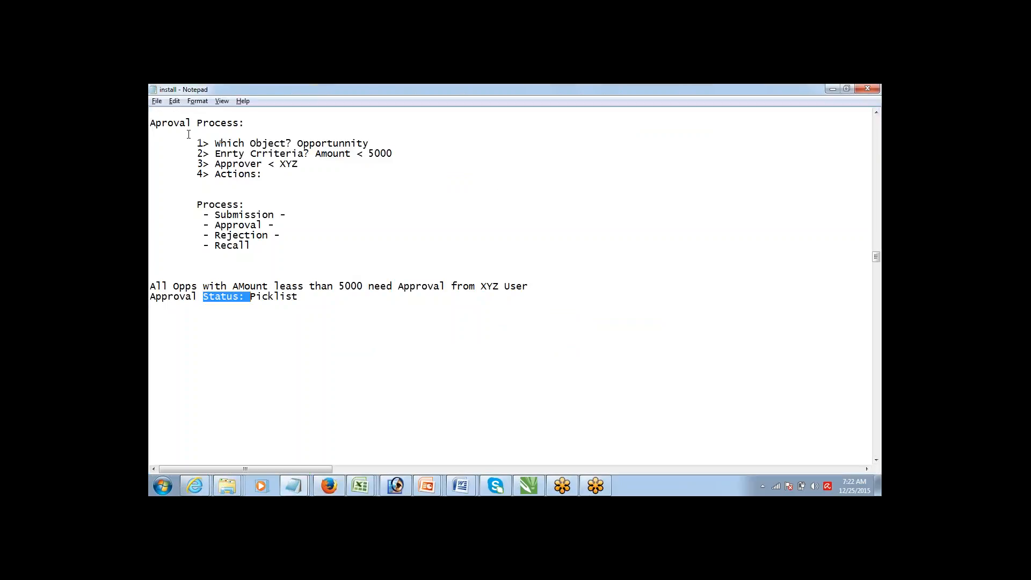
drag(196, 143, 259, 245)
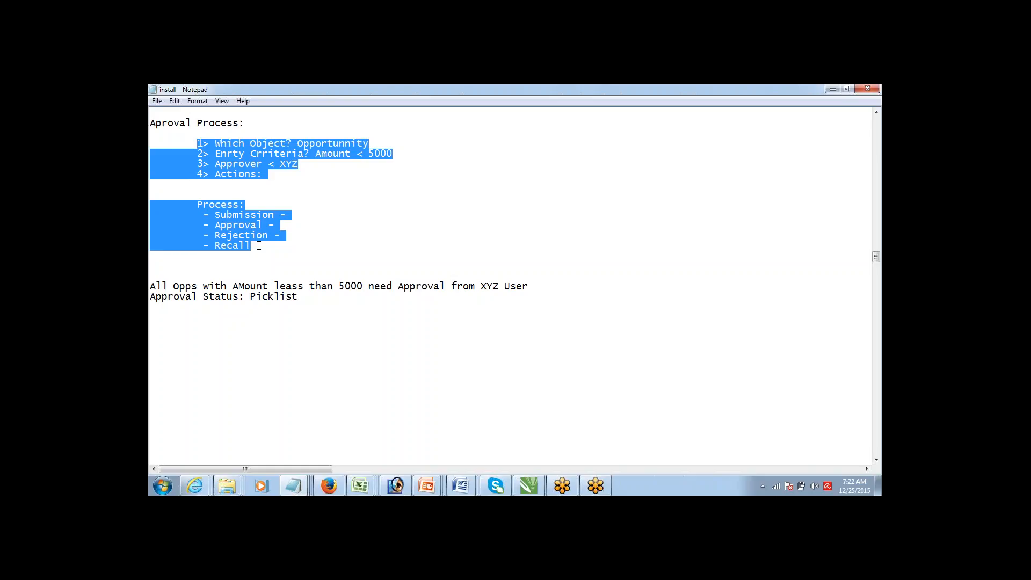
key(alt+Tab)
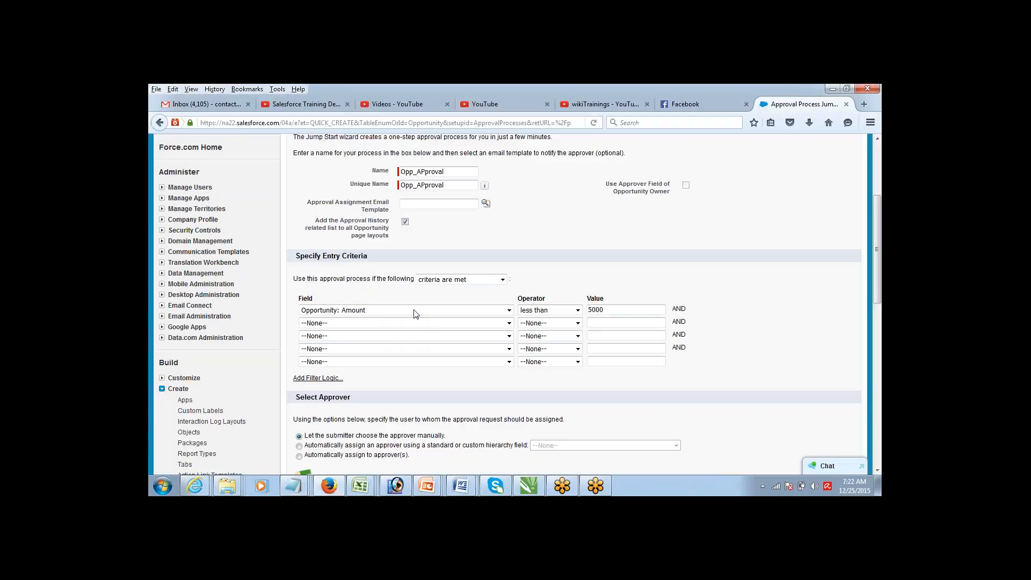
Set the approval process to assign requests automatically to a User approver, picking the approver from the recently viewed users in the lookup.
click(596, 323)
scroll(872, 257, down, 5)
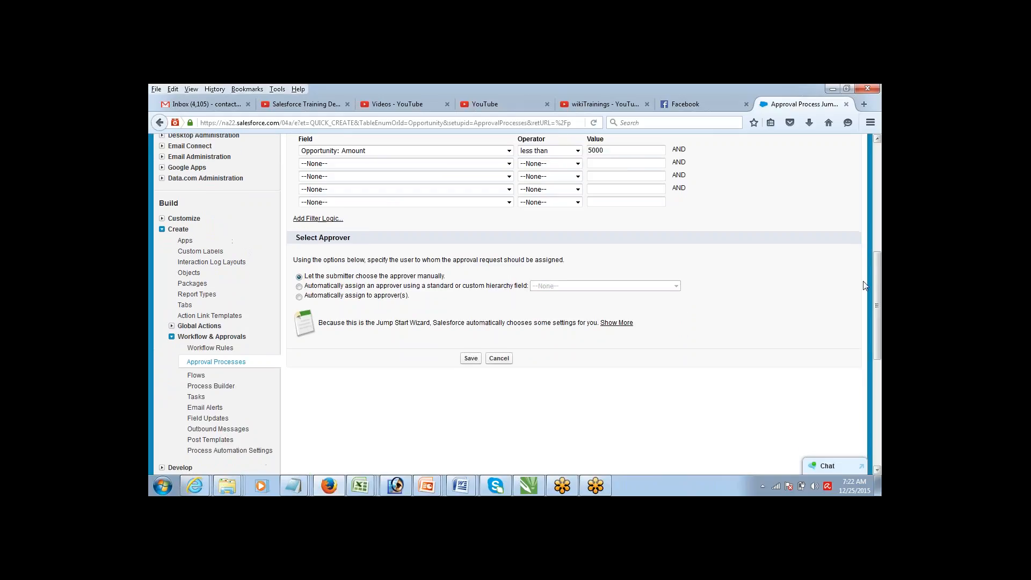
click(299, 296)
click(386, 312)
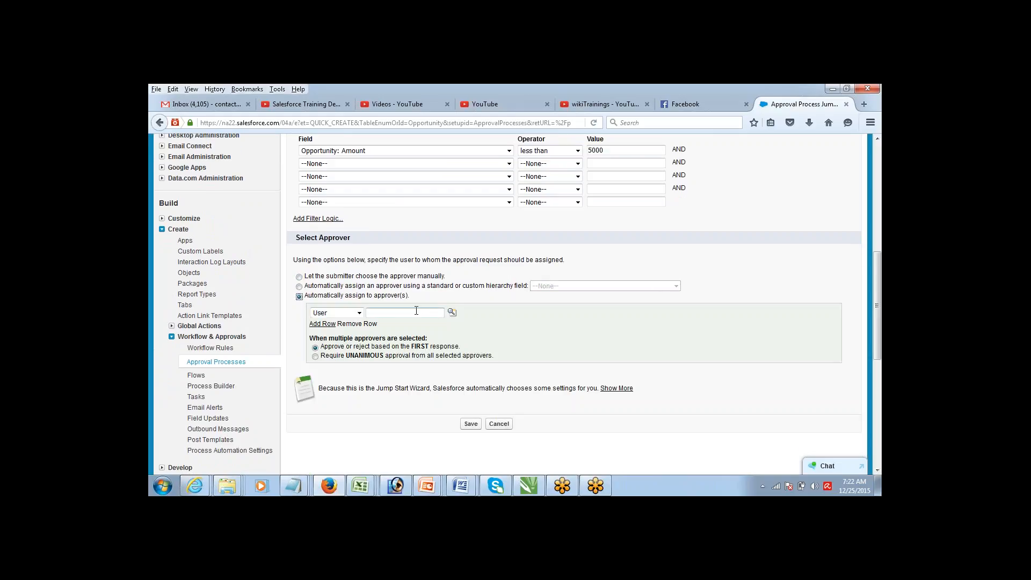
text(re)
key(BackSpace)
key(BackSpace)
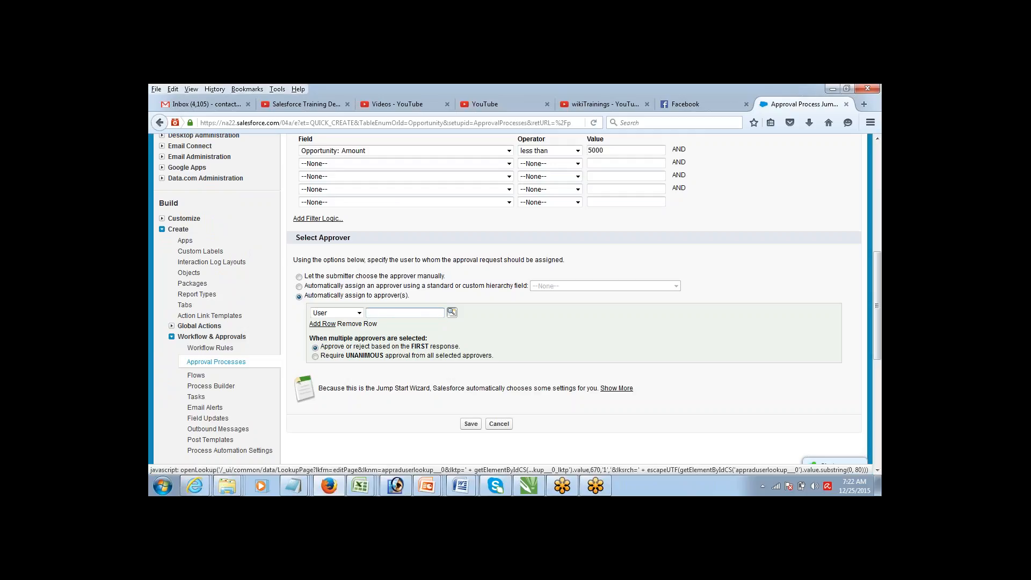
click(452, 312)
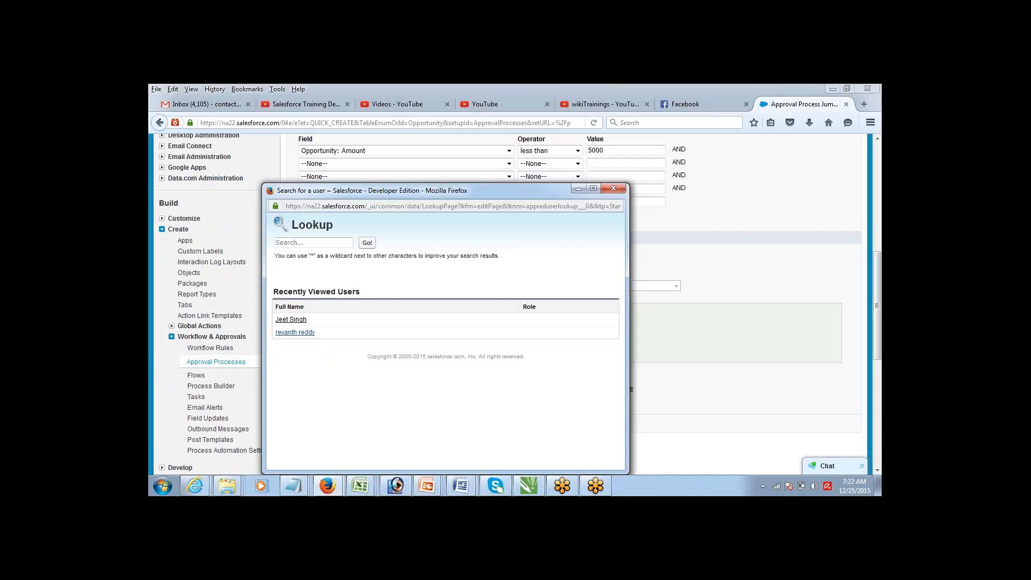
click(295, 332)
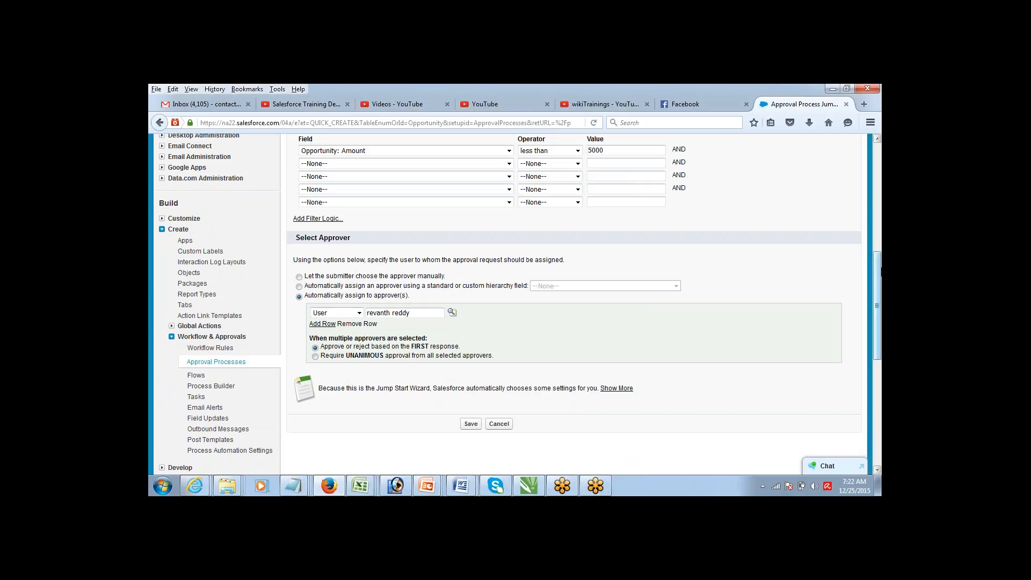
drag(880, 266, 880, 282)
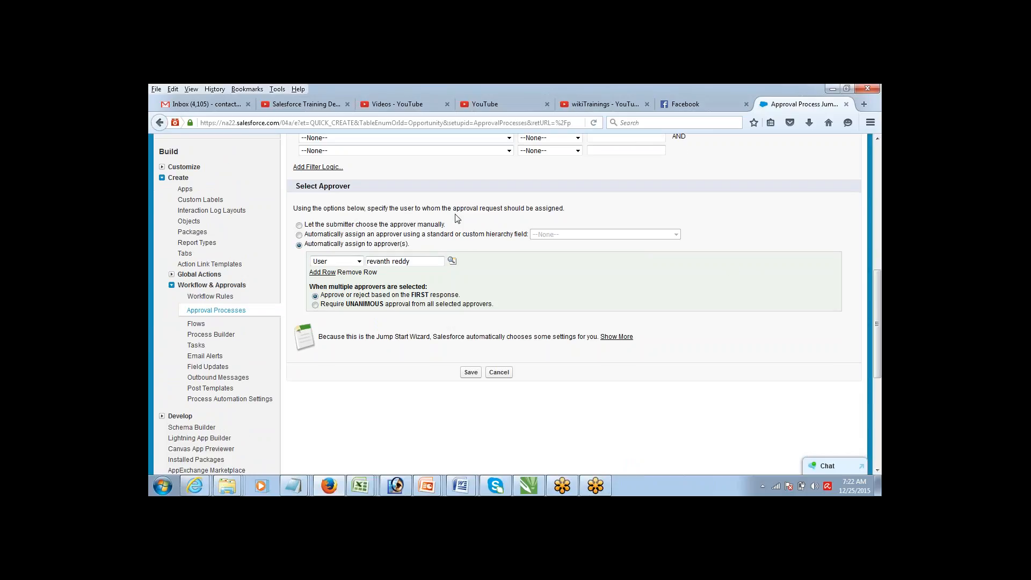
Try the manual-choice and hierarchy-field approver options, switching back to automatic assignment to the chosen approver.
click(299, 225)
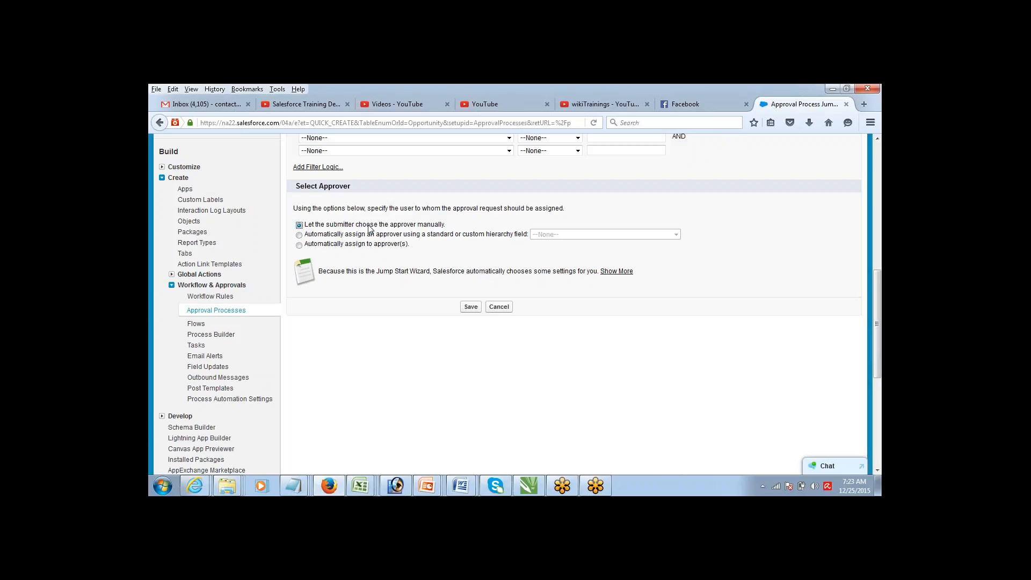
click(299, 236)
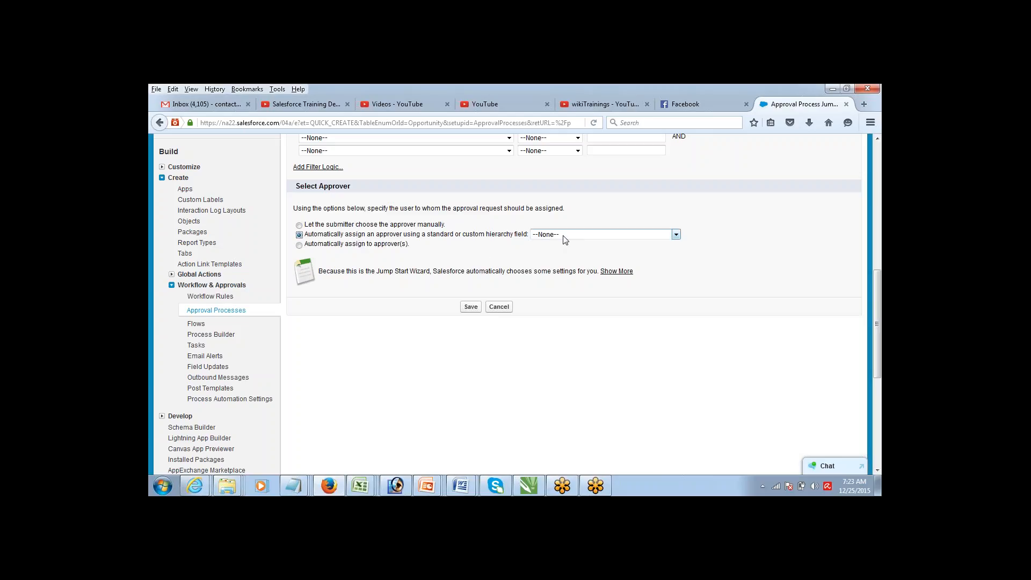
click(299, 245)
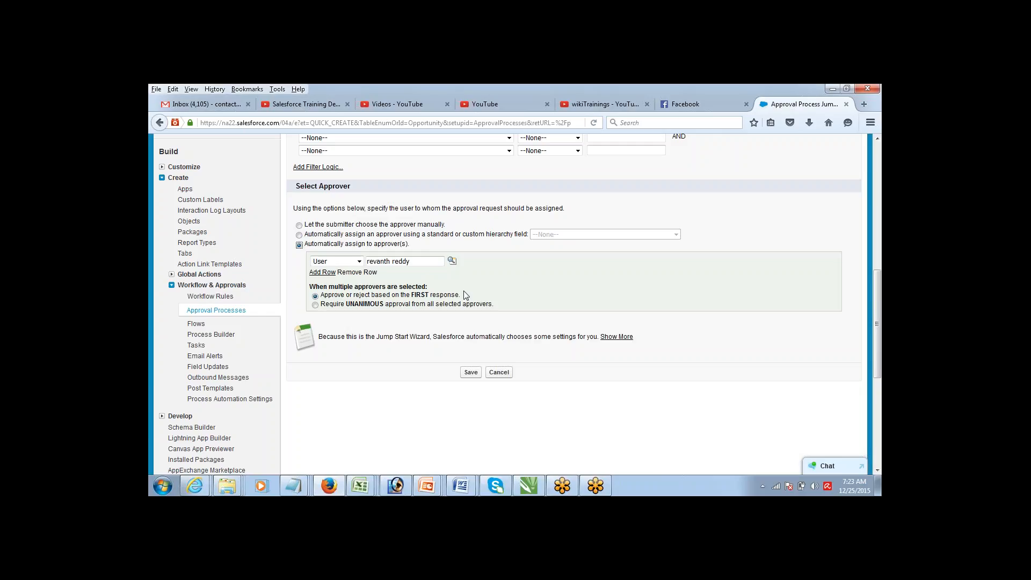
click(299, 235)
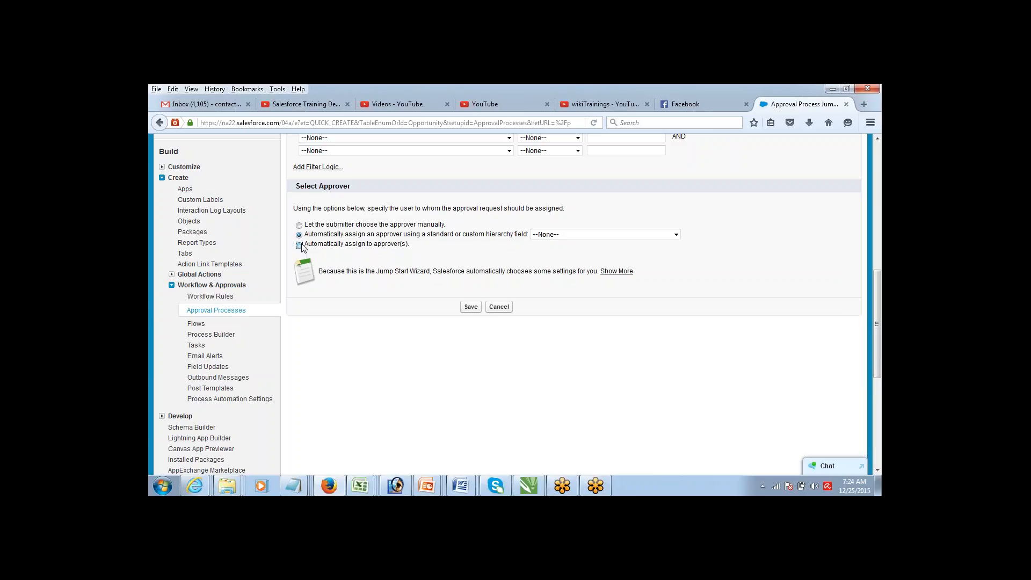
click(300, 245)
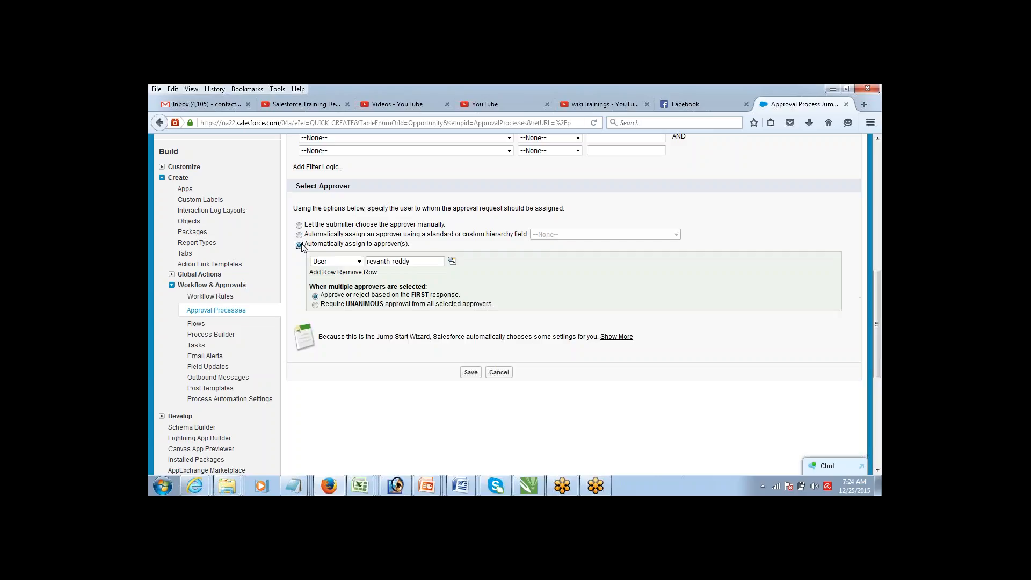
triple_click(376, 262)
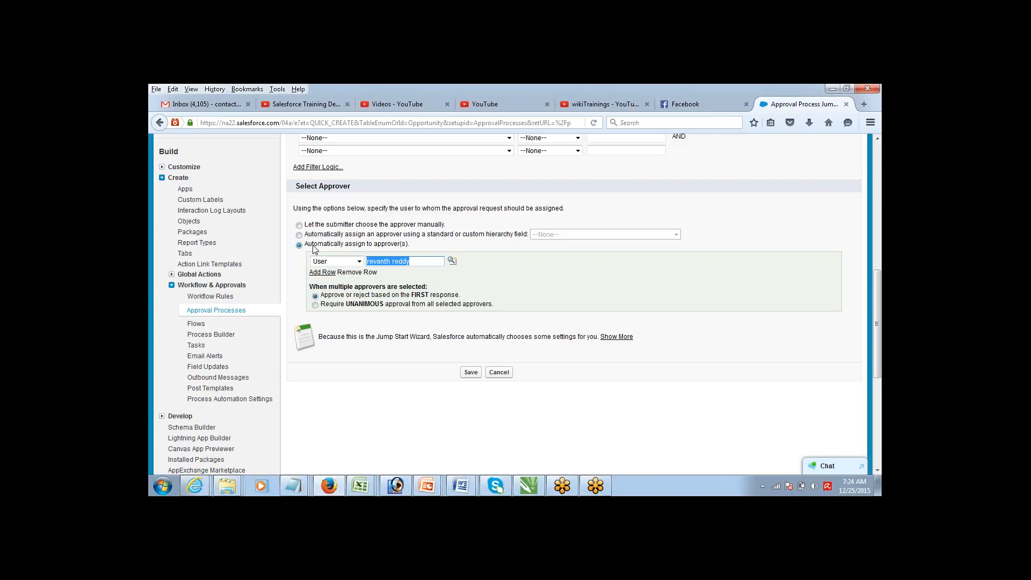
Try a second approver row and the unanimous-approval option, restoring the FIRST response rule and removing the extra row.
click(320, 273)
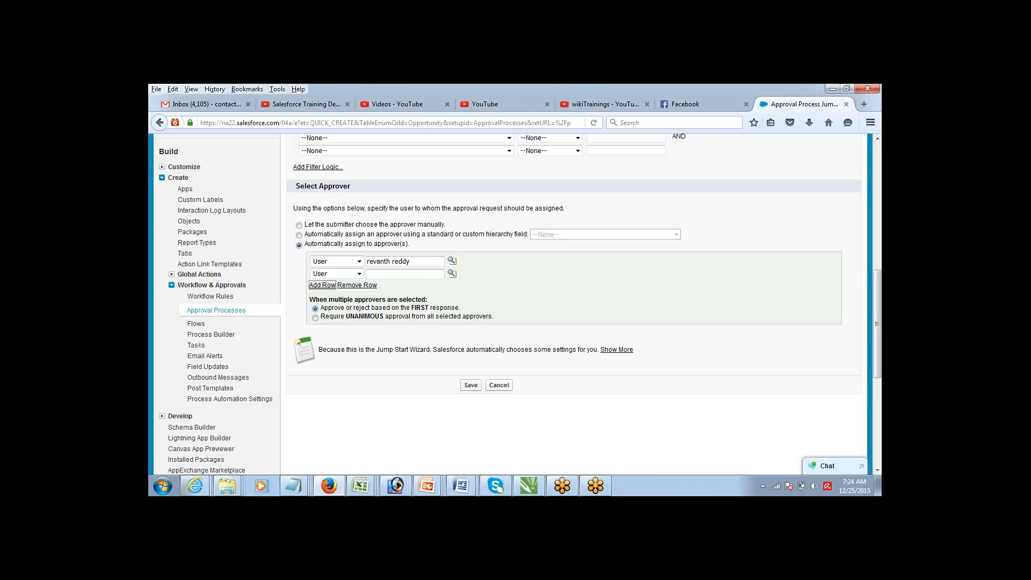
drag(316, 299, 432, 304)
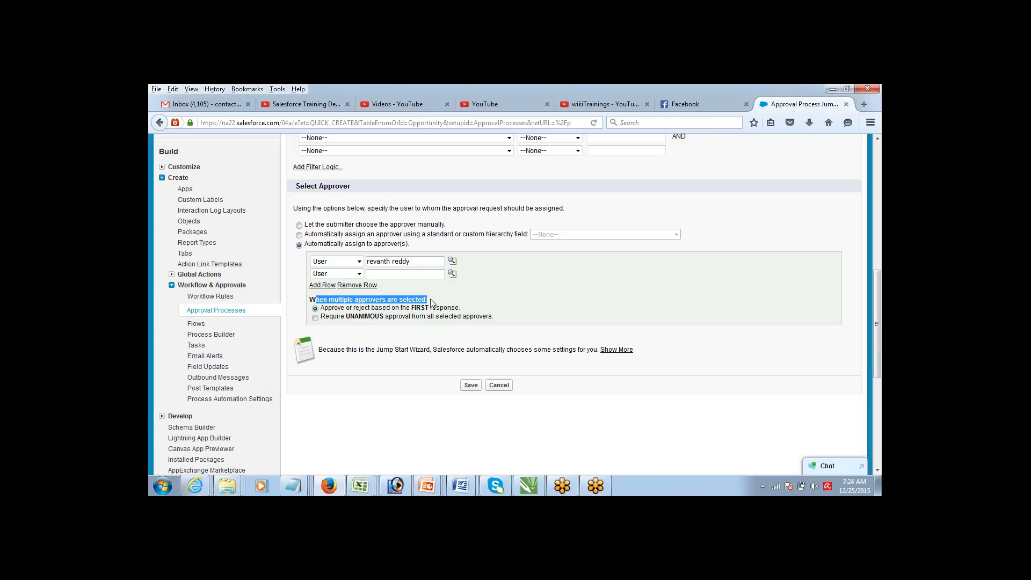
click(387, 311)
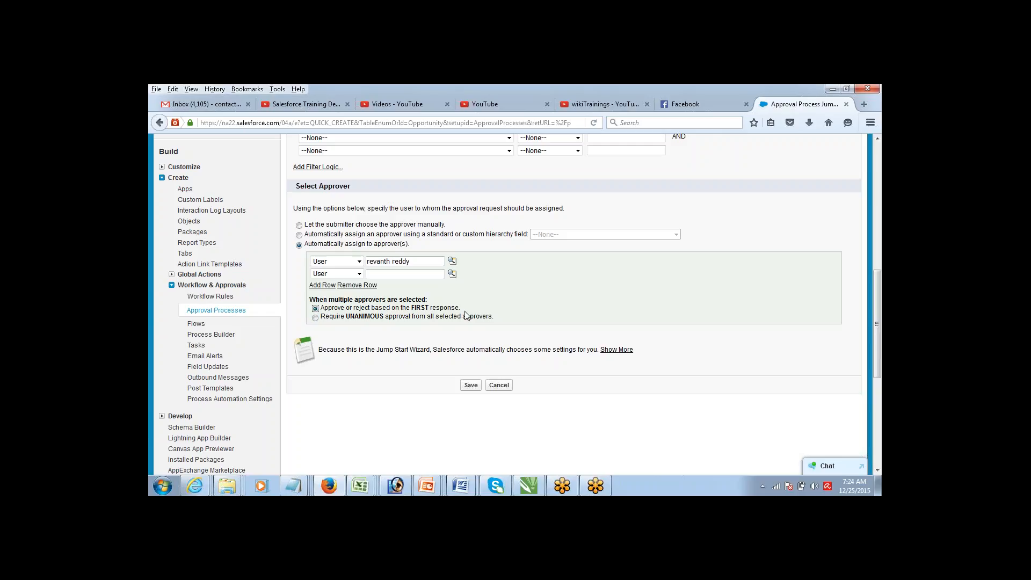
click(315, 318)
click(315, 309)
click(358, 285)
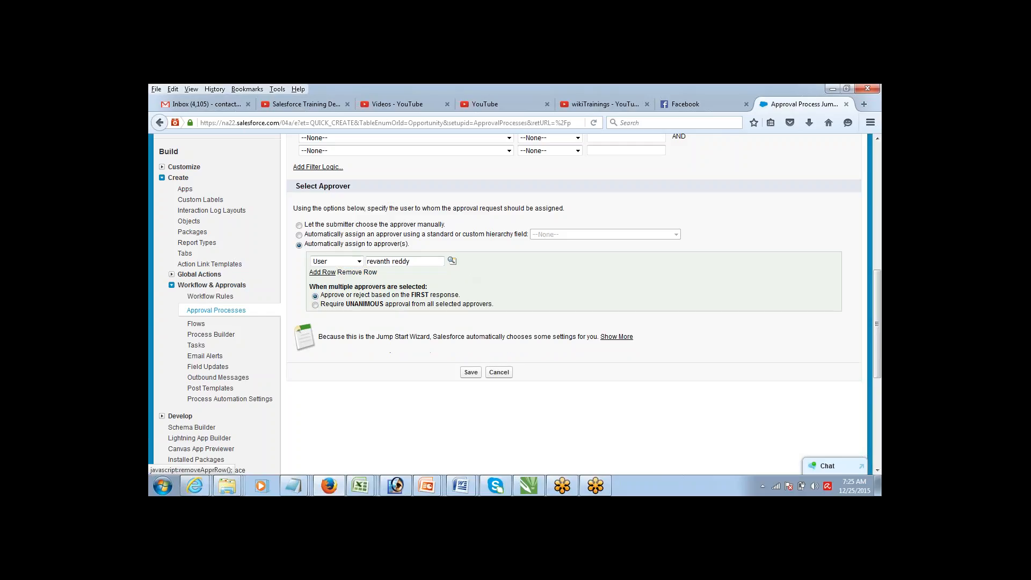
Save the approval process, acknowledge the activation reminder and open the process's detail page.
click(467, 375)
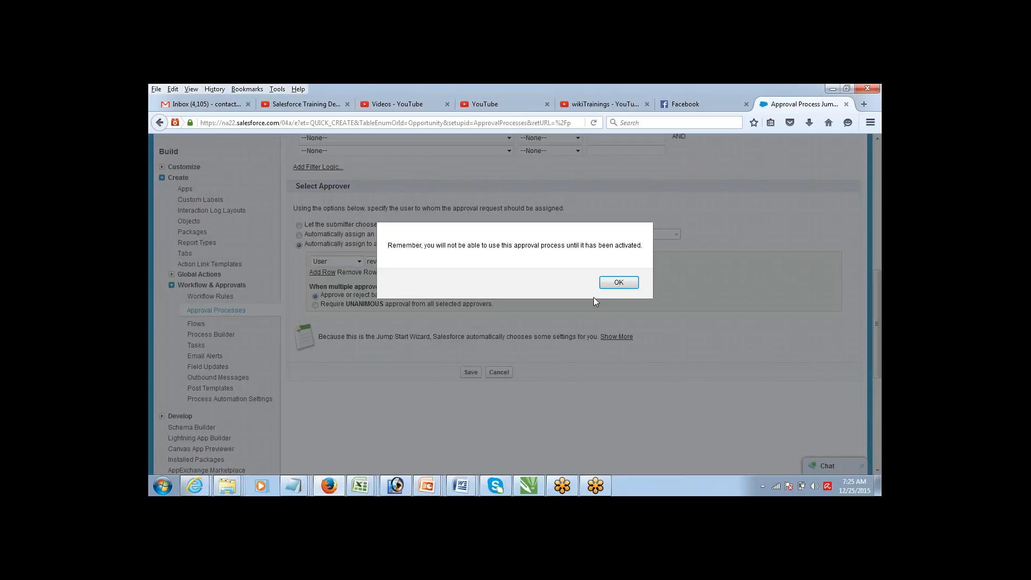
click(621, 283)
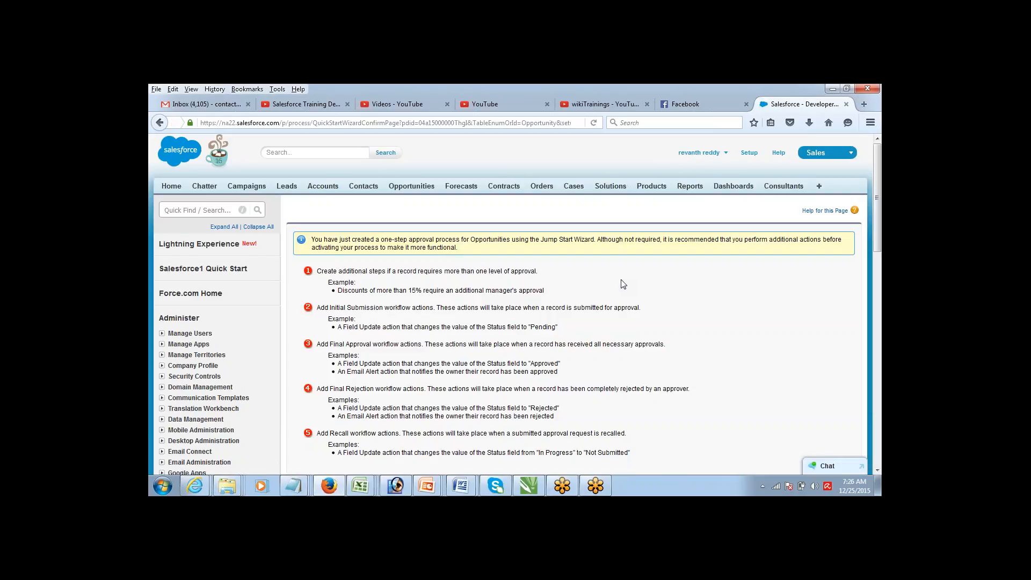
drag(881, 207, 853, 258)
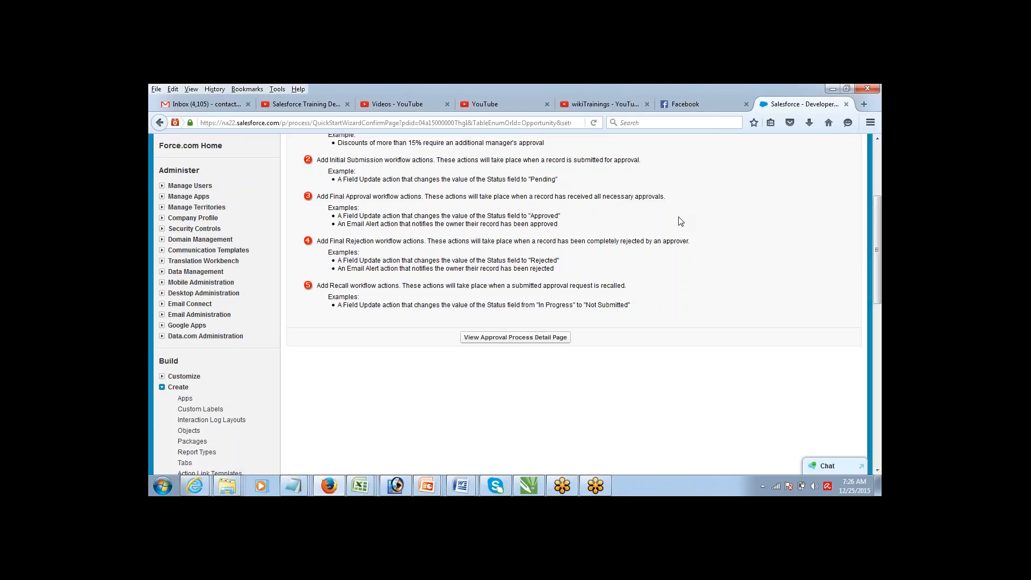
click(497, 339)
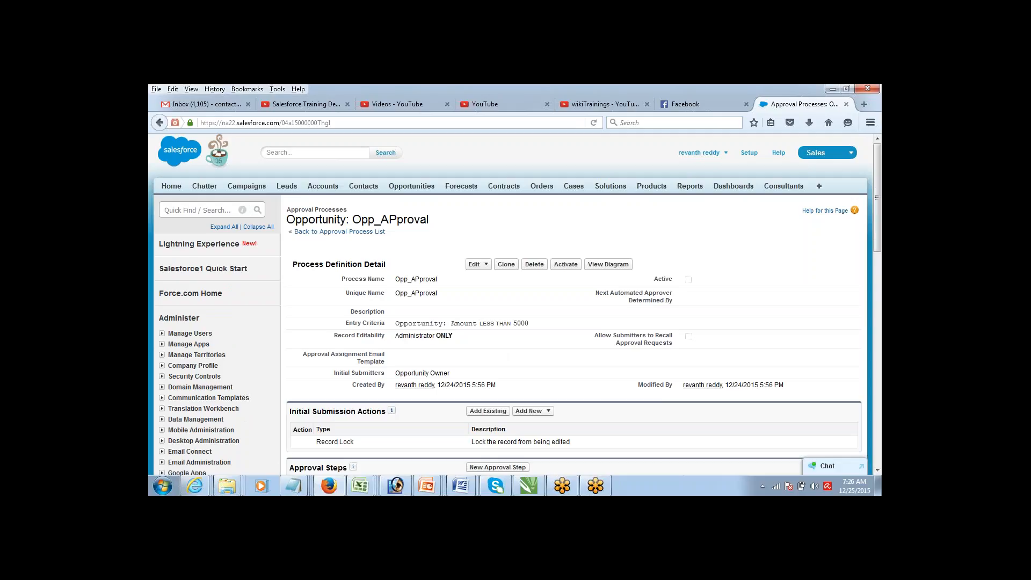
Review the process's submission, approval, rejection and recall actions, and check the Approval Status line in the Notepad notes before returning to Salesforce.
drag(880, 185, 879, 202)
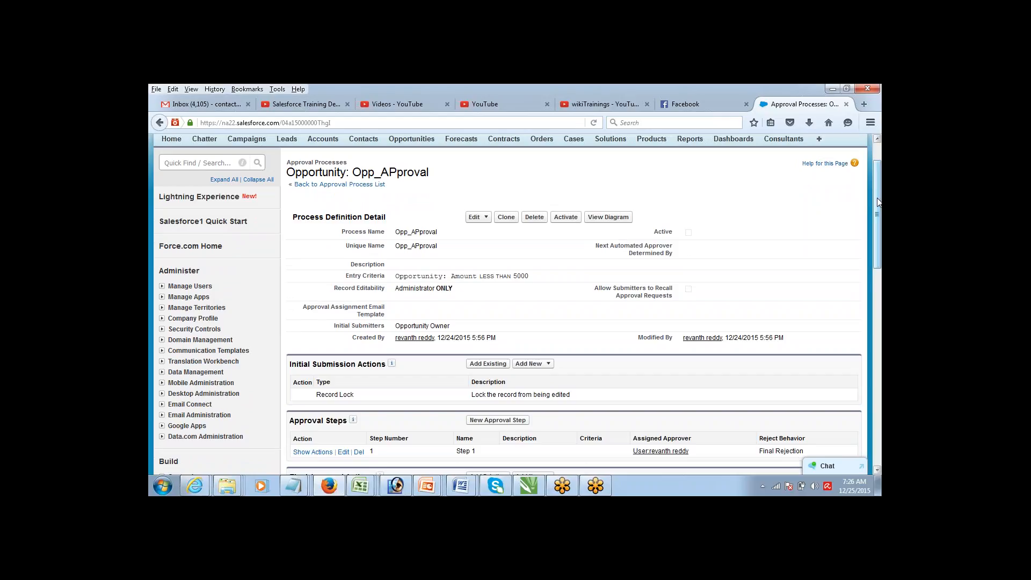
drag(879, 202, 862, 273)
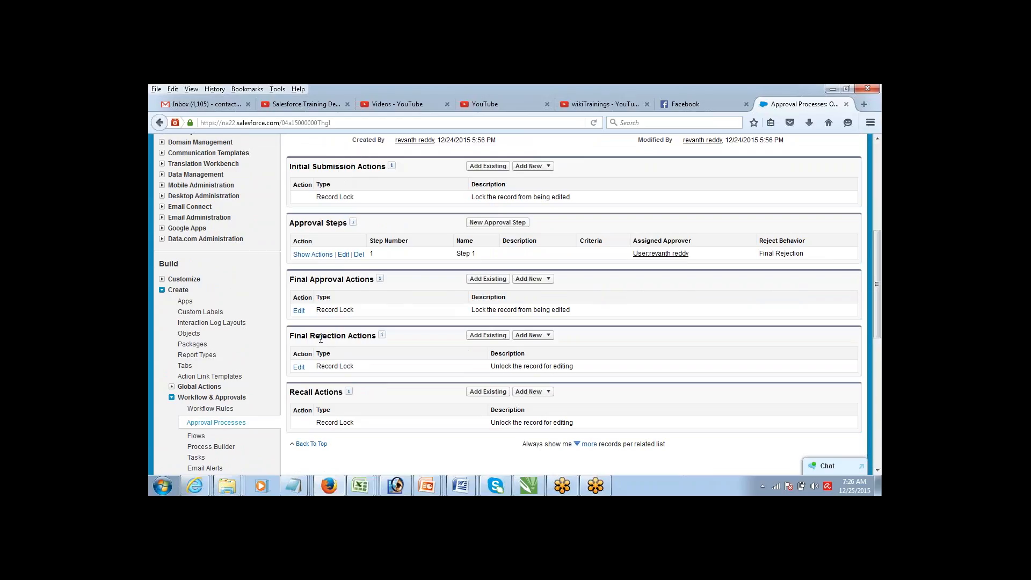
drag(290, 392, 340, 394)
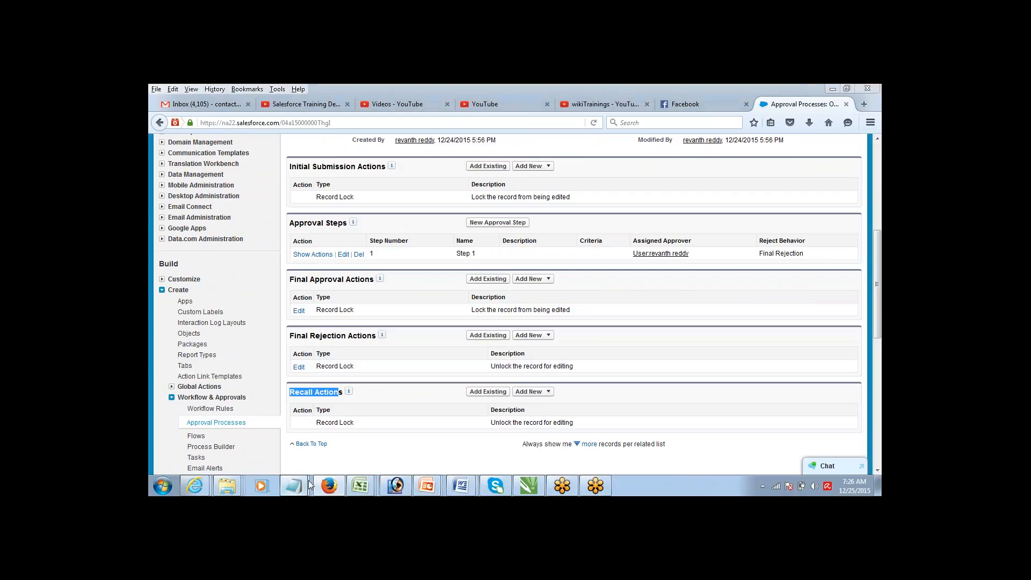
mouse_move(310, 481)
click(419, 425)
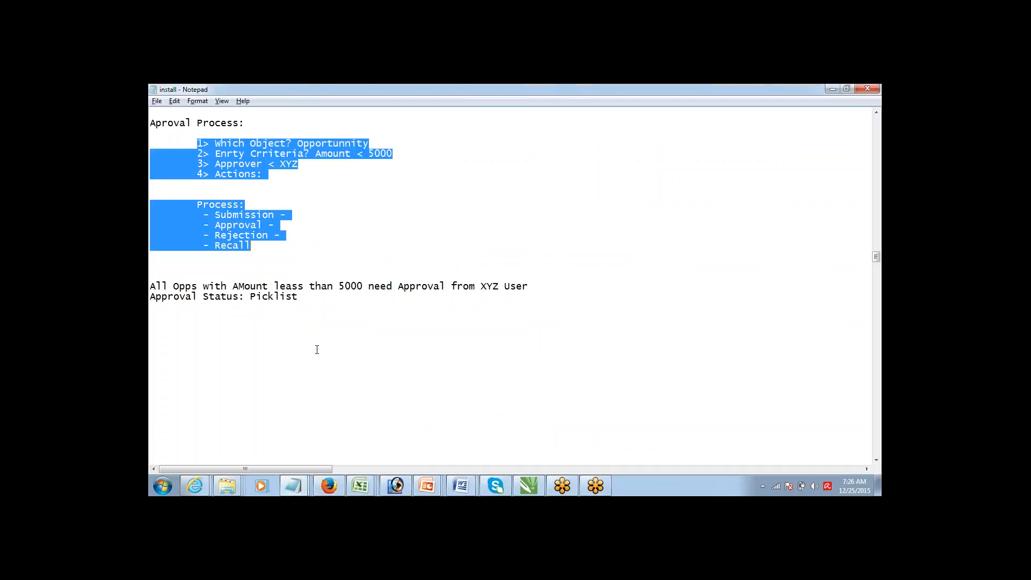
drag(153, 299, 240, 299)
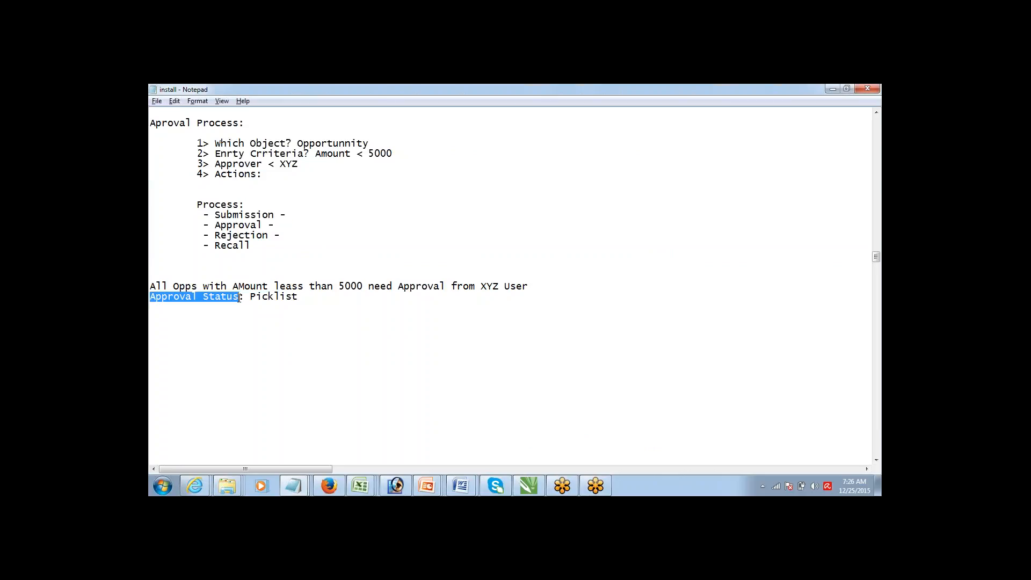
click(328, 486)
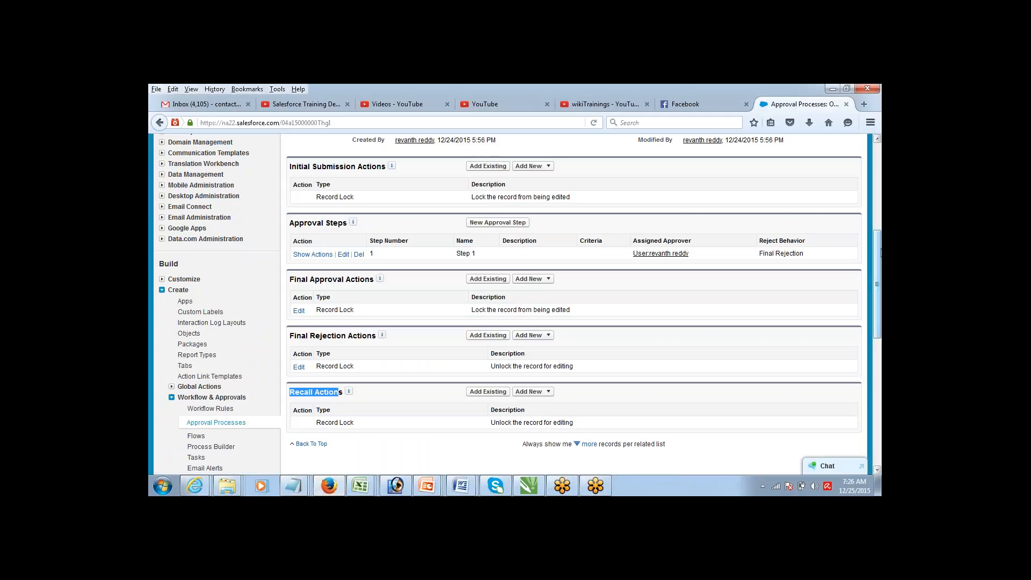
Open Salesforce Setup in a new browser tab and go to the Opportunity object's field list.
drag(877, 252, 880, 163)
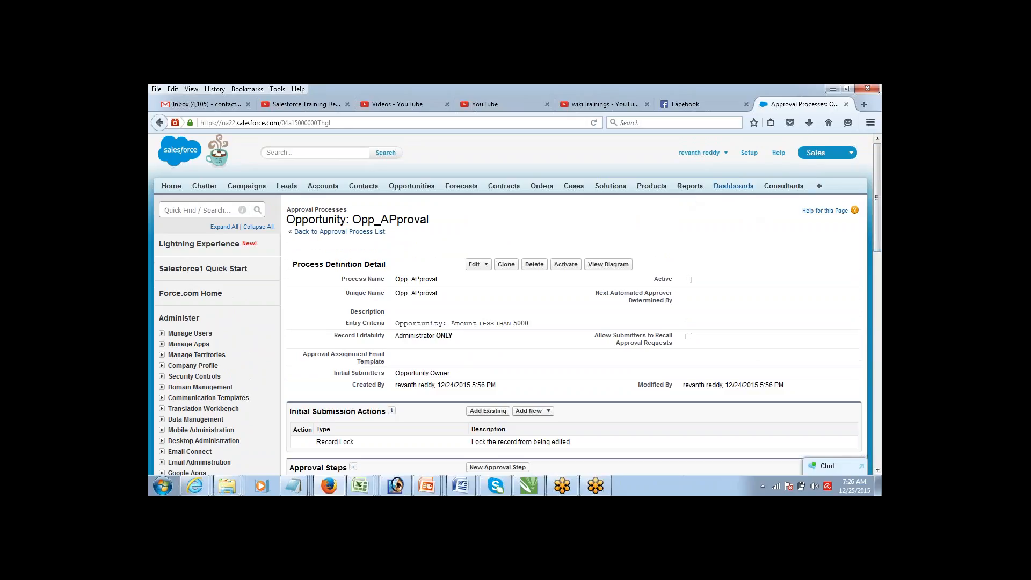
middle_click(752, 153)
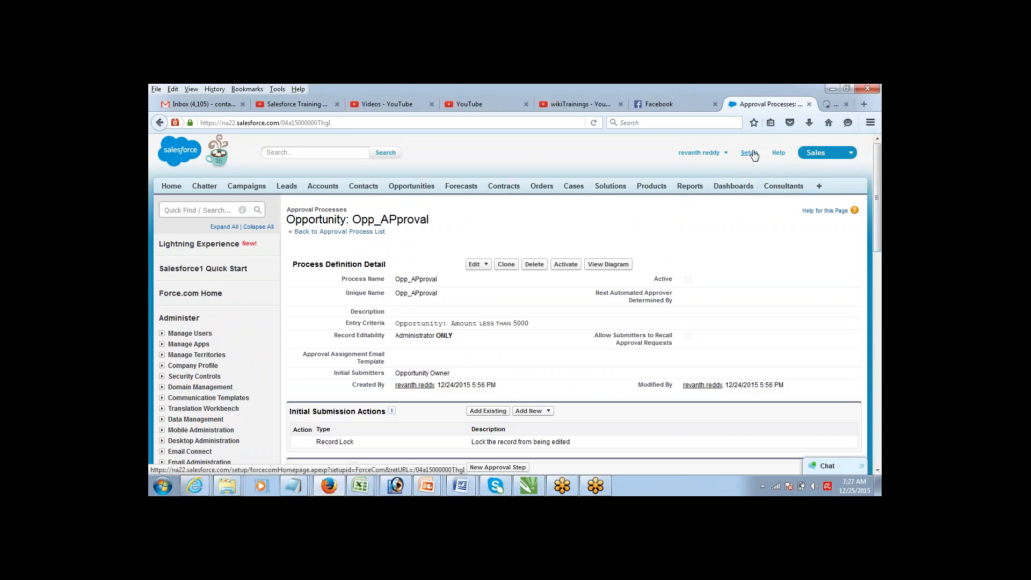
click(800, 105)
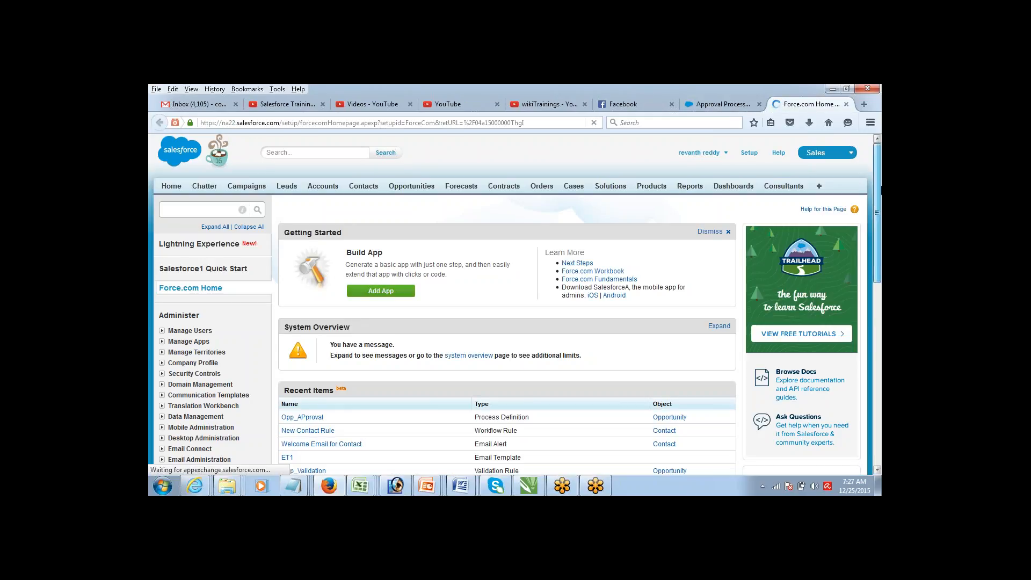
scroll(320, 264, down, 5)
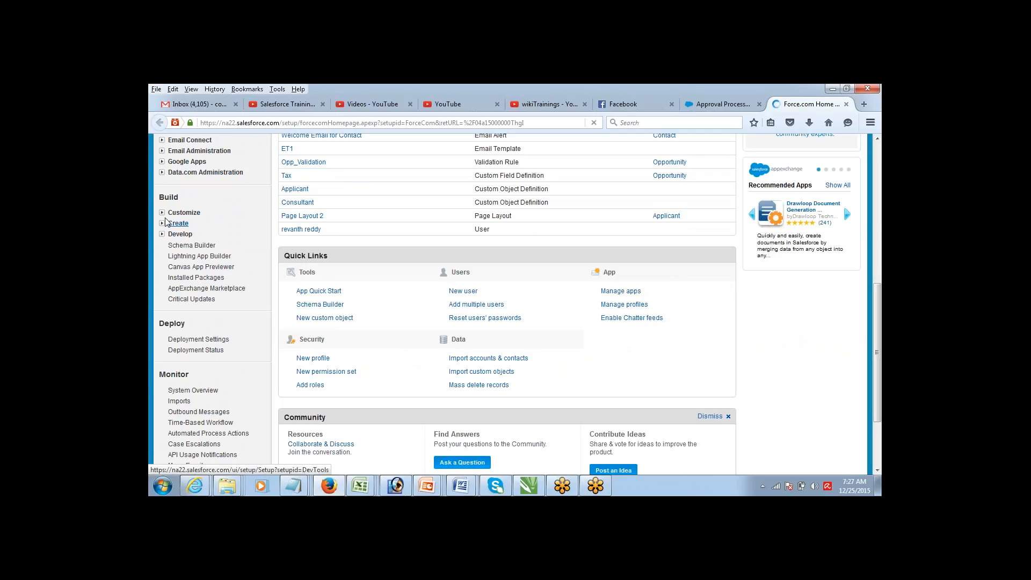
click(184, 212)
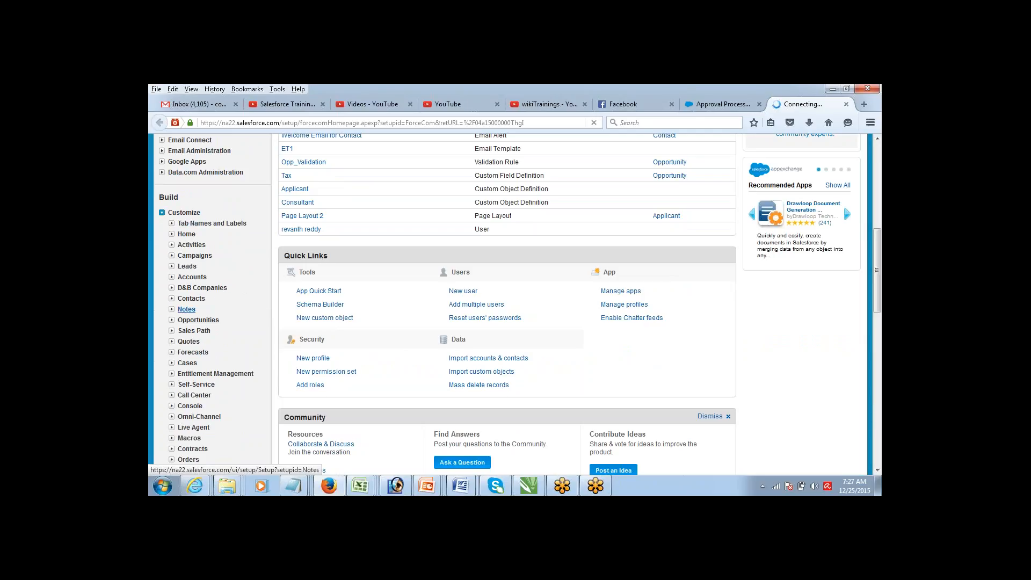
click(172, 320)
click(193, 332)
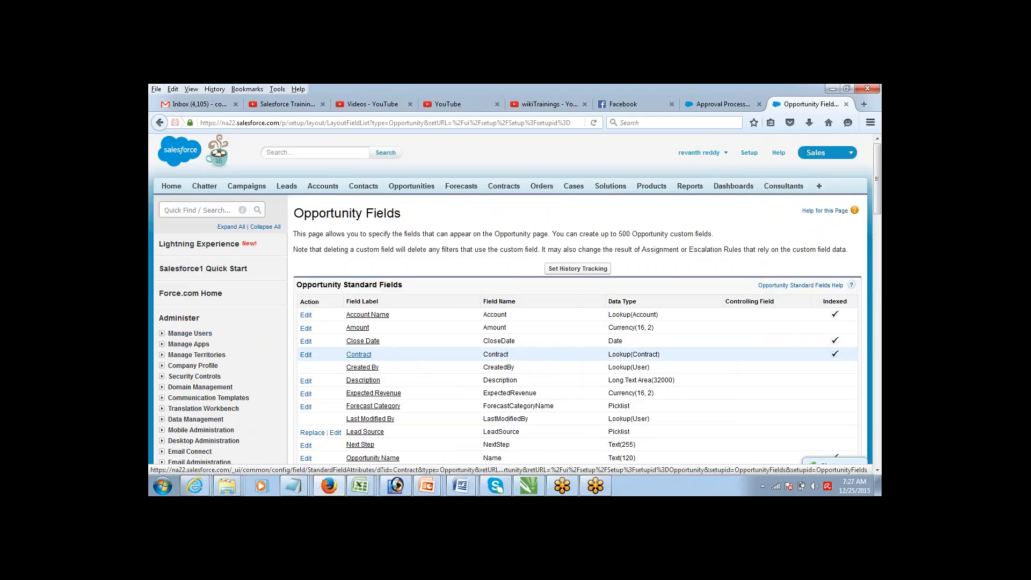
Start a new custom field on the Opportunity object and choose Picklist as its data type.
drag(880, 184, 865, 240)
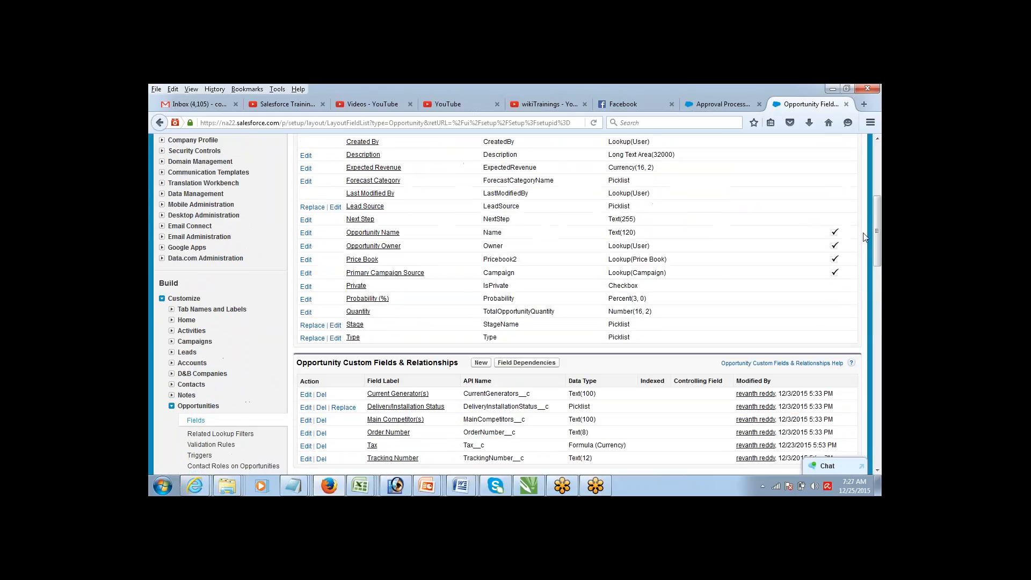
click(478, 363)
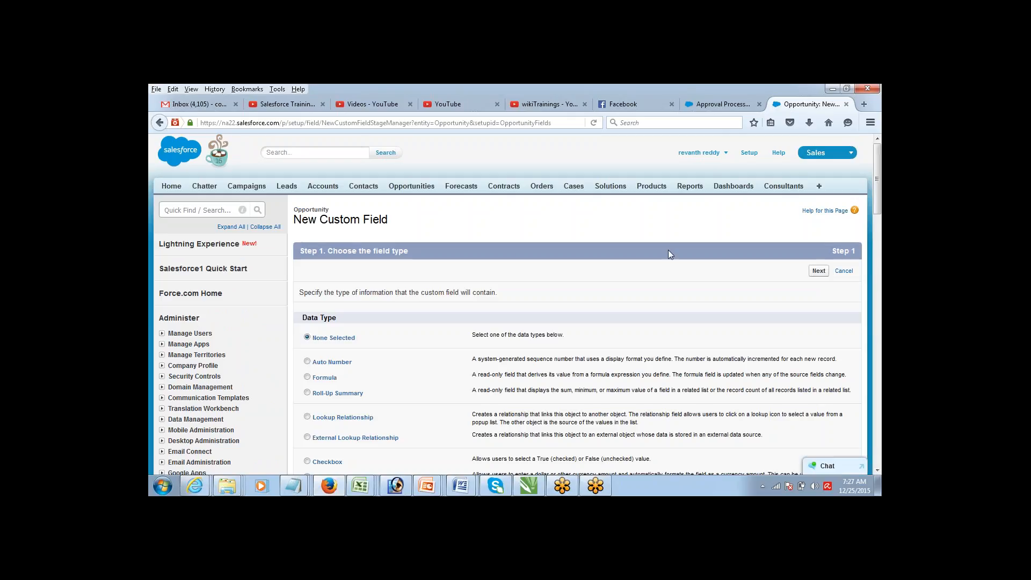
drag(879, 183, 879, 201)
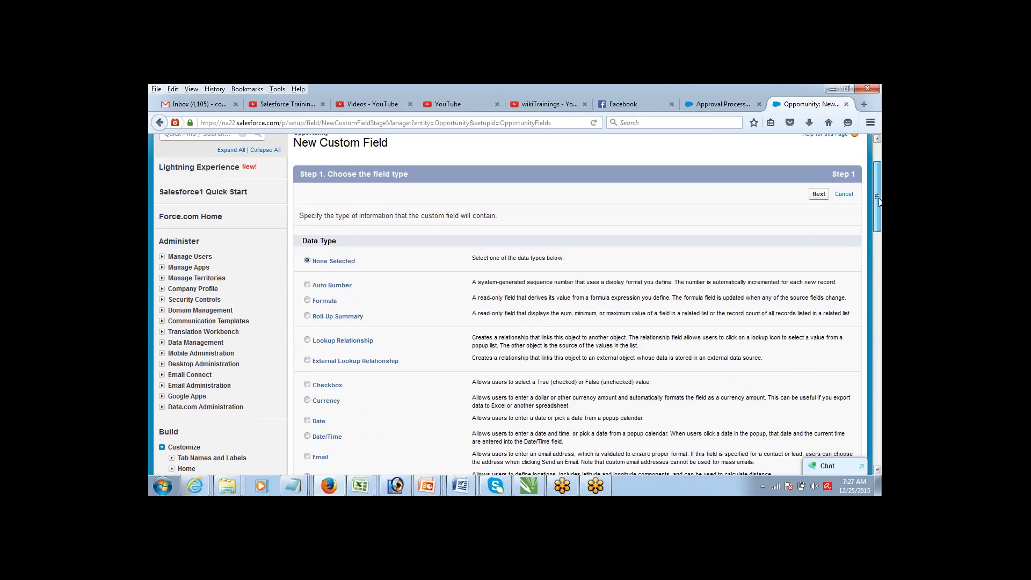
drag(879, 201, 879, 208)
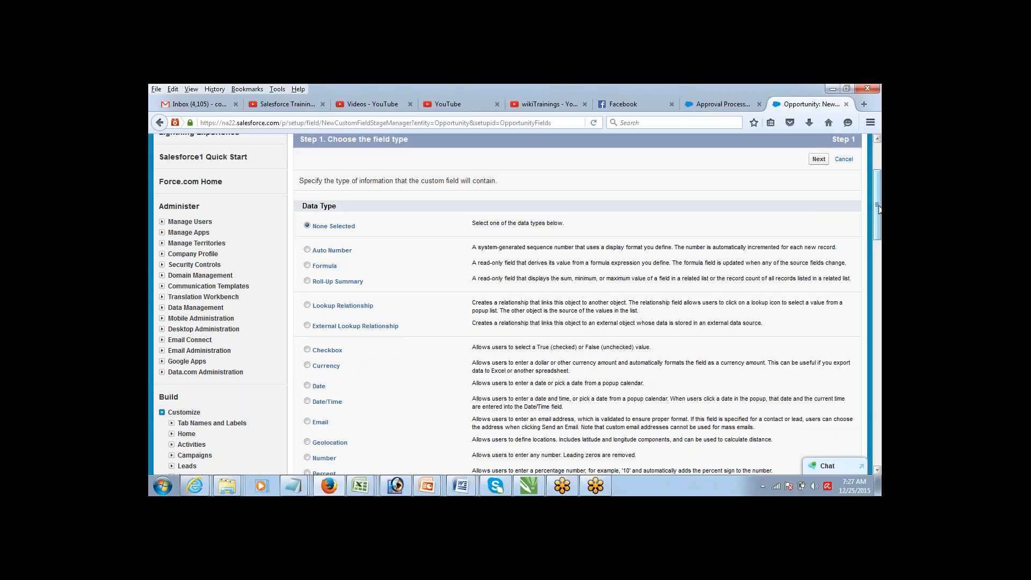
drag(879, 210, 863, 257)
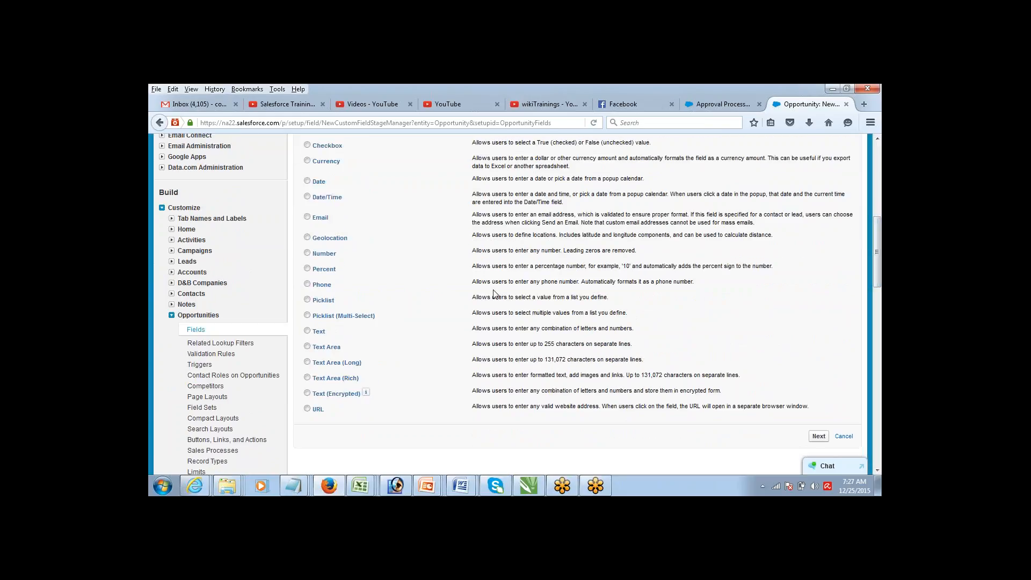
click(307, 300)
click(819, 436)
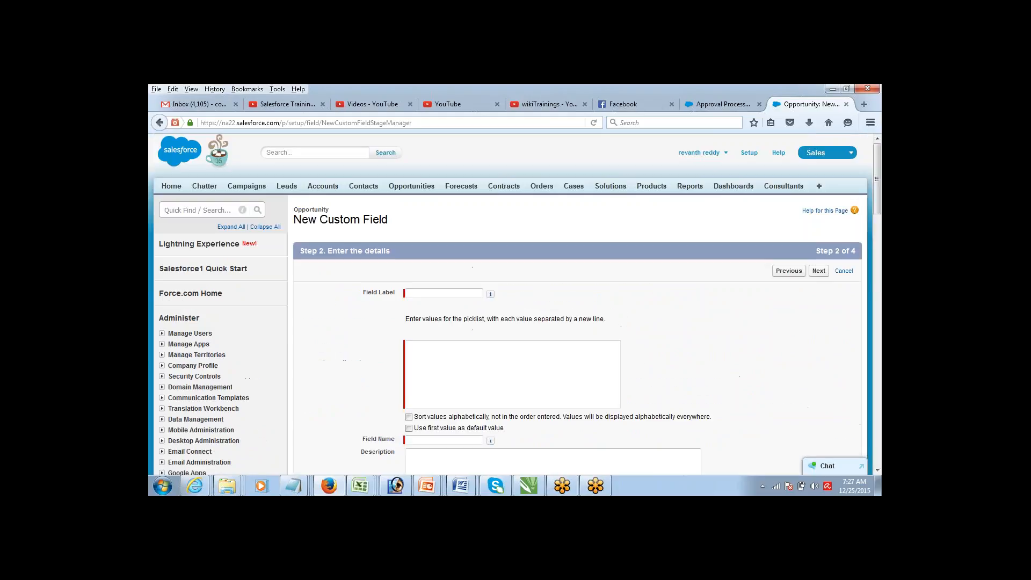
Label the new picklist field Approval Status.
click(458, 292)
text(Approval )
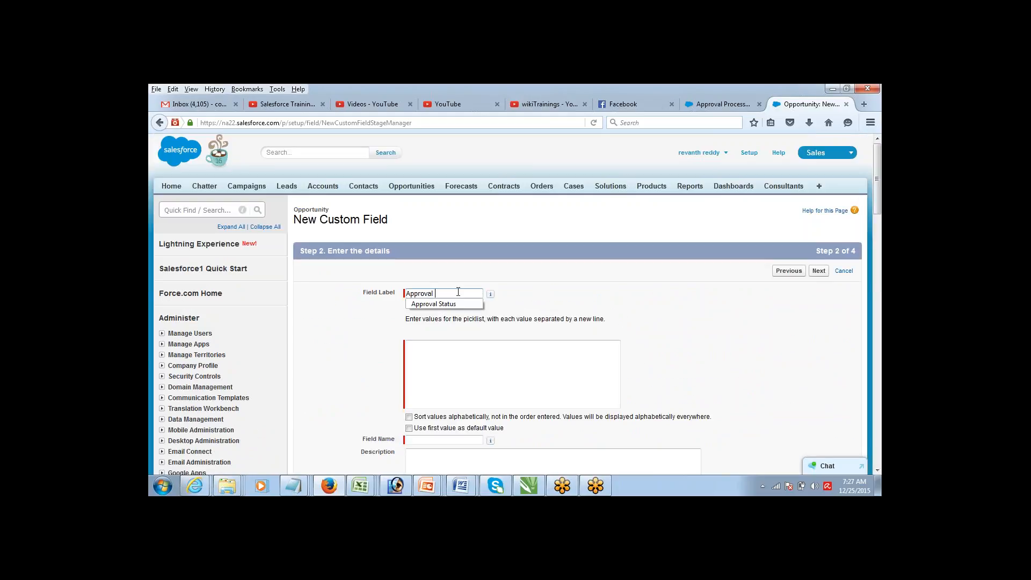
text(Status)
click(446, 304)
click(451, 352)
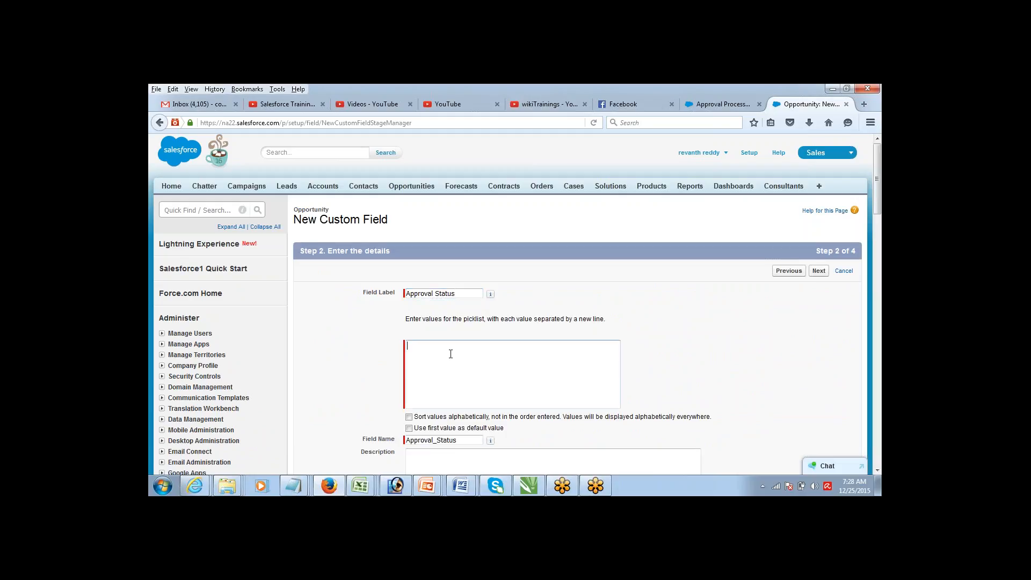
Enter Approved, Rejected, Pending and Recalled as the picklist values, each on its own line.
text(Approved)
key(Return)
text(Rejecteed)
key(Return)
key(BackSpace)
key(BackSpace)
text(d)
key(Return)
text(Pending)
key(ctrl+a)
key(Right)
text(Recalled)
Go through the entered picklist values one by one to check their wording and order.
key(shift+Home)
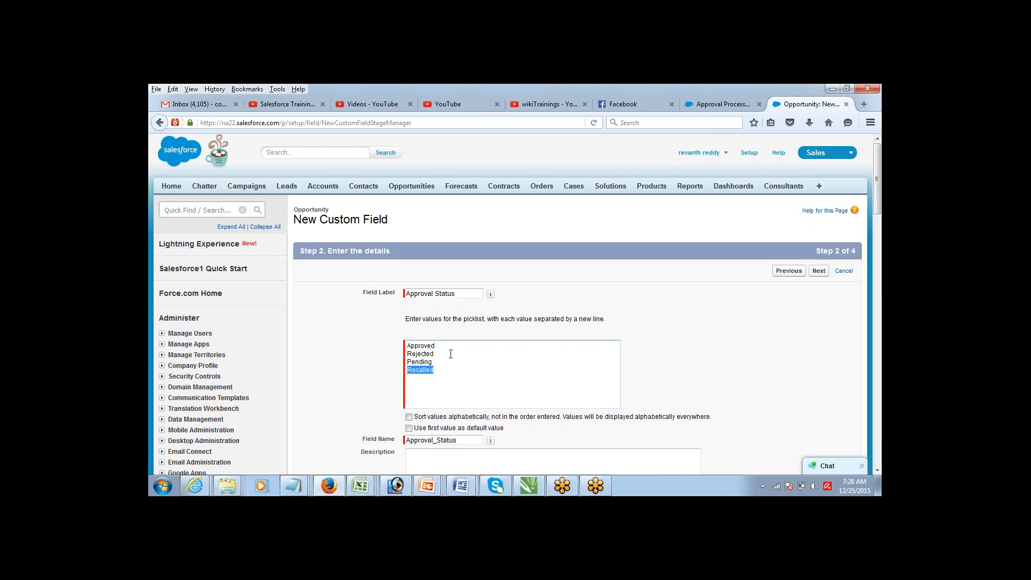
key(End)
key(shift+Home)
key(shift+Up)
key(shift+Up)
key(shift+Up)
key(Down)
key(shift+Down)
key(shift+Down)
key(shift+Down)
key(shift+Down)
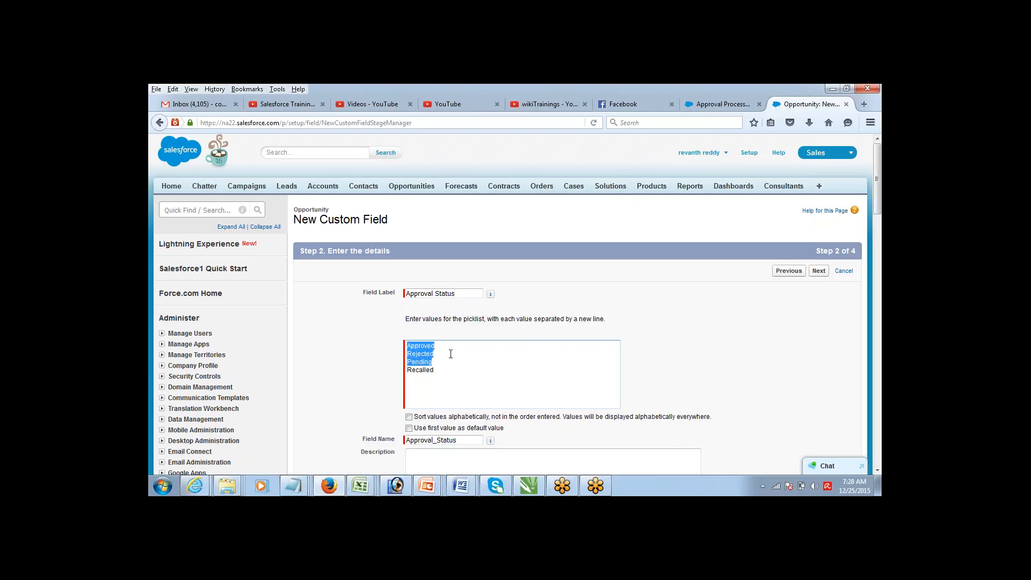
key(Up)
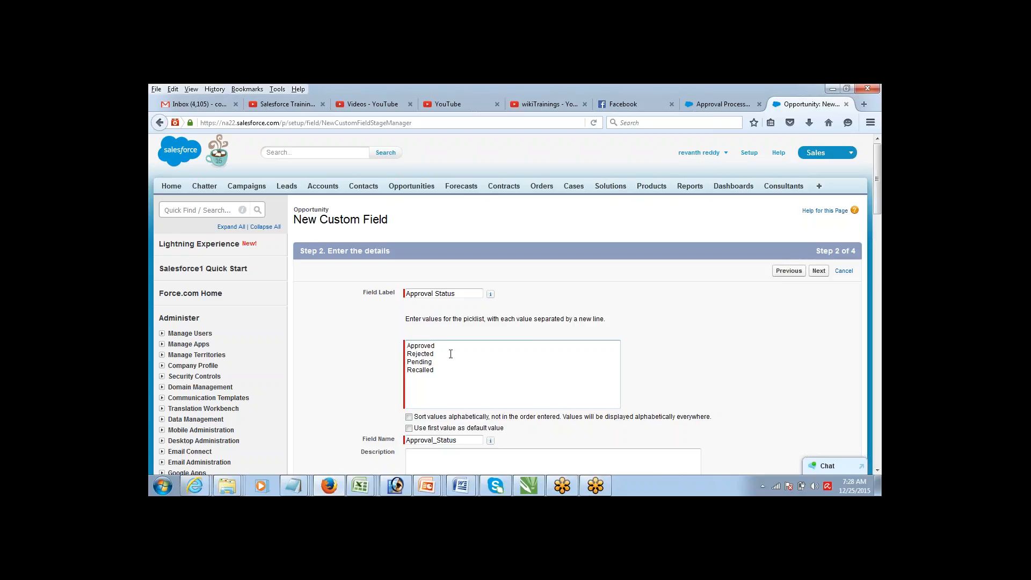
key(shift+End)
key(Up)
key(shift+Home)
key(Down)
key(shift+Home)
key(Down)
key(shift+End)
key(Right)
key(shift+Home)
Move Pending to the start of the picklist values and use the first value as the default.
click(444, 361)
key(shift+Home)
key(BackSpace)
key(BackSpace)
key(Return)
key(Up)
text(Pending)
click(419, 430)
click(820, 272)
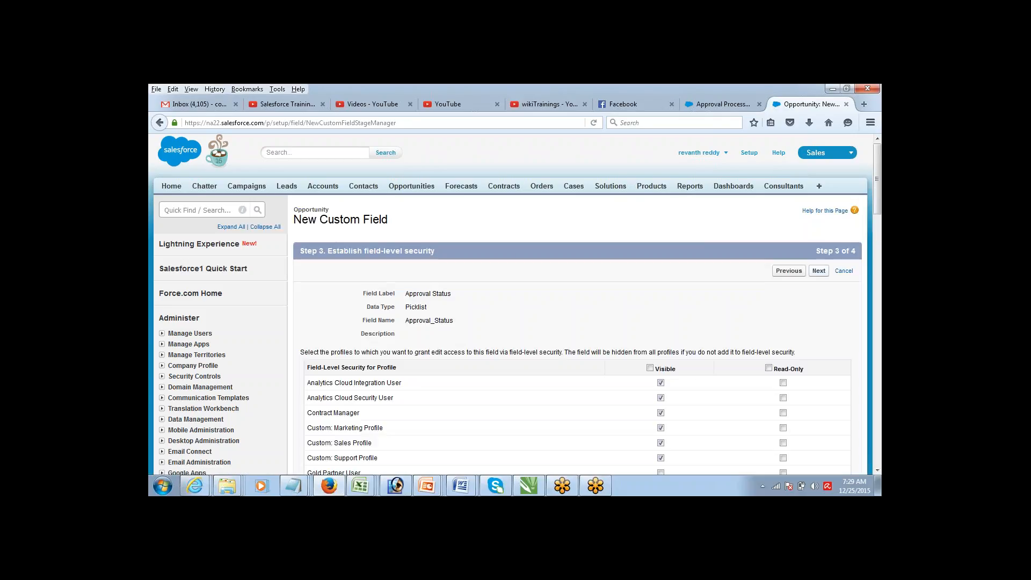
Make the Approval Status field visible to all profiles and save it on all the Opportunity page layouts.
click(650, 369)
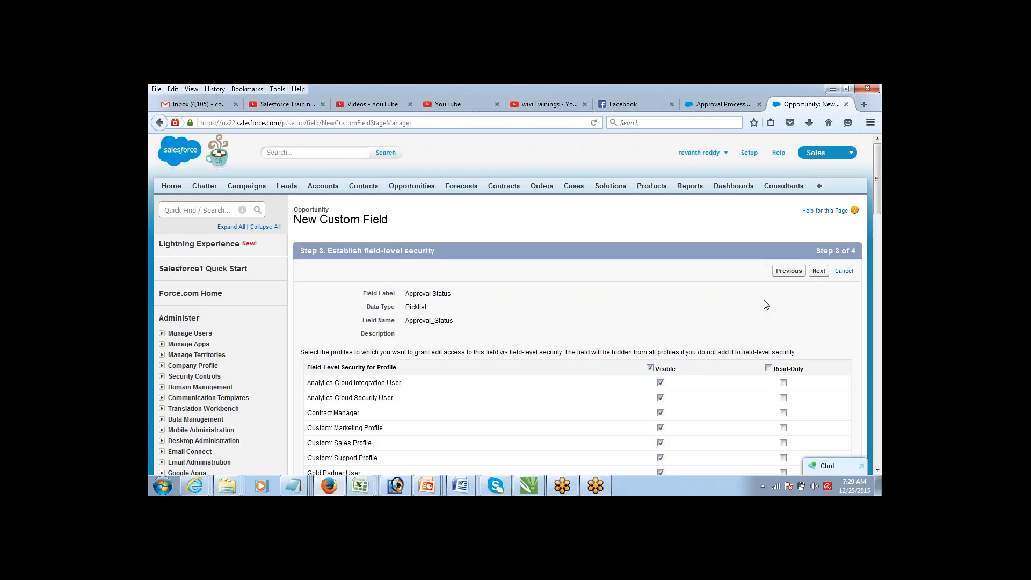
click(819, 271)
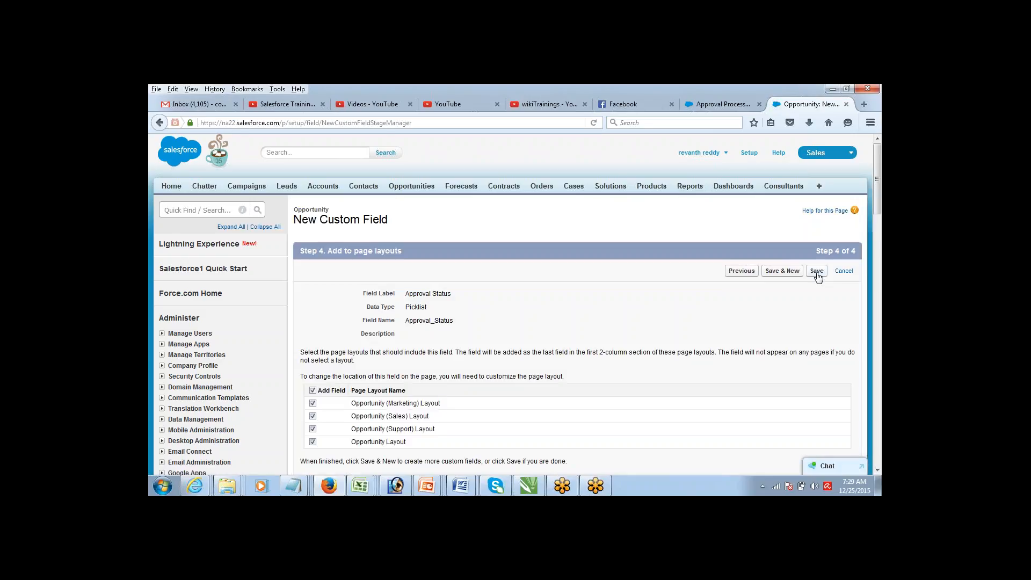
click(817, 273)
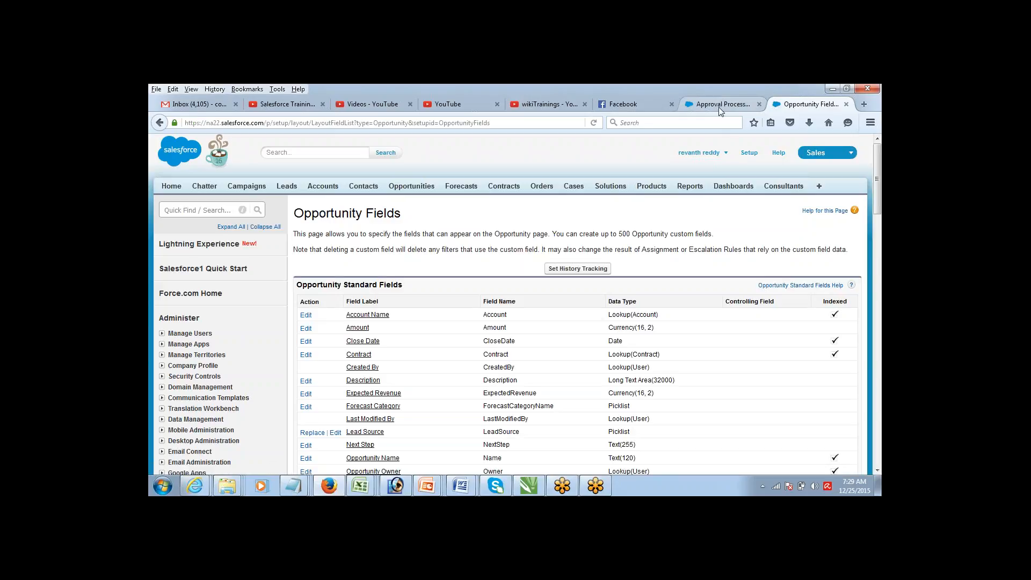
Add a field update named Pending to the approval process's initial submission actions, with Approval Status as the field to update.
click(719, 108)
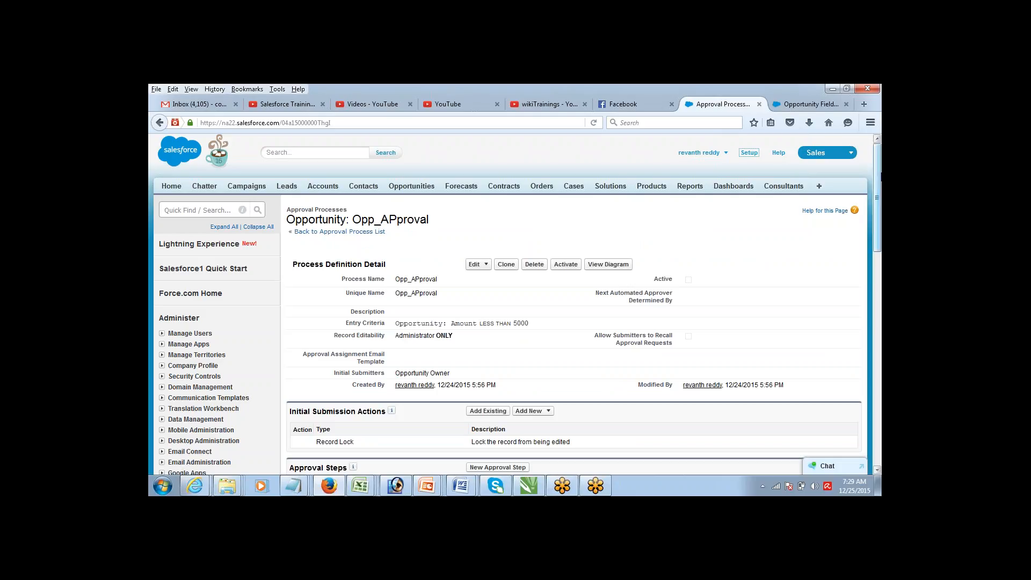
drag(876, 169, 875, 231)
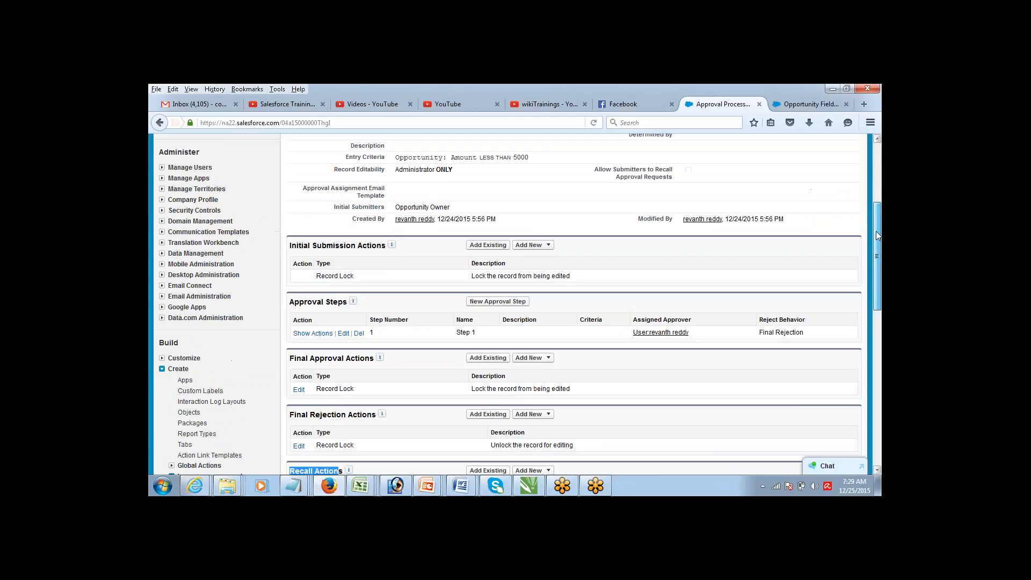
click(544, 249)
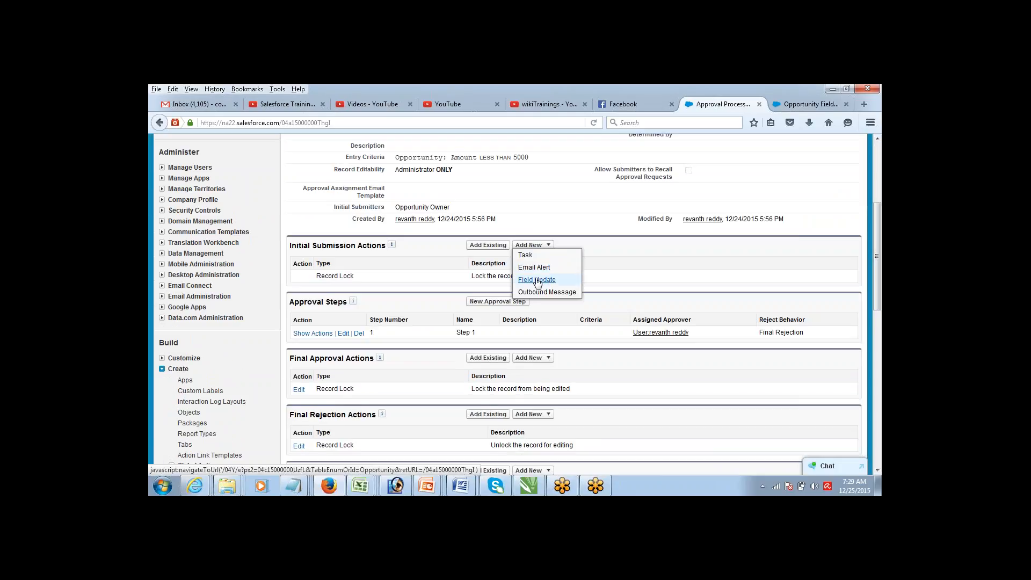
click(538, 279)
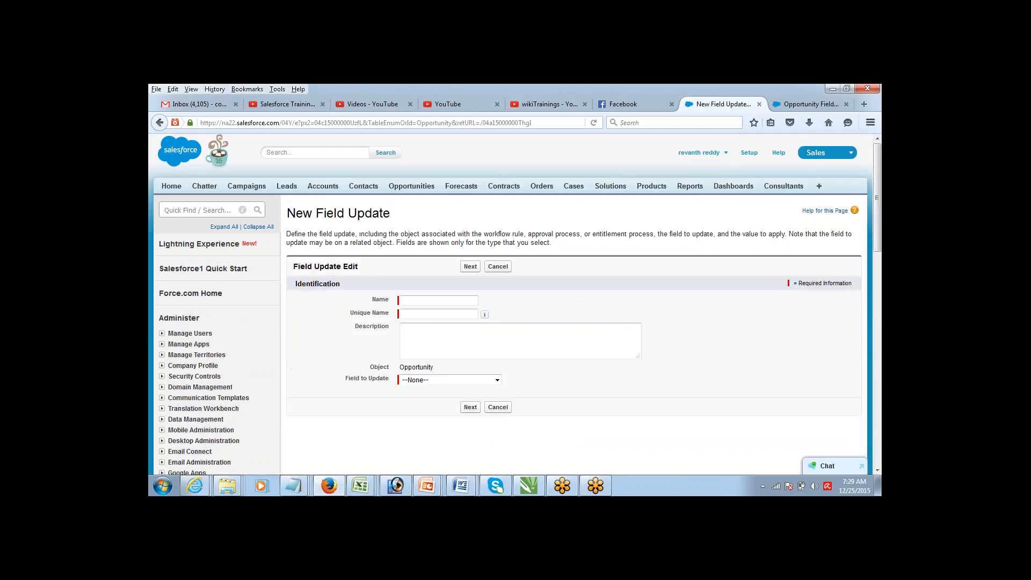
click(444, 297)
text(Pending)
key(Tab)
click(451, 382)
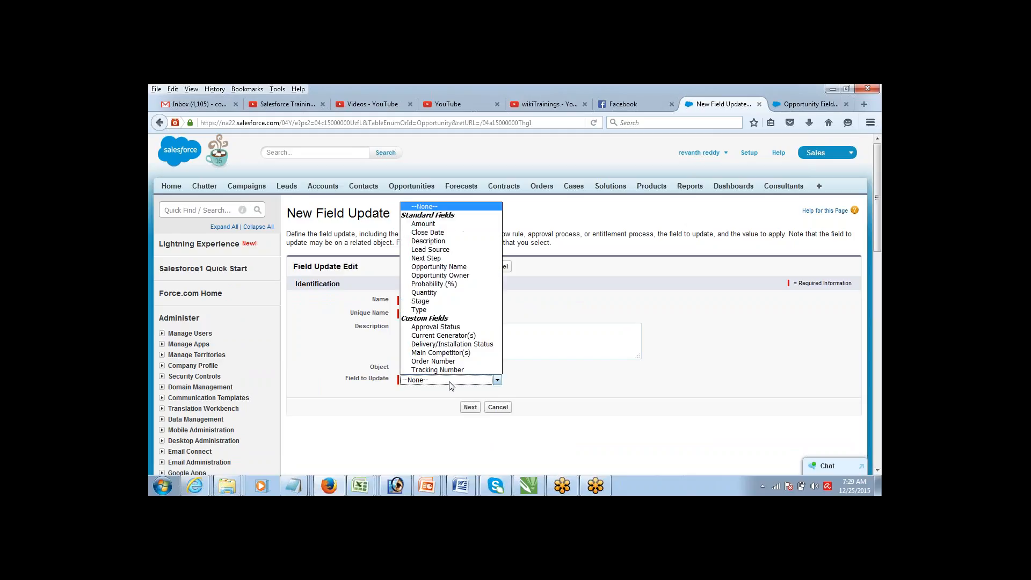
click(451, 327)
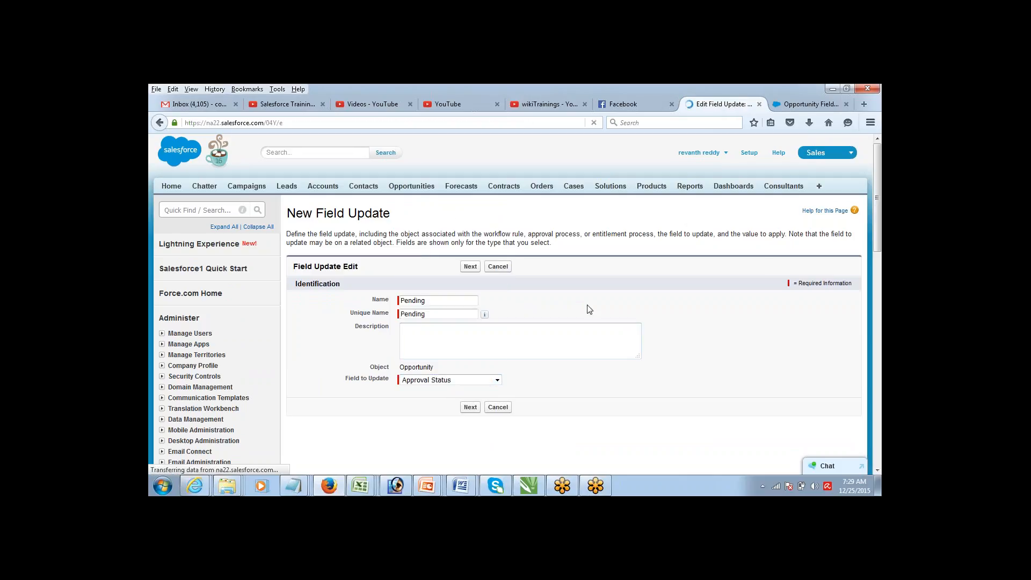
Set the field update's specific value to Pending and save it.
scroll(783, 223, down, 5)
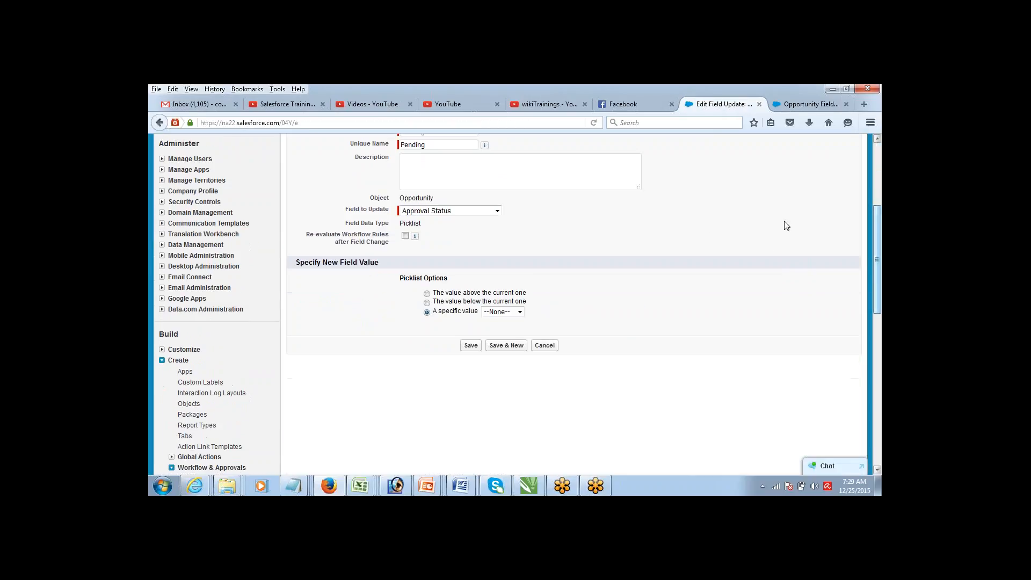
click(514, 315)
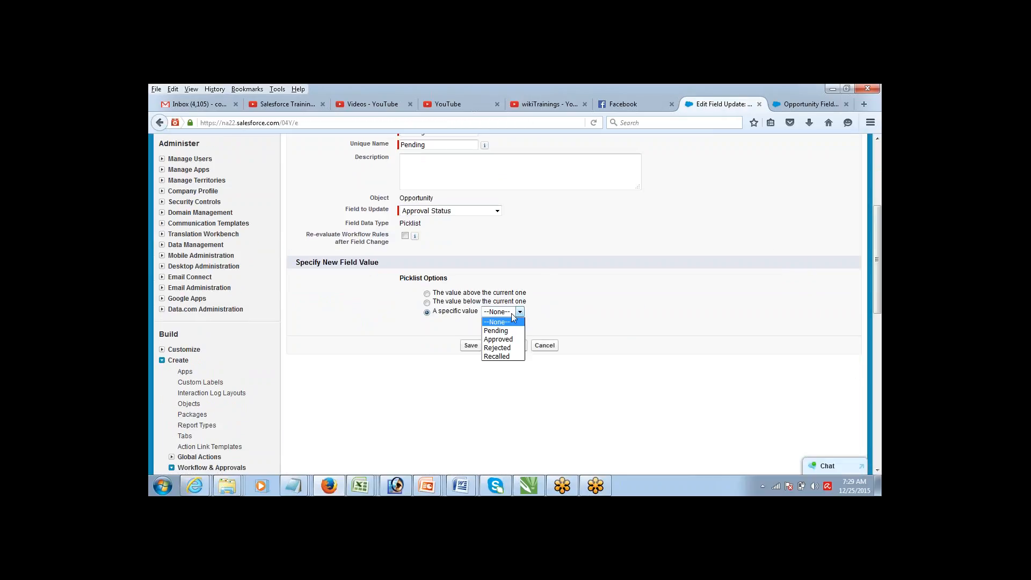
click(509, 332)
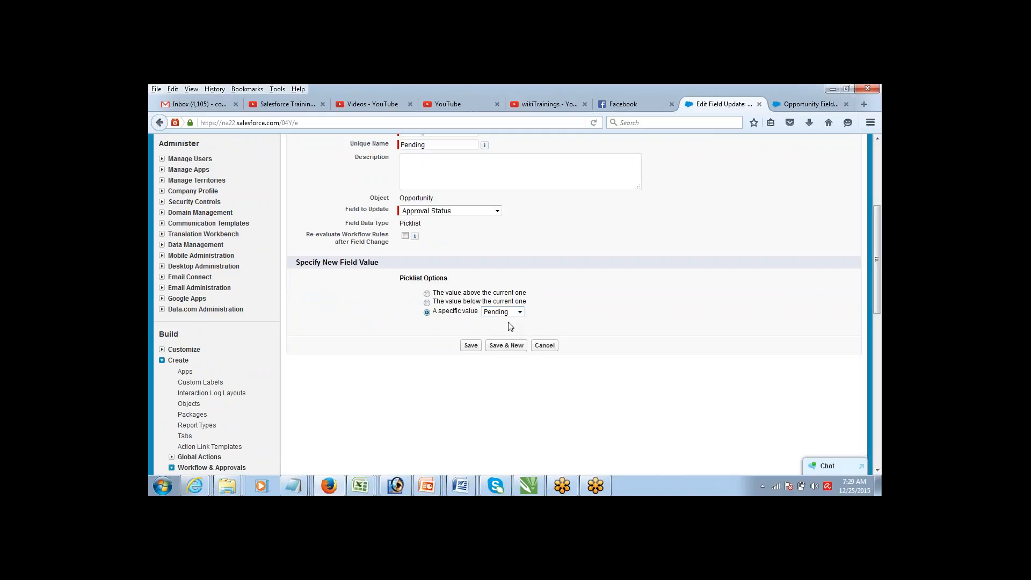
click(470, 348)
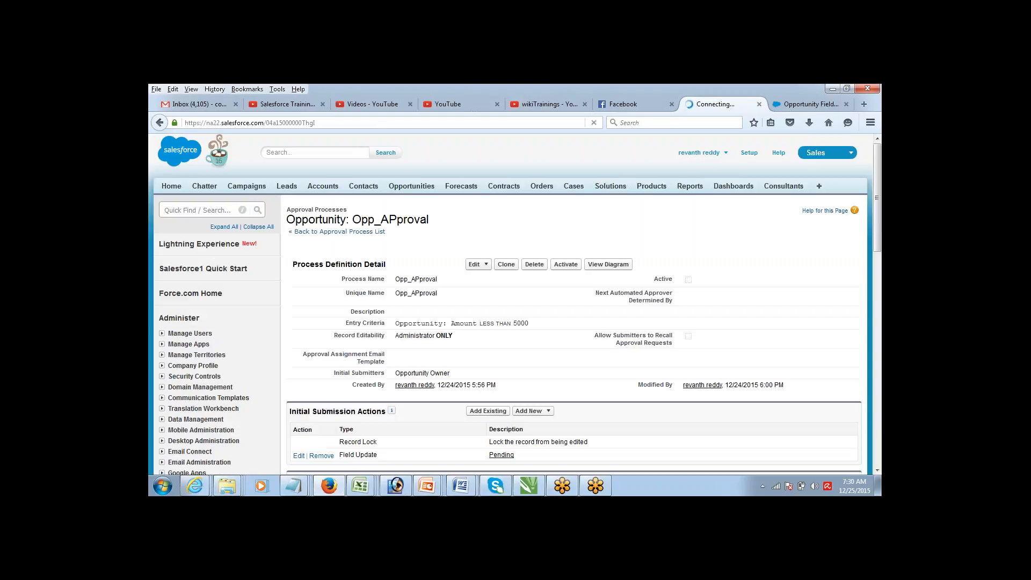
Review the initial submission actions and start a new field update under Final Approval Actions.
scroll(872, 223, down, 6)
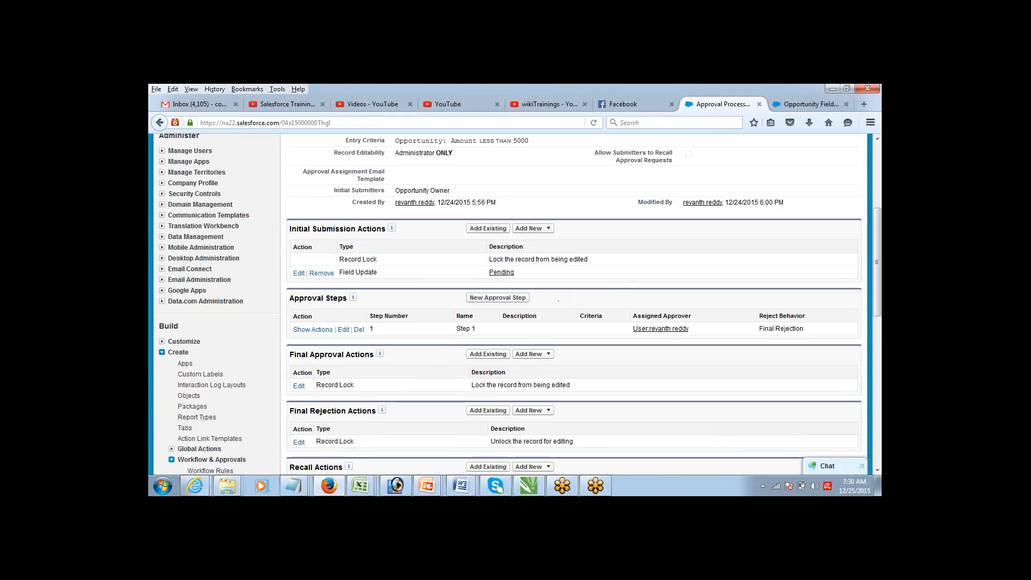
double_click(334, 229)
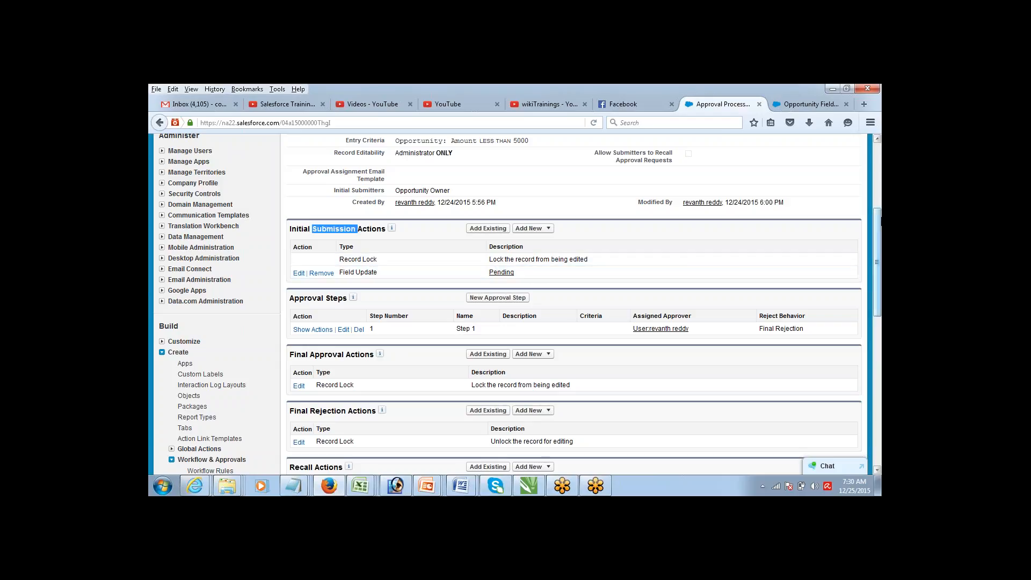
drag(879, 222, 881, 268)
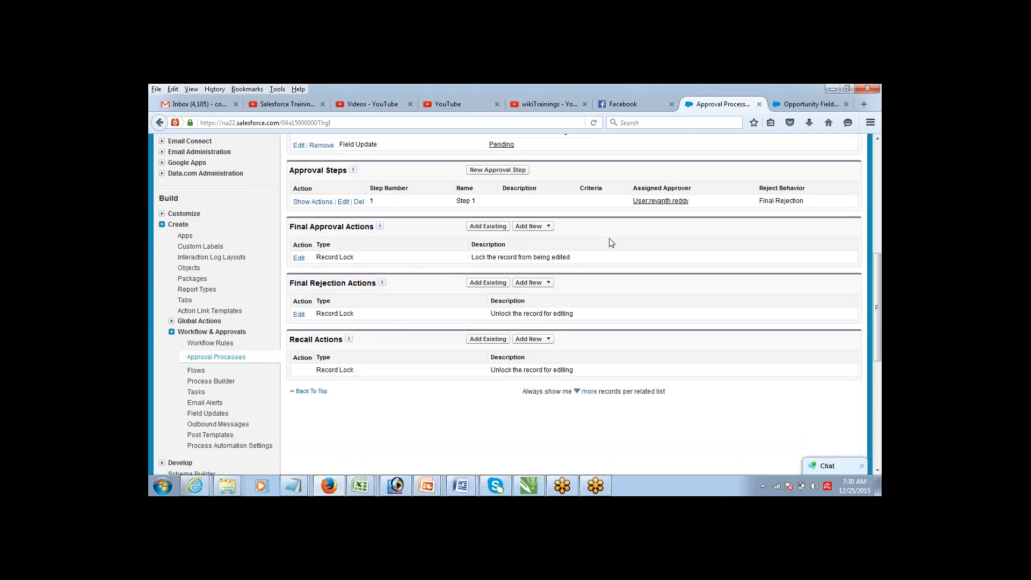
double_click(338, 229)
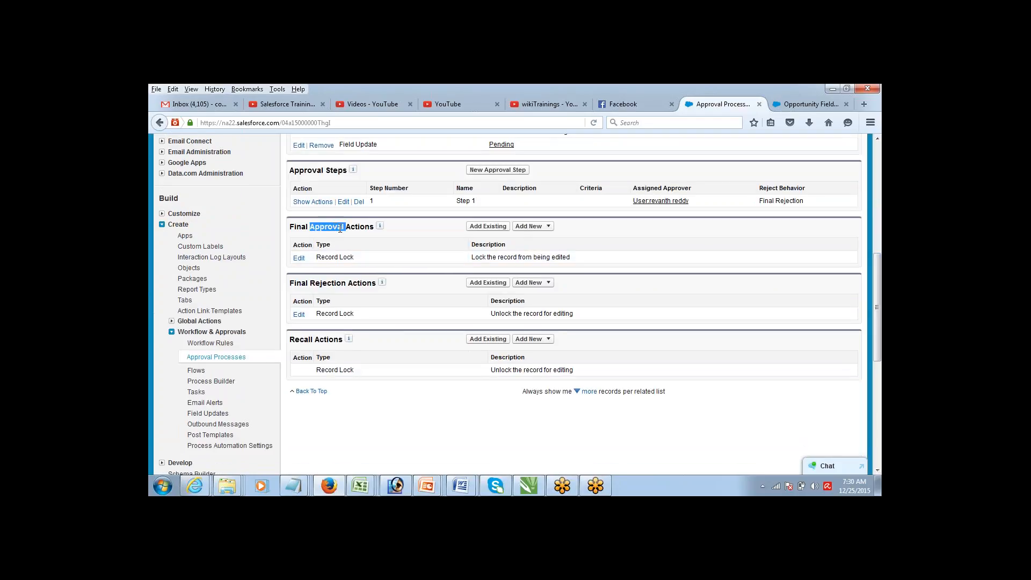
click(544, 226)
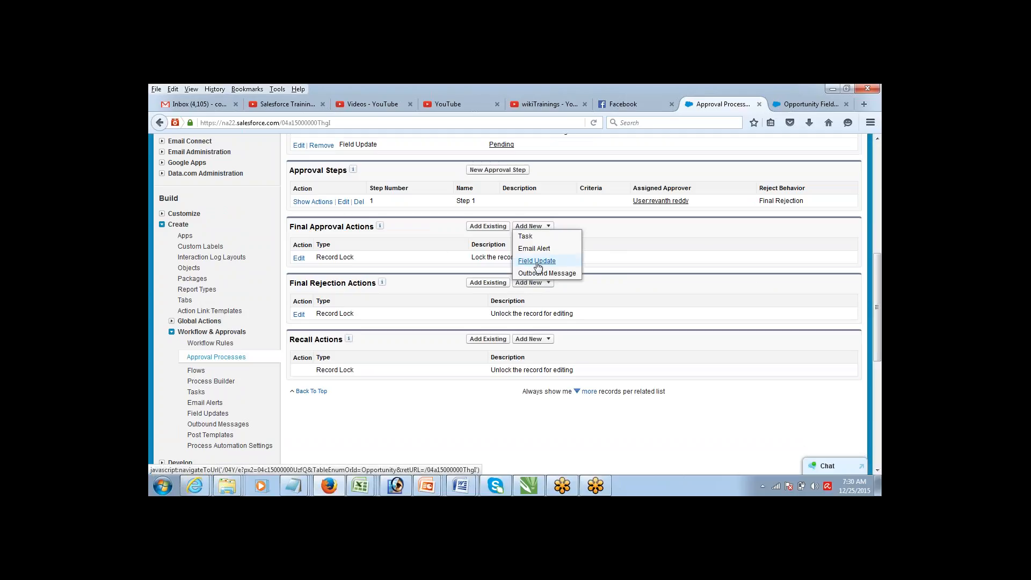
click(538, 263)
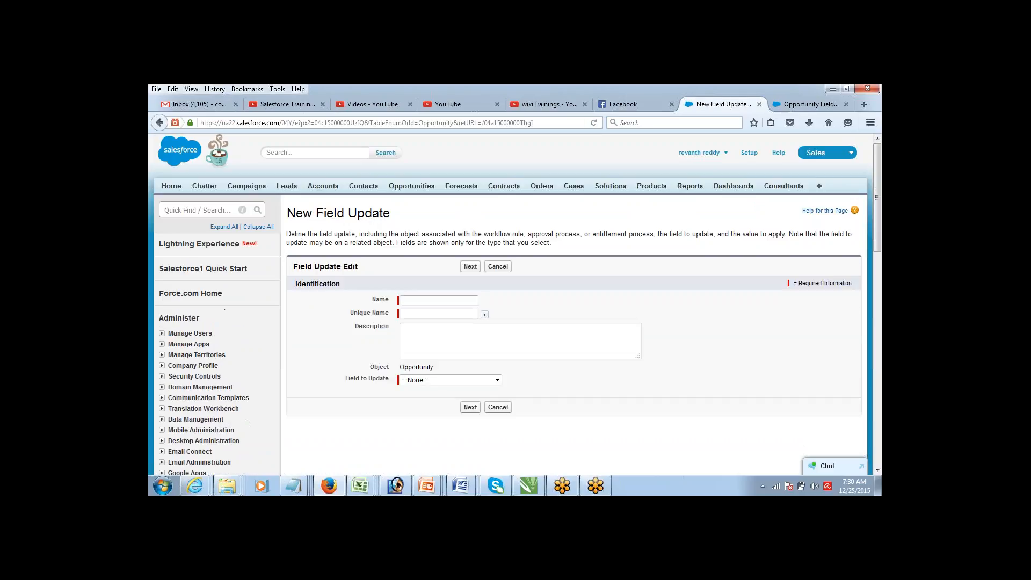
Name the new final approval field update Approved and choose Approval Status as the field to update.
click(440, 302)
text(Approv)
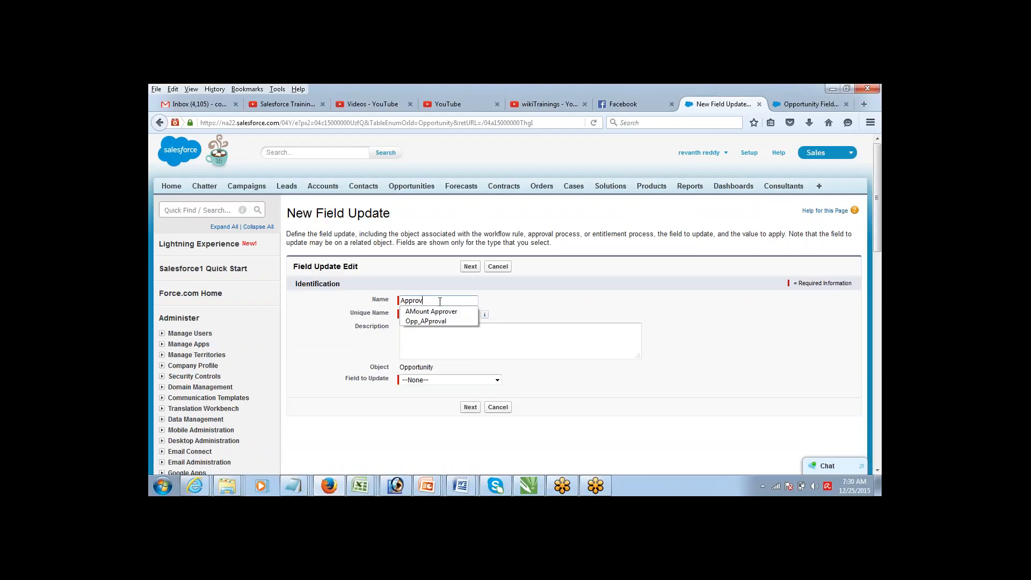
text(ed)
key(Tab)
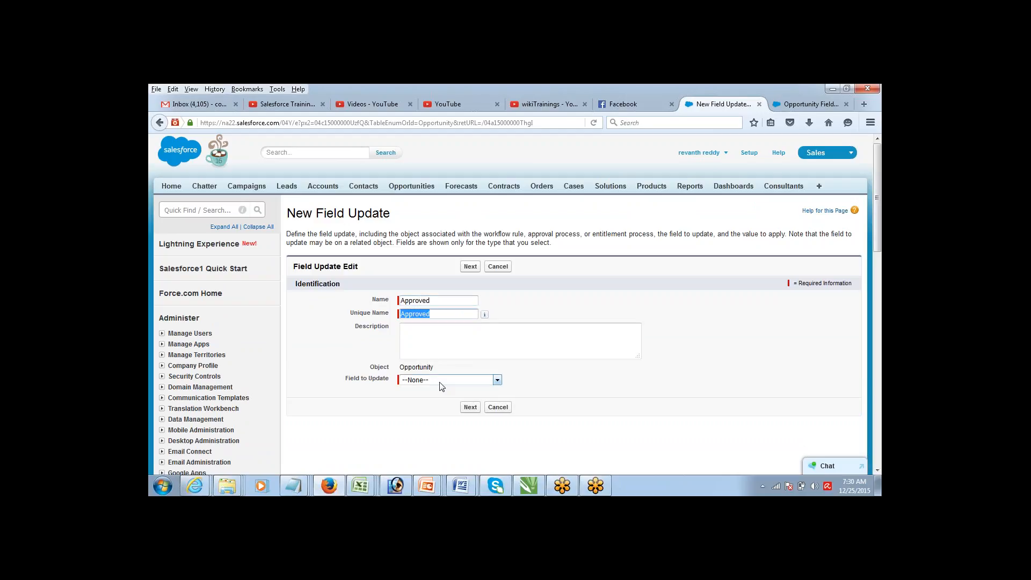
click(451, 379)
click(448, 326)
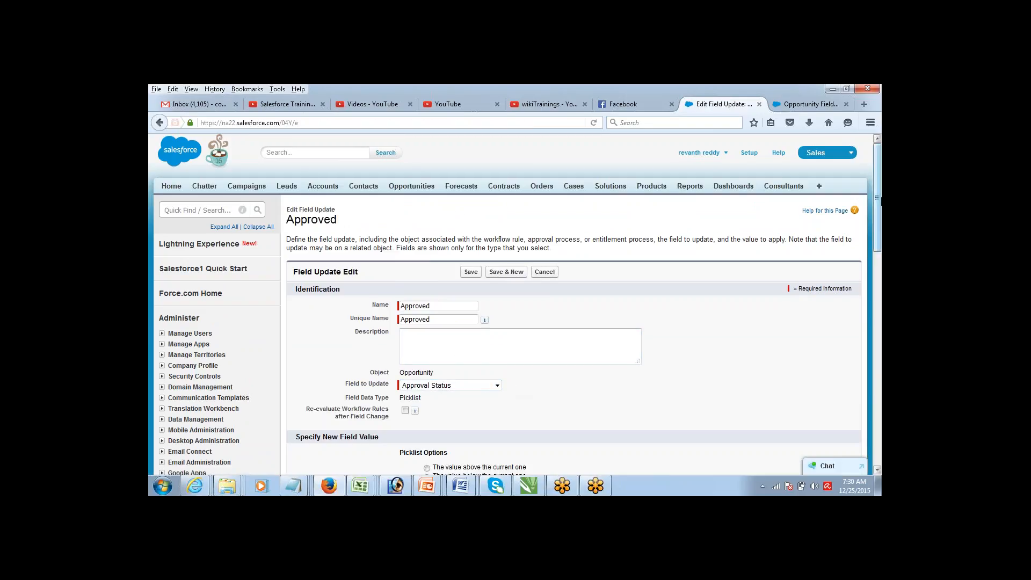
Set the Approved field update's specific value to Approved and save it.
scroll(680, 268, down, 7)
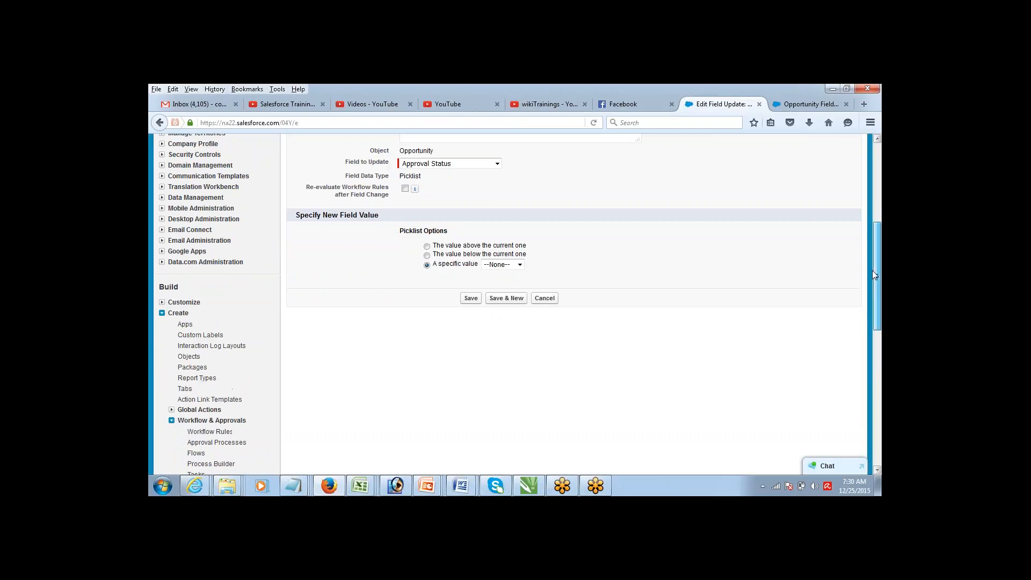
click(505, 266)
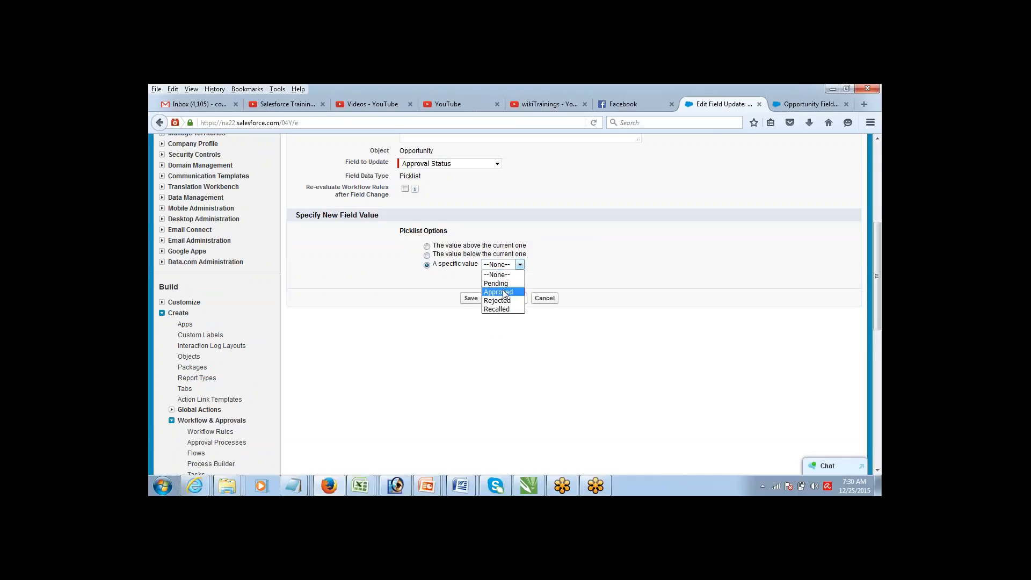
click(505, 289)
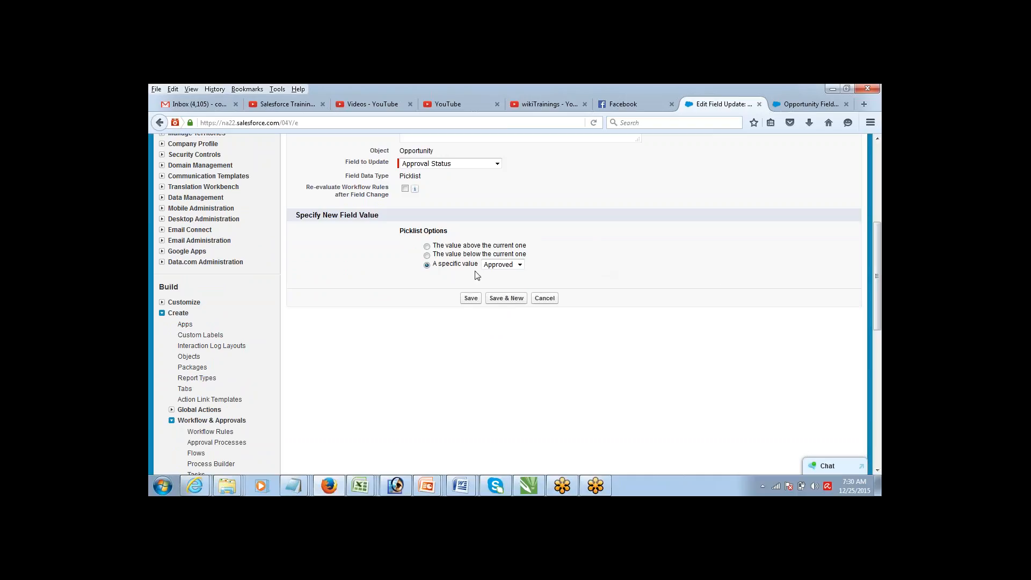
click(469, 298)
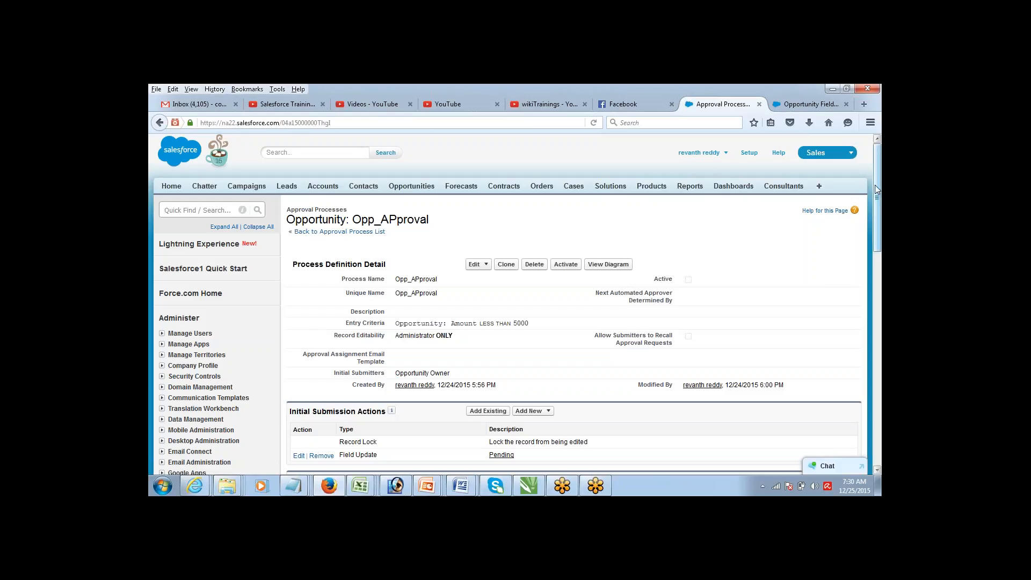
Add a field update named Rejected to the Final Rejection Actions, with Approval Status as the field to update.
drag(875, 185, 875, 259)
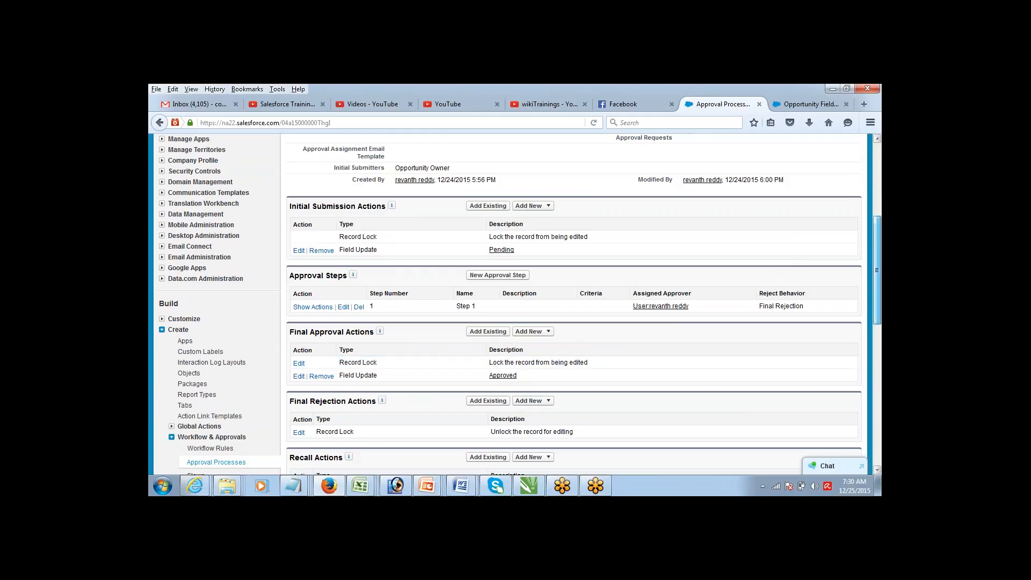
drag(875, 233, 871, 270)
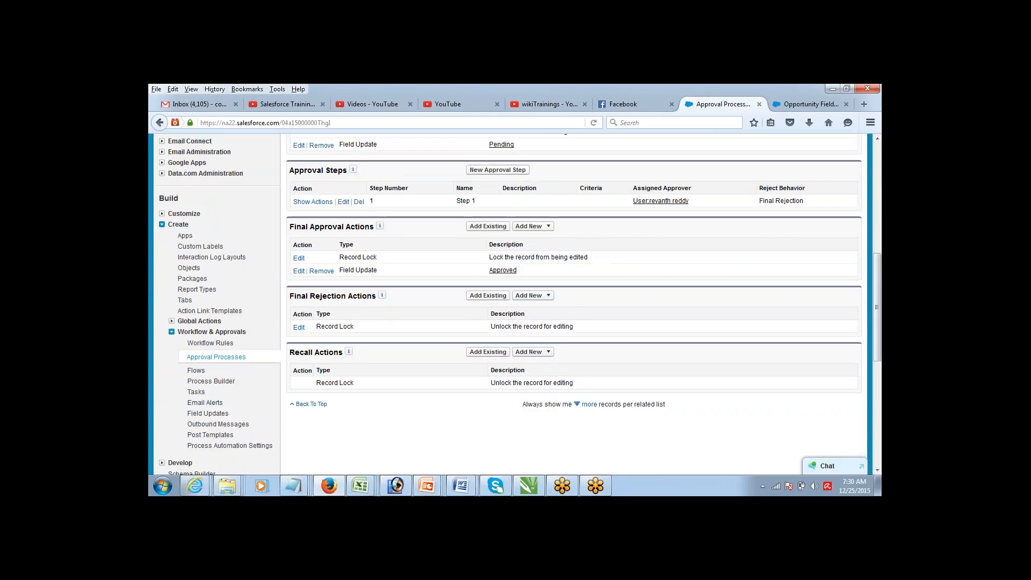
click(537, 296)
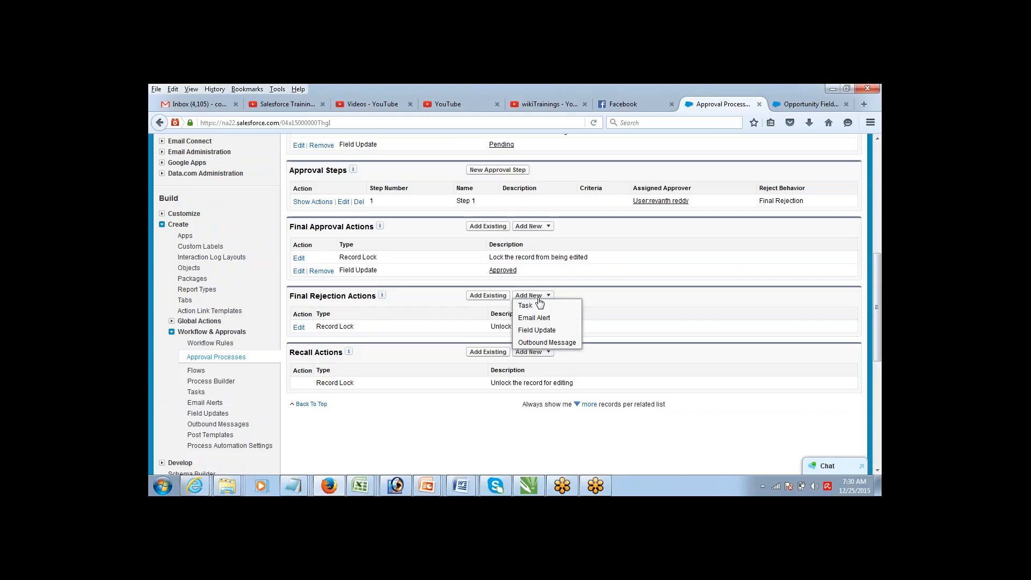
click(537, 330)
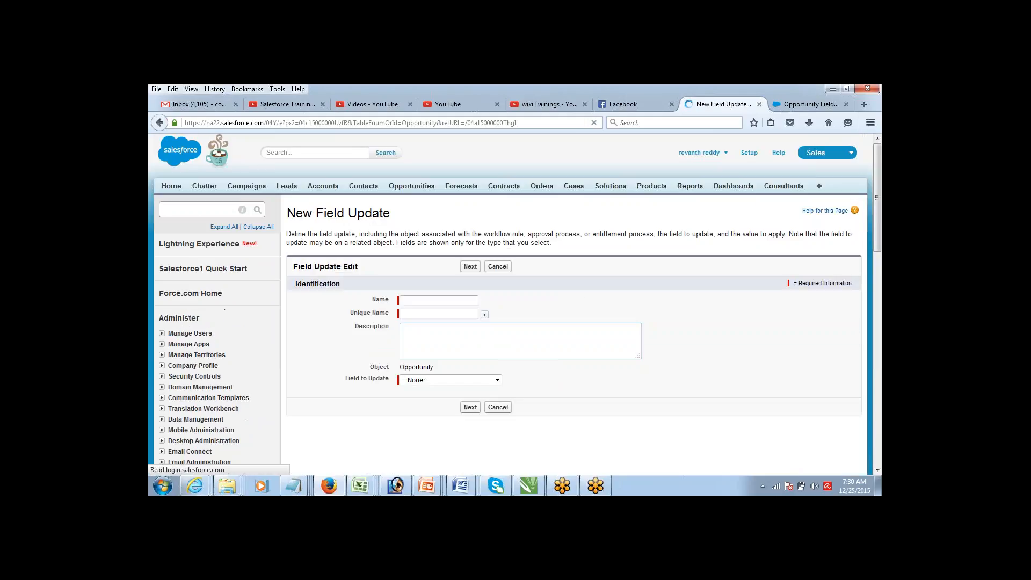
click(447, 301)
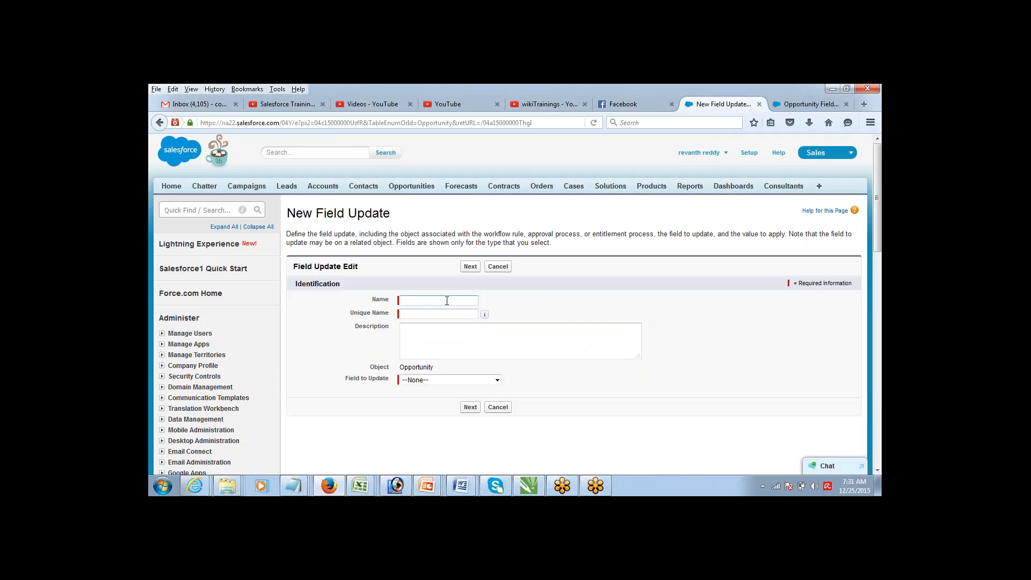
text(Rejected)
key(Tab)
click(450, 383)
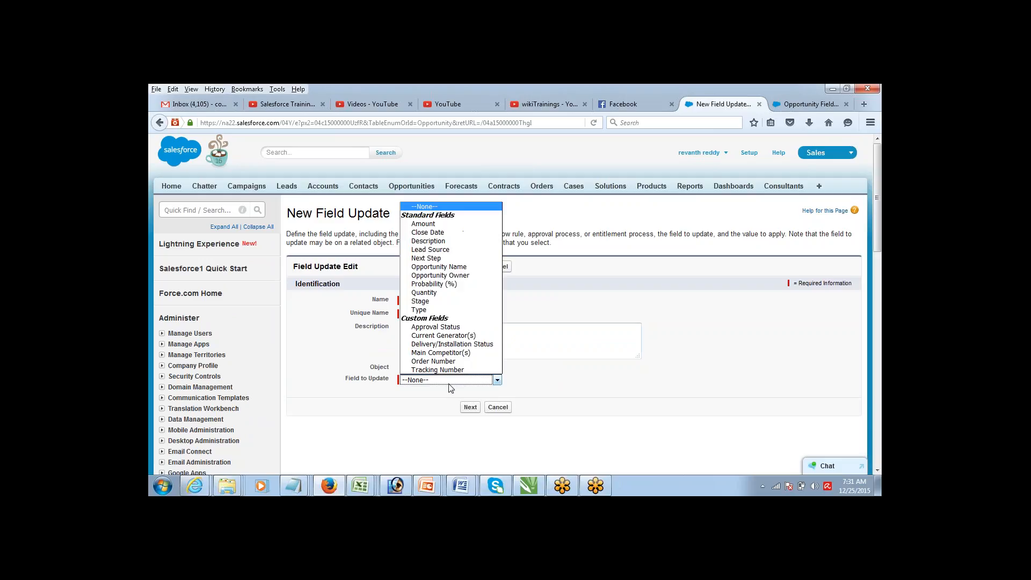
click(456, 325)
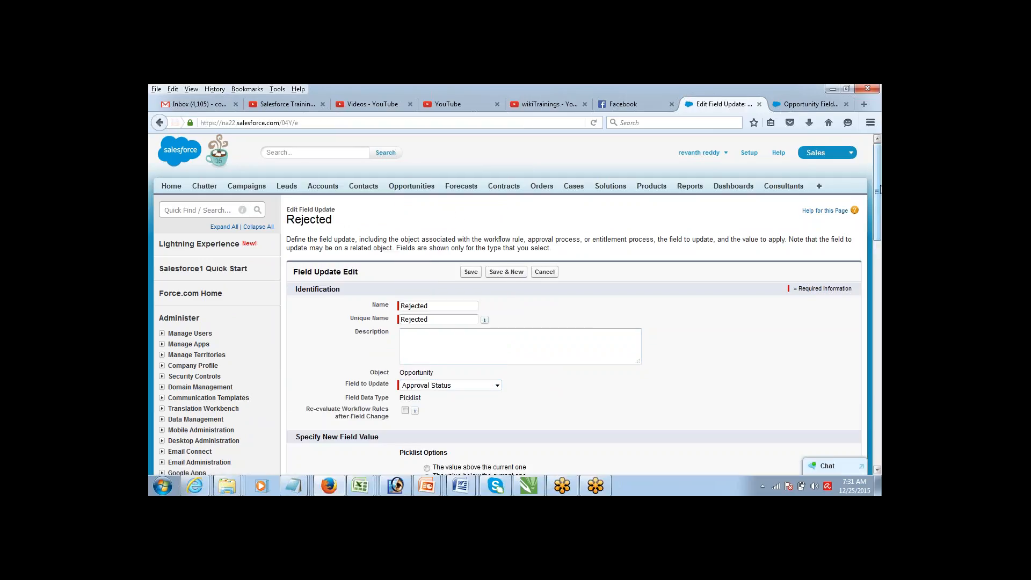
Set the Rejected field update's specific value to Rejected and save it.
scroll(691, 276, down, 6)
click(517, 300)
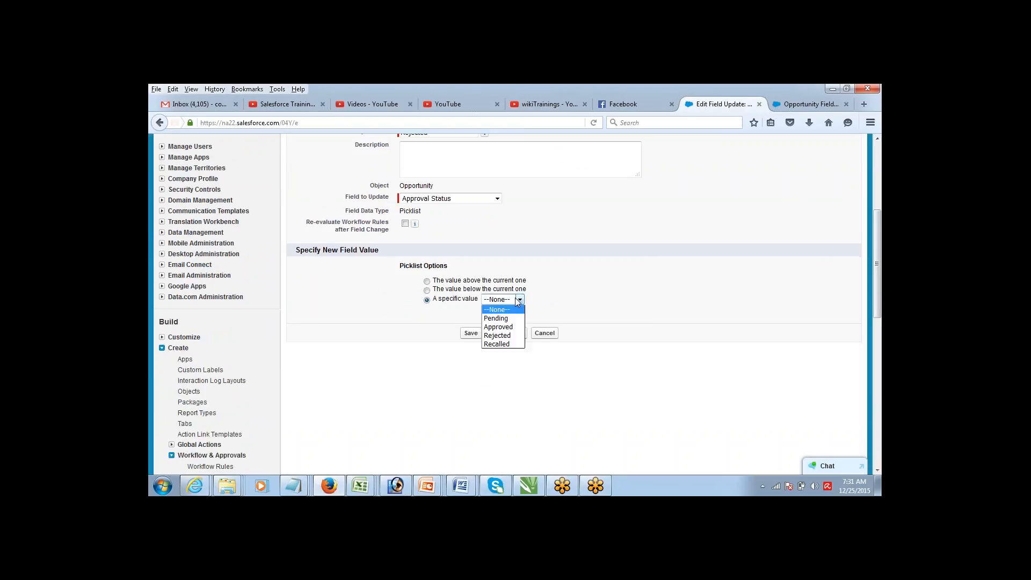
click(508, 336)
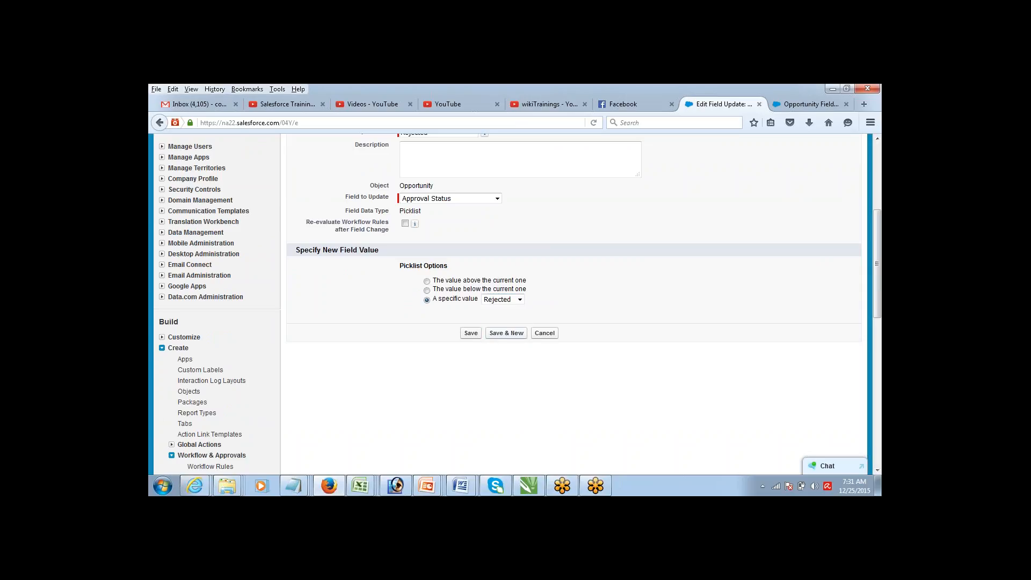
click(470, 333)
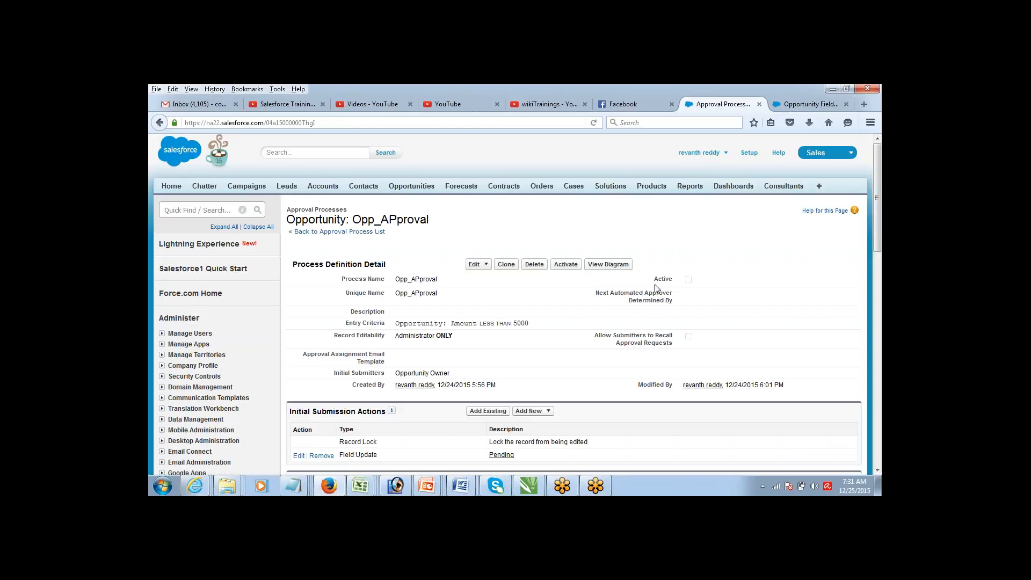
Add a field update named Recalled to the Recall Actions, with Approval Status as the field to update.
scroll(865, 234, down, 2)
scroll(865, 237, down, 5)
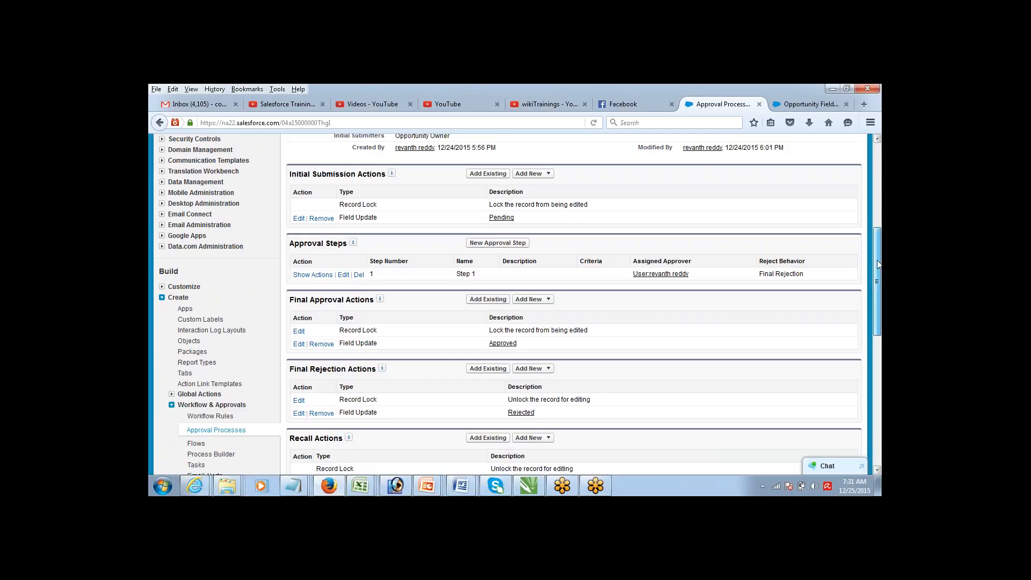
drag(880, 253, 875, 270)
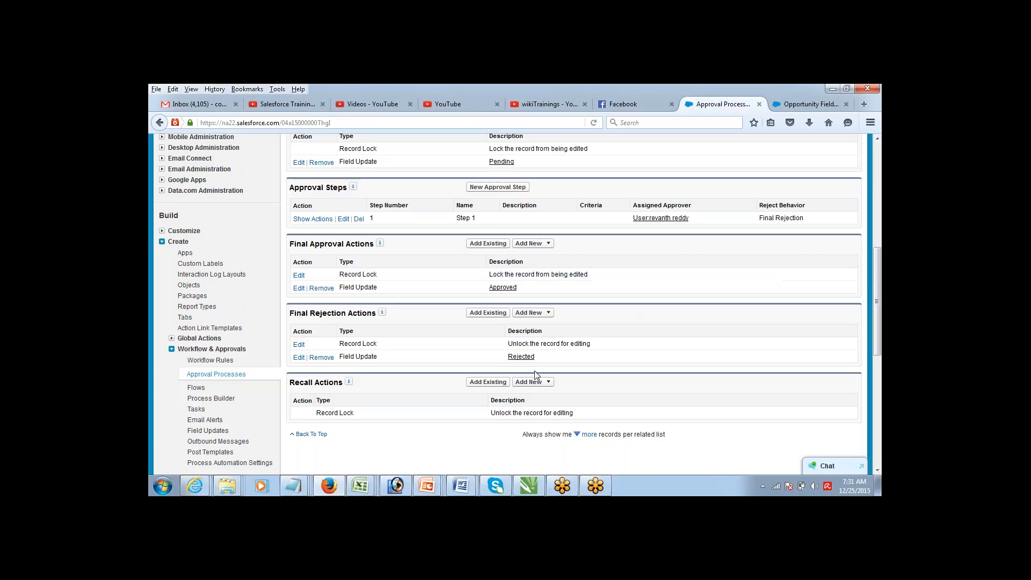
click(540, 386)
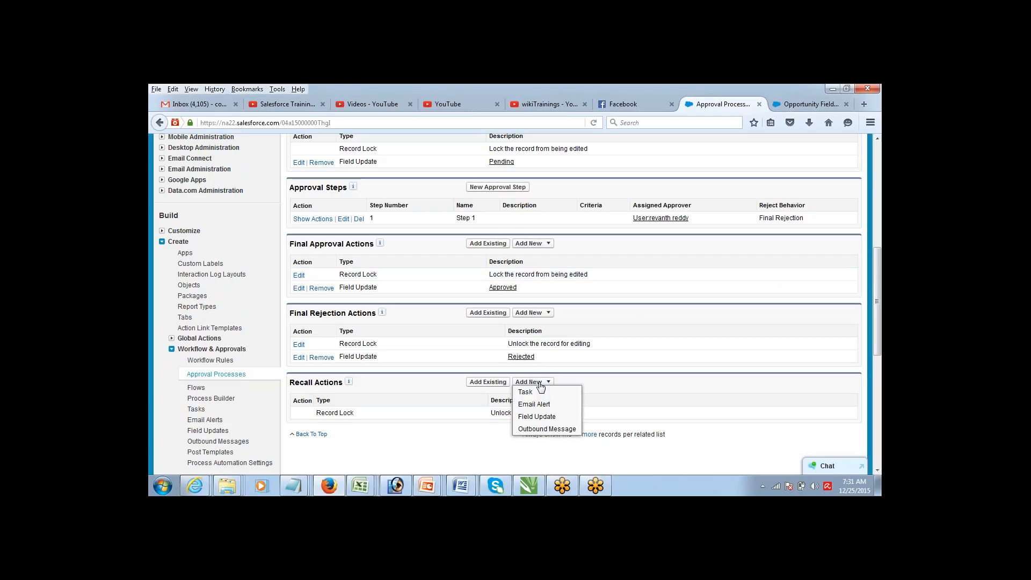
click(539, 416)
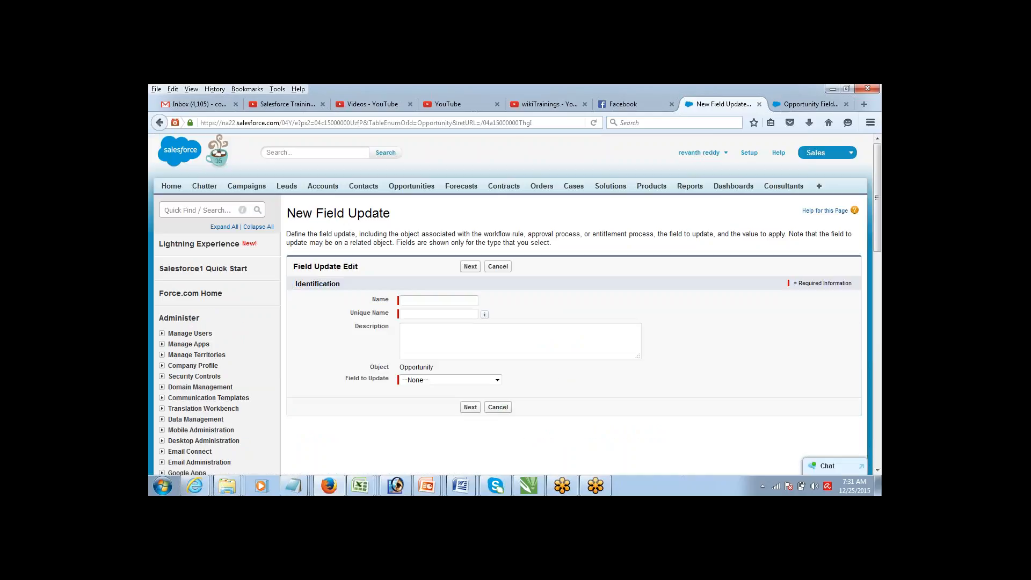
click(452, 304)
text(Recalled)
key(Tab)
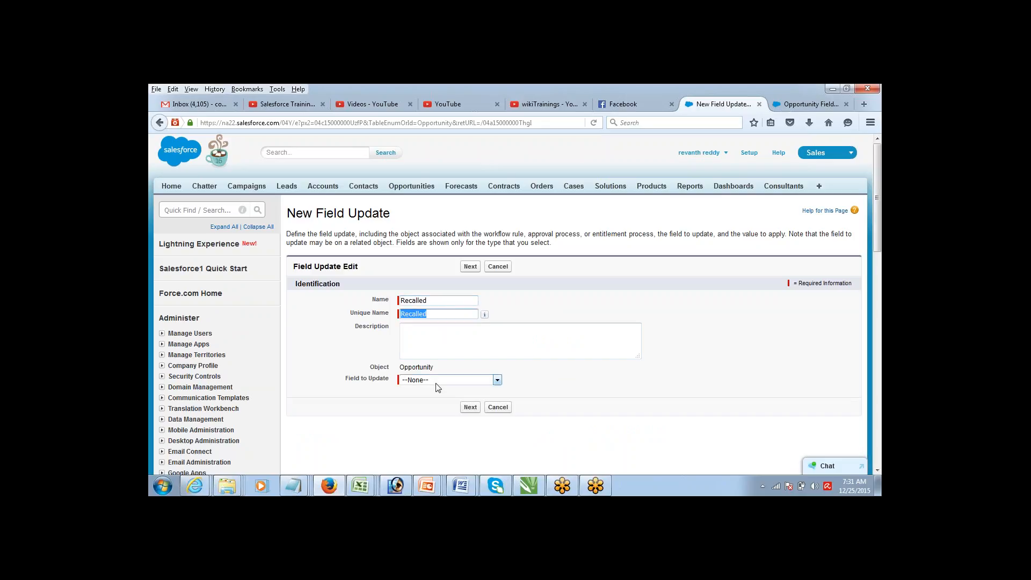
click(437, 381)
click(448, 327)
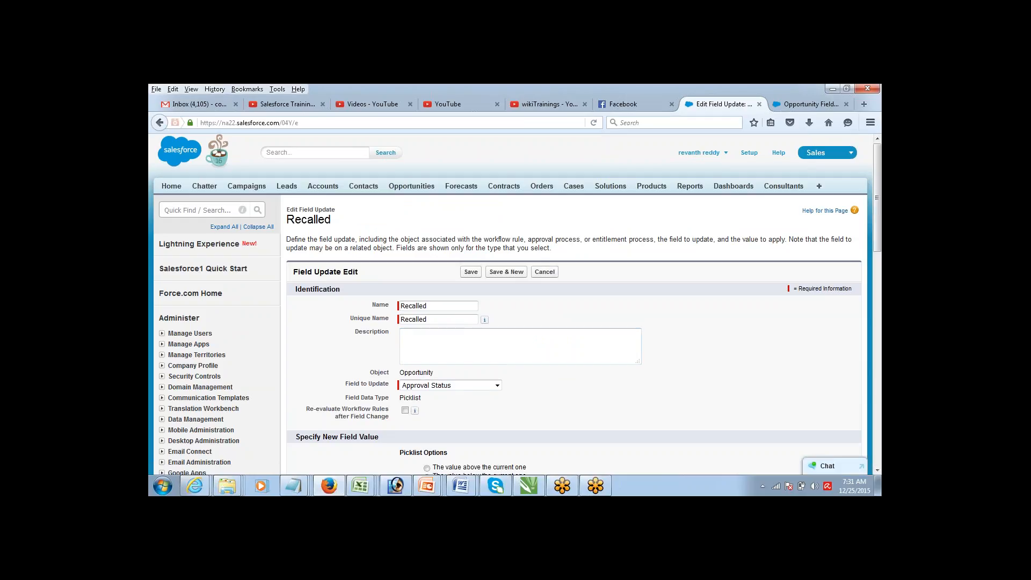
Set the Recalled field update's specific value to Recalled and save it.
scroll(869, 256, down, 3)
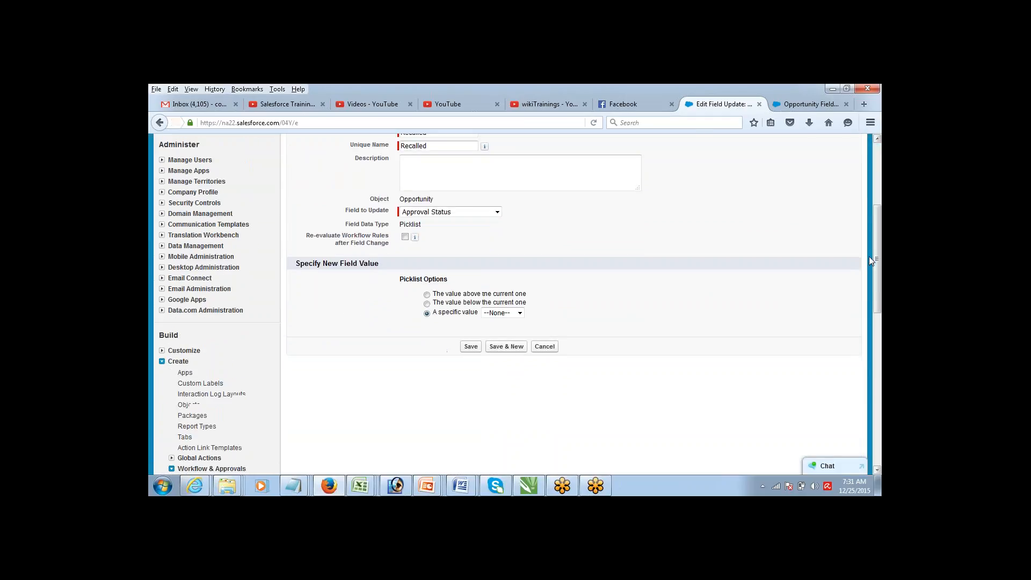
click(519, 313)
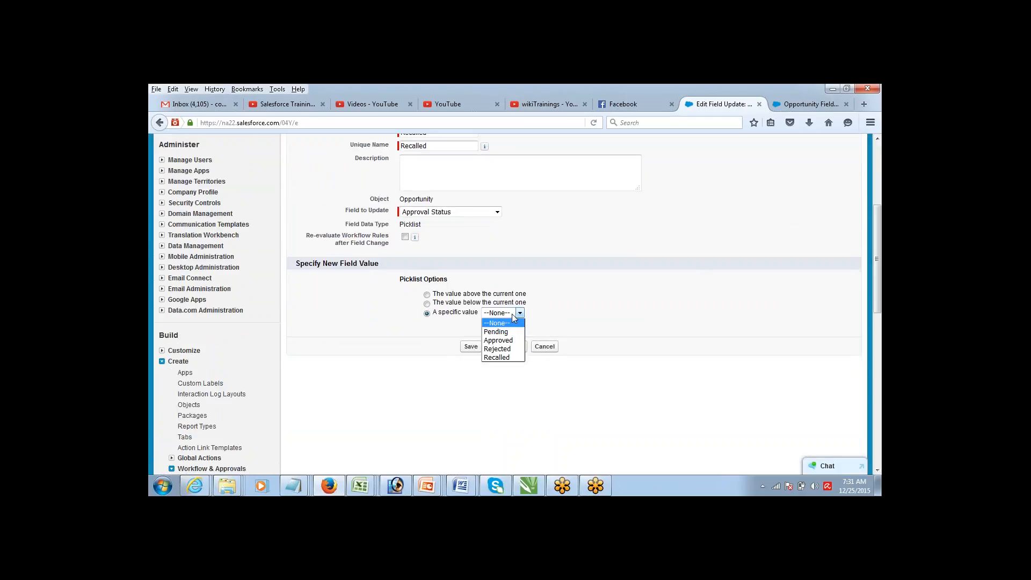
click(505, 359)
click(471, 347)
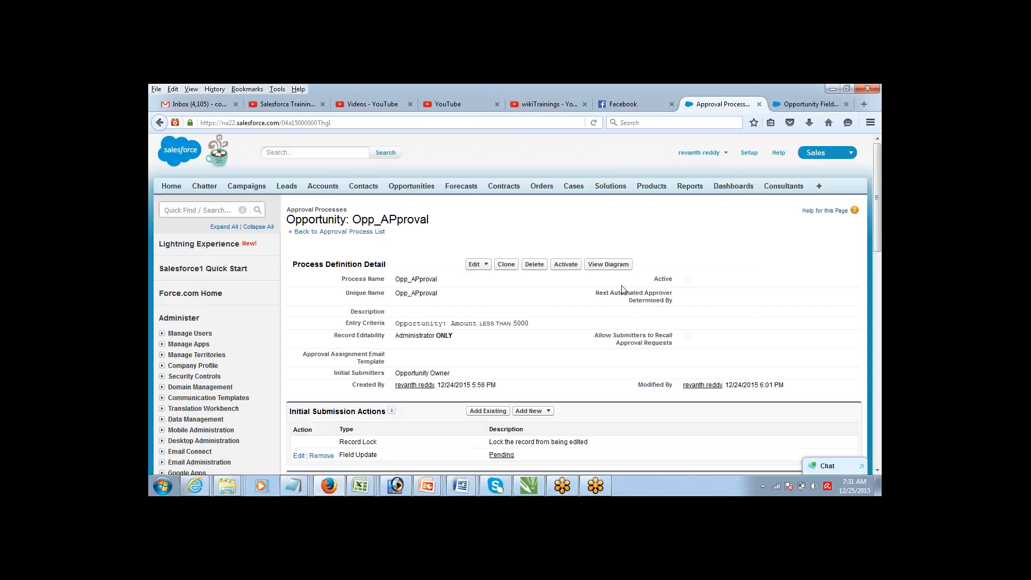
Review the Opp_APproval process definition, its approval step, and its submission, final approval, final rejection and recall actions.
scroll(864, 284, down, 5)
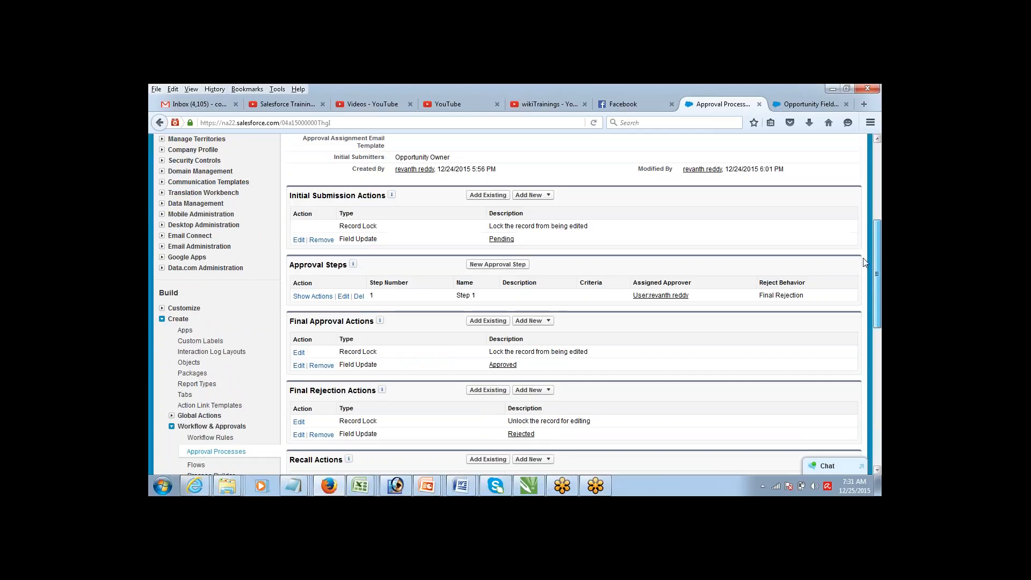
scroll(864, 284, up, 5)
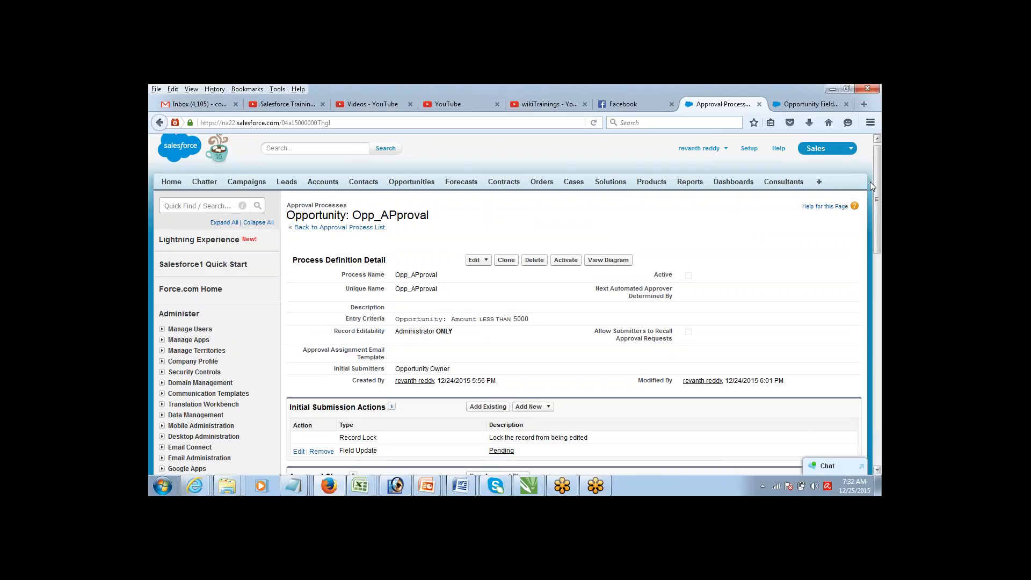
drag(876, 183, 881, 264)
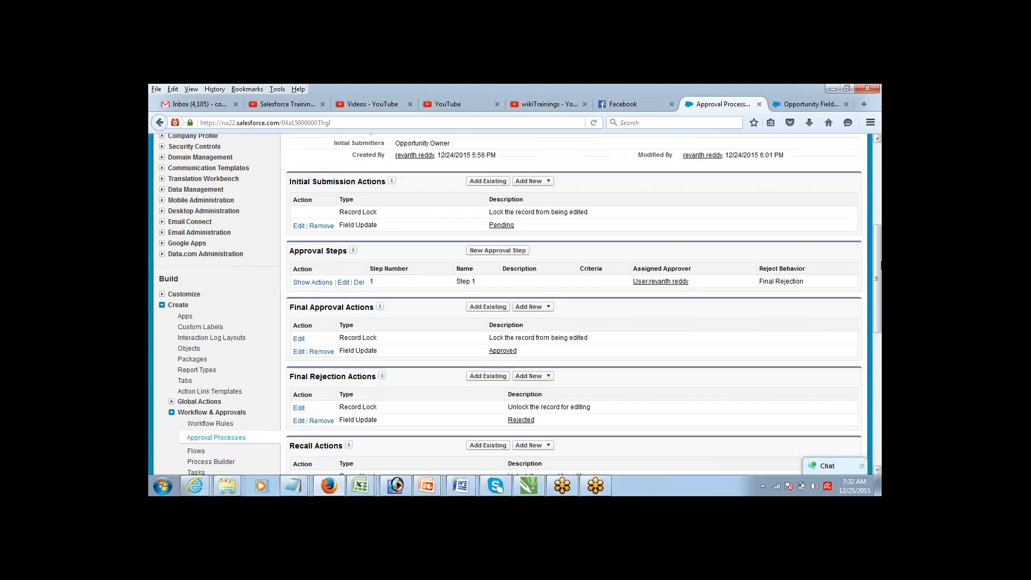
scroll(865, 307, down, 4)
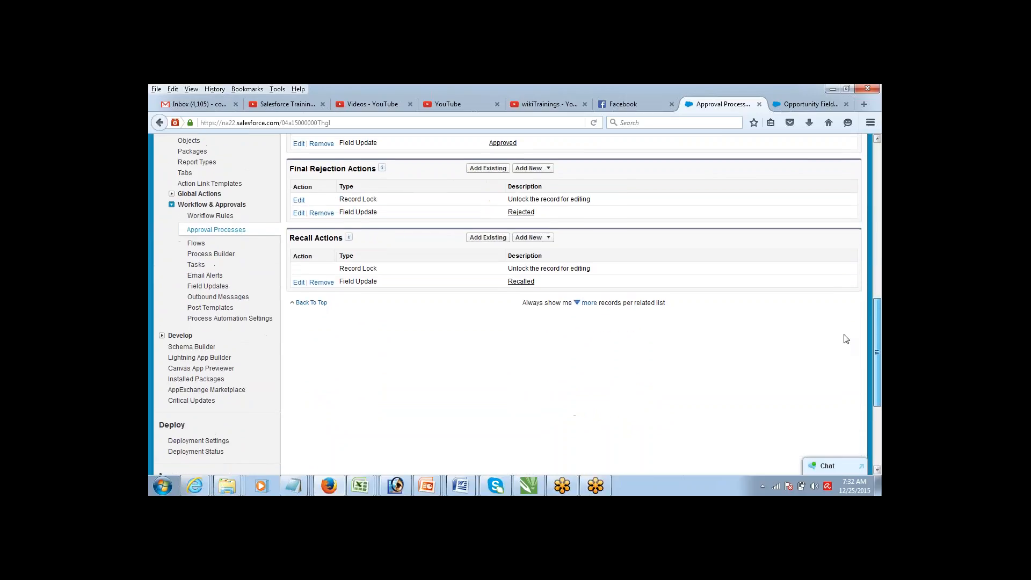
scroll(859, 301, up, 6)
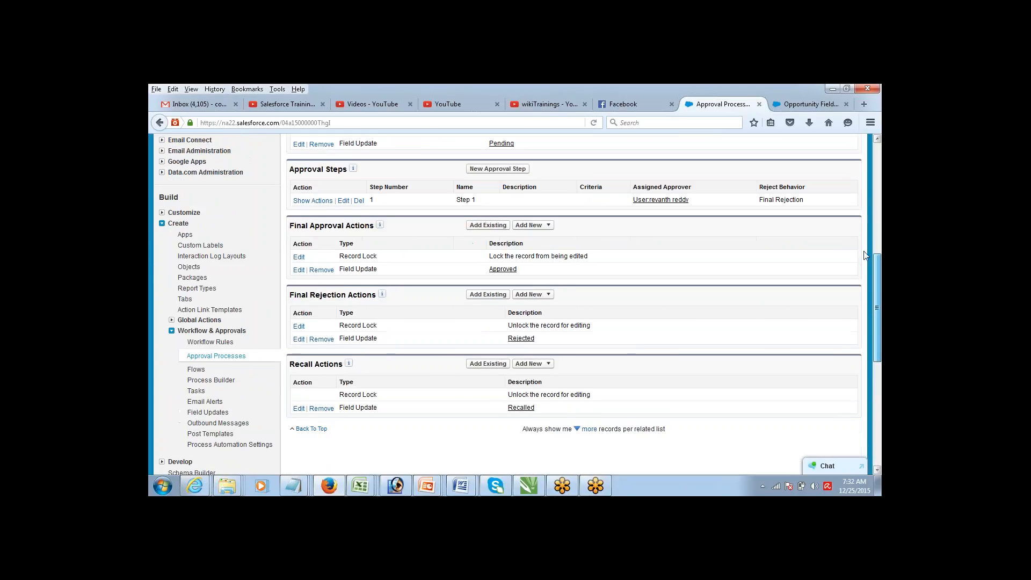
scroll(870, 231, up, 2)
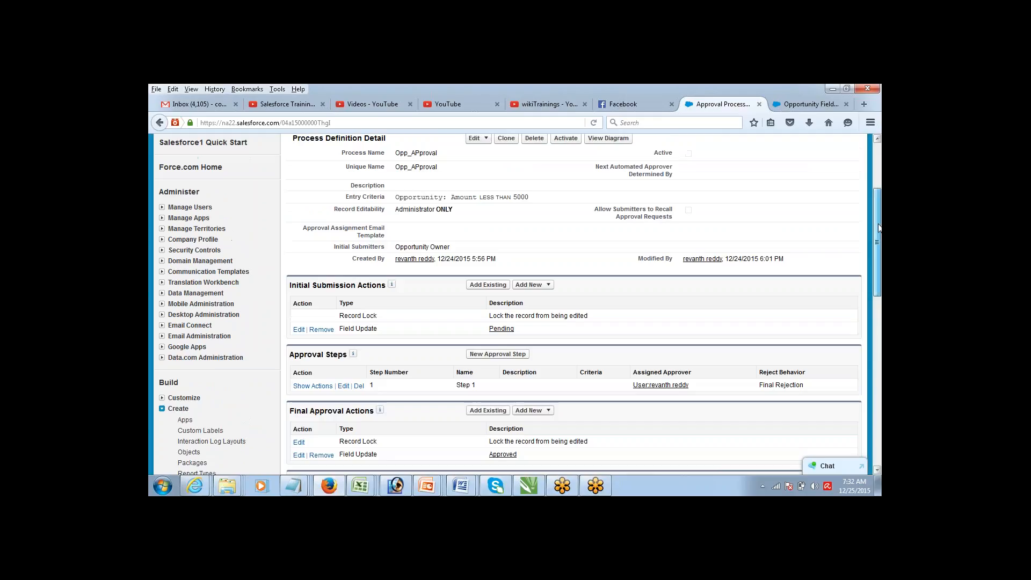
scroll(880, 200, up, 1)
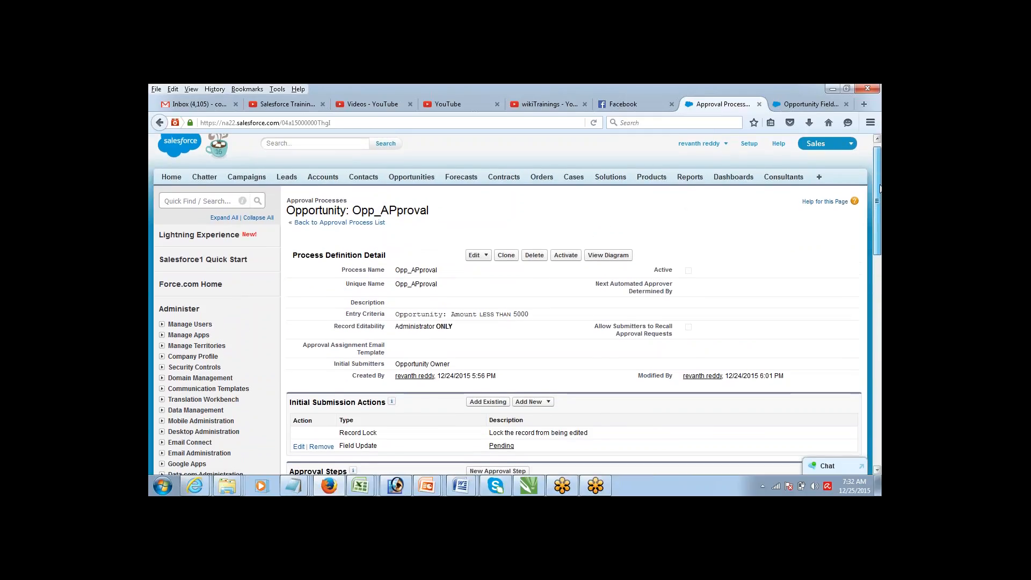
drag(879, 188, 880, 201)
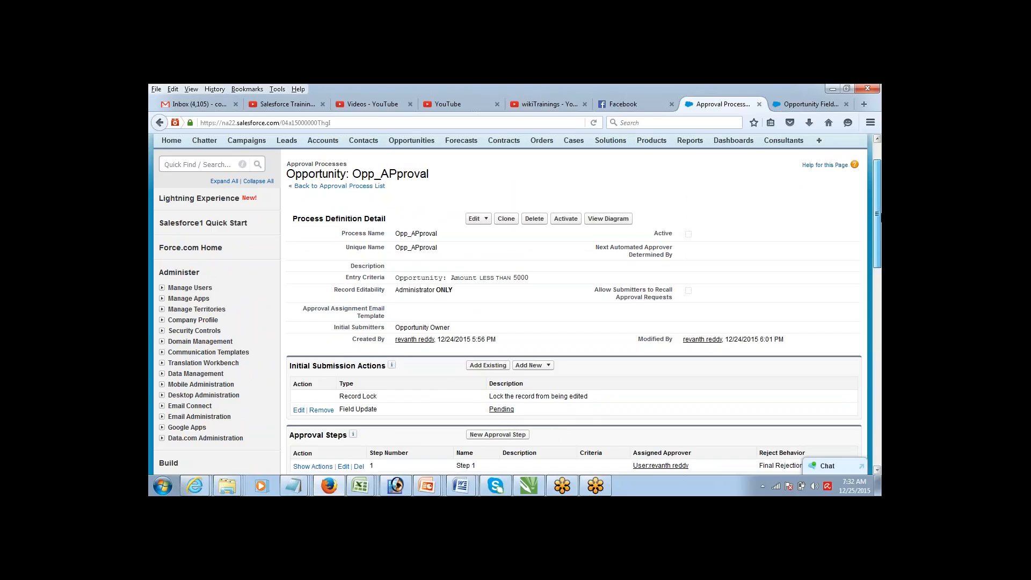
drag(880, 215, 880, 259)
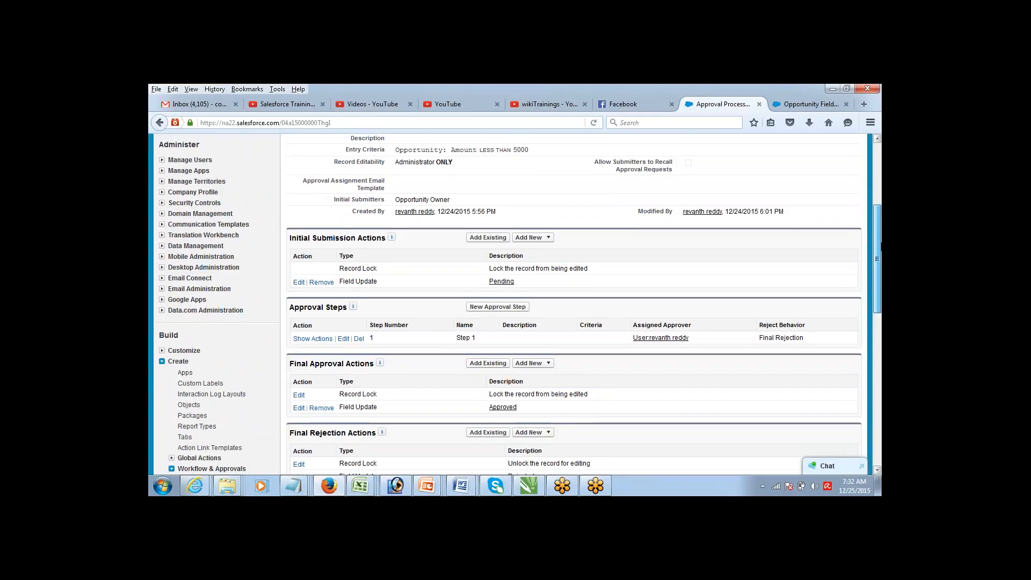
Look over the approval process page again, from its entry criteria through the recall actions, before activation.
scroll(866, 295, down, 3)
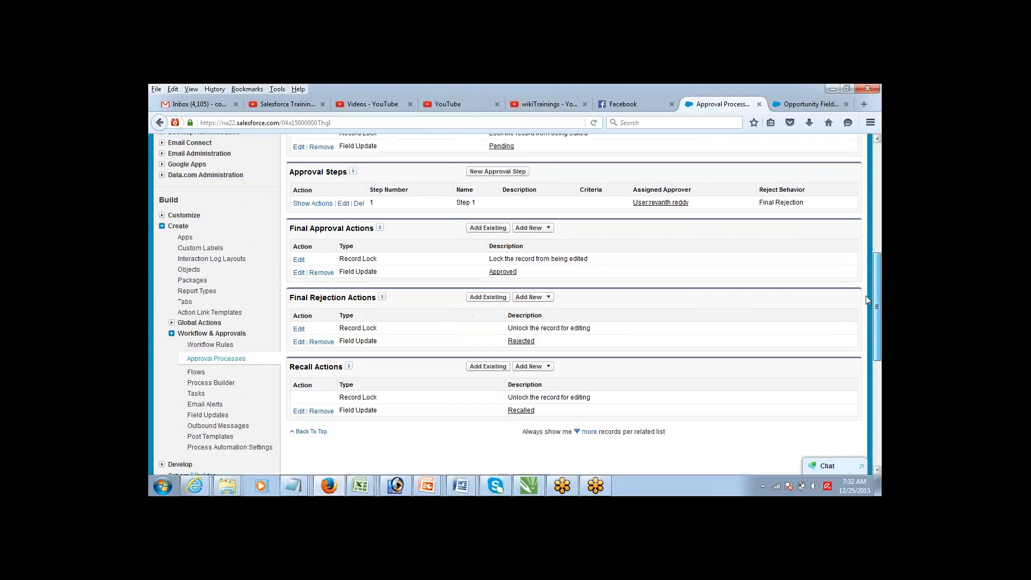
scroll(853, 315, up, 3)
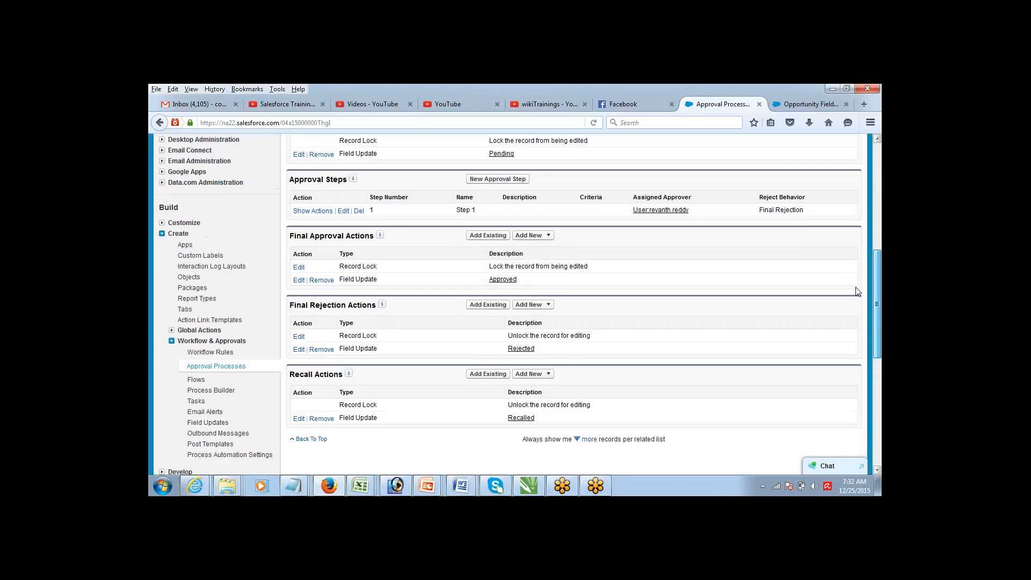
scroll(868, 239, up, 1)
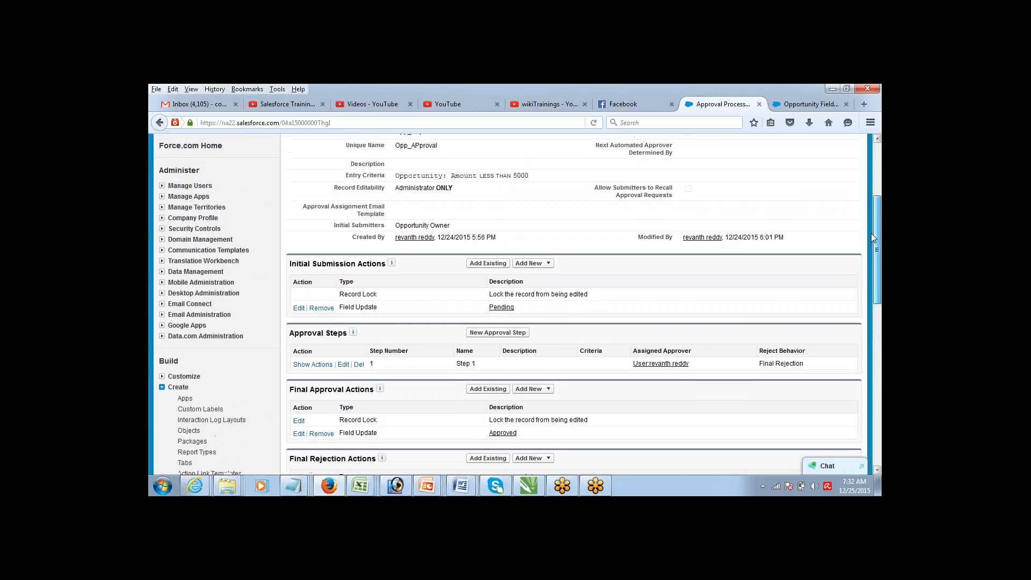
scroll(872, 234, down, 2)
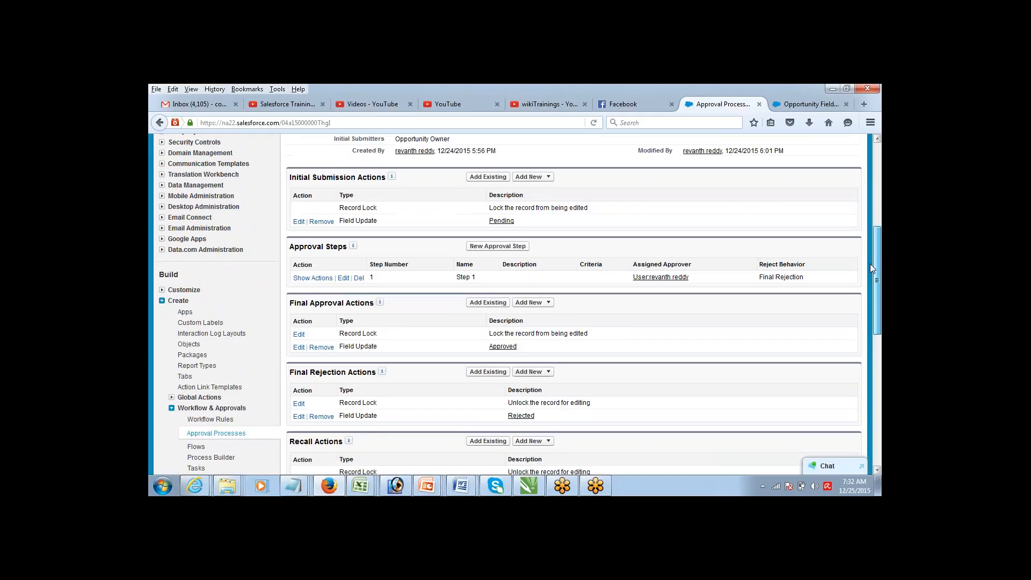
scroll(870, 269, down, 5)
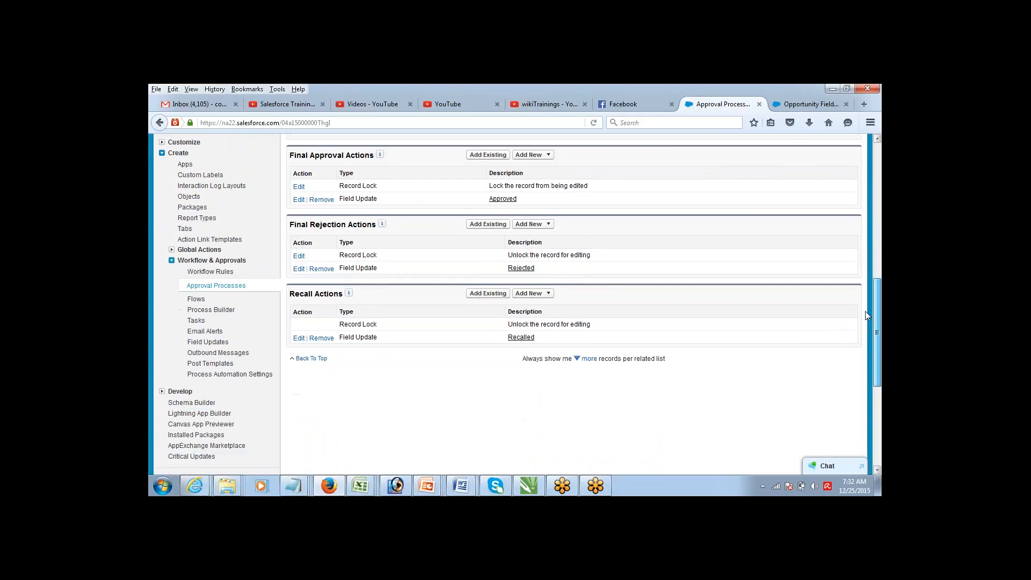
scroll(866, 311, up, 3)
scroll(868, 240, up, 5)
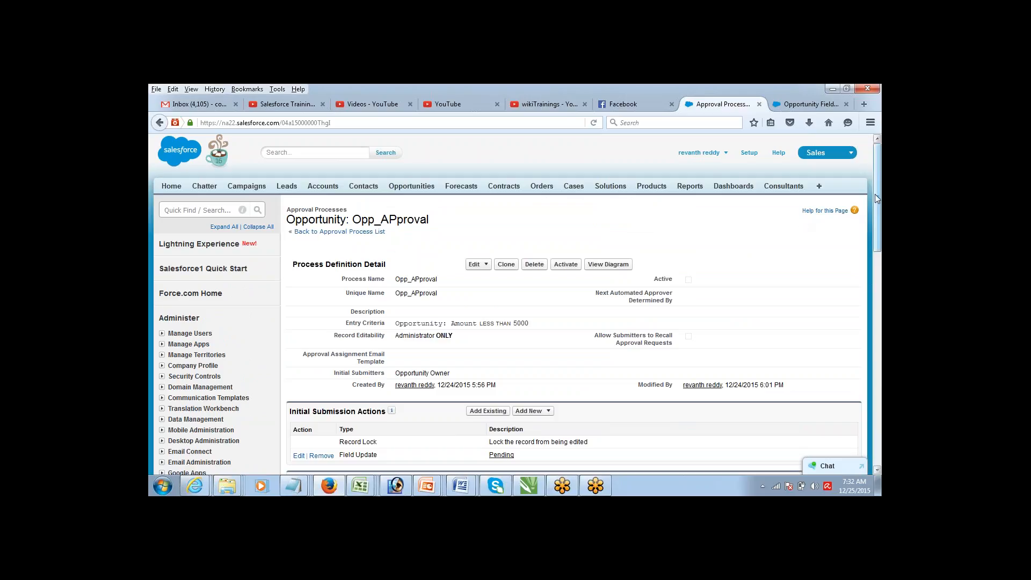
scroll(875, 193, down, 1)
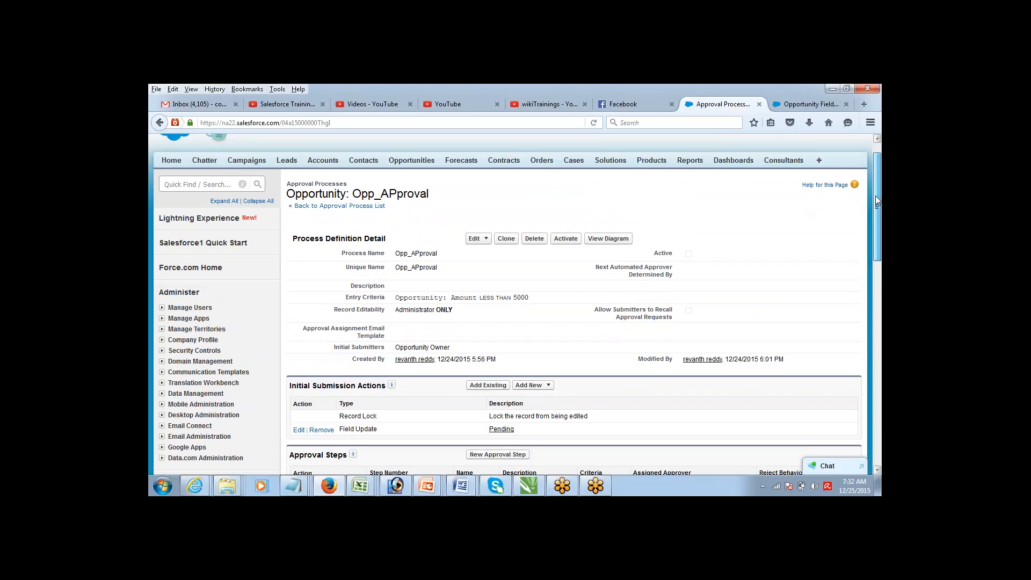
scroll(876, 226, down, 4)
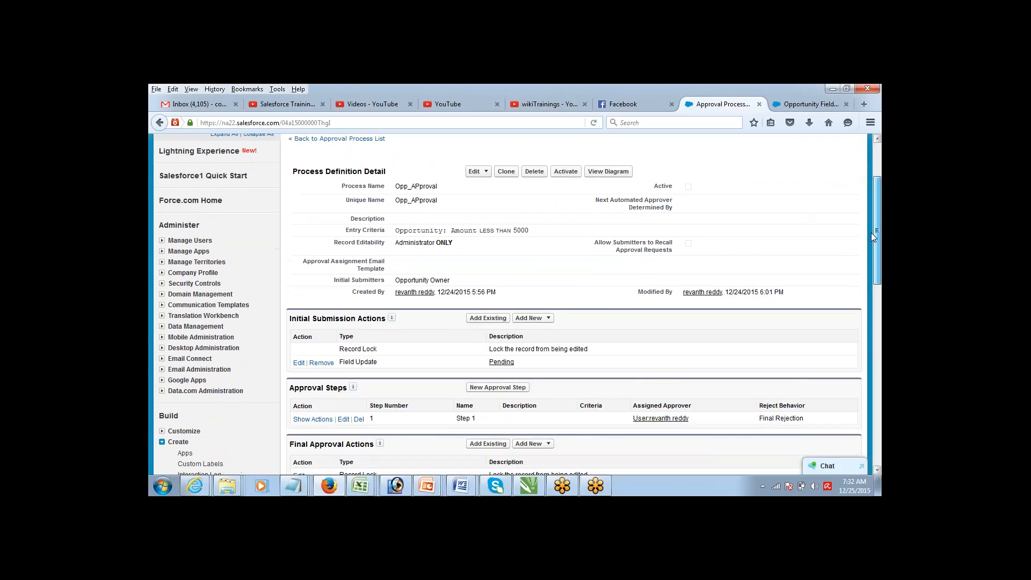
mouse_move(874, 226)
mouse_down()
mouse_move(865, 250)
mouse_move(872, 210)
mouse_up()
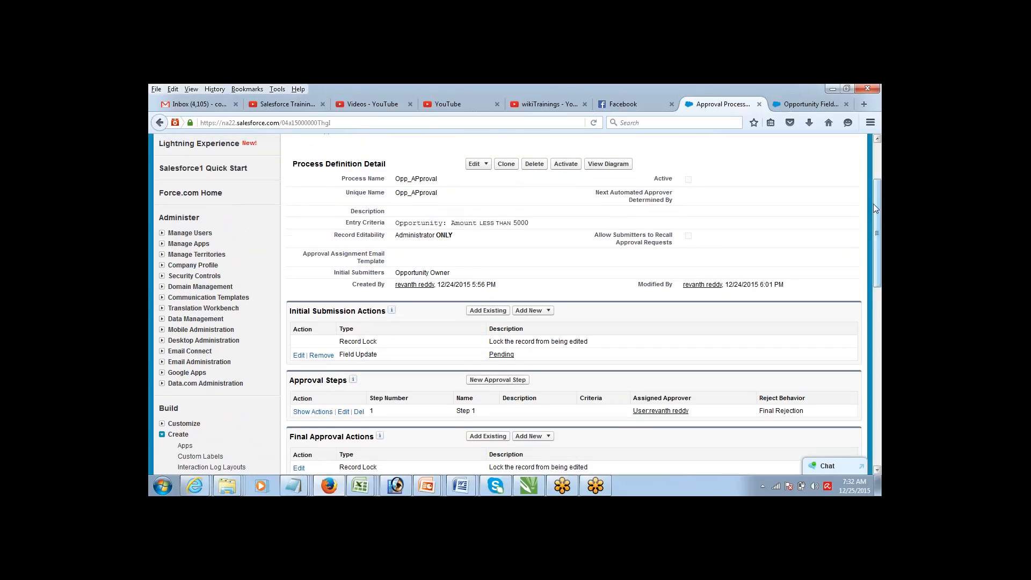
drag(879, 214, 875, 180)
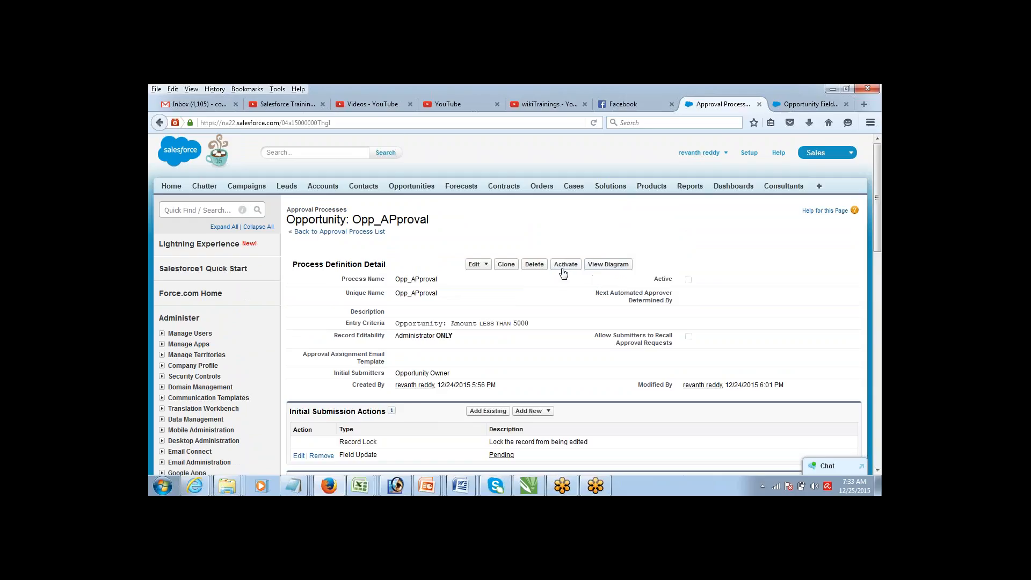
Open the diagram of the Opp_APproval process and allow Adobe Flash to run for this visit only.
click(601, 269)
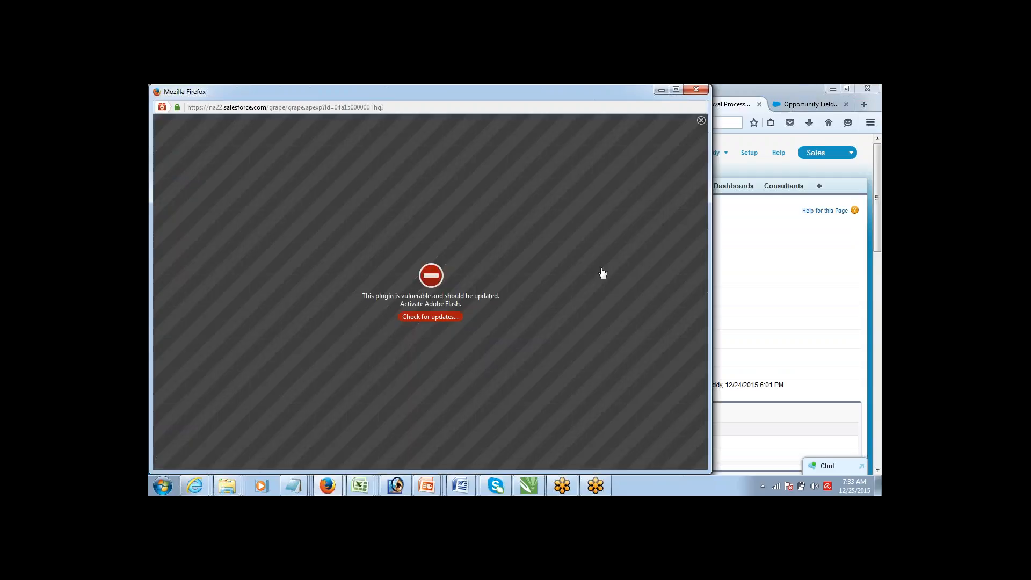
click(429, 305)
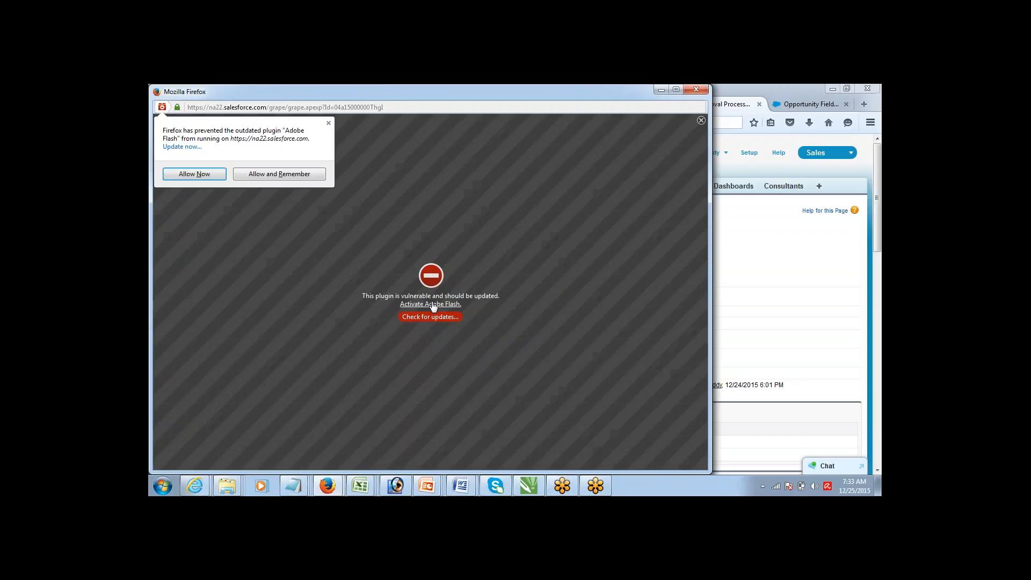
click(194, 174)
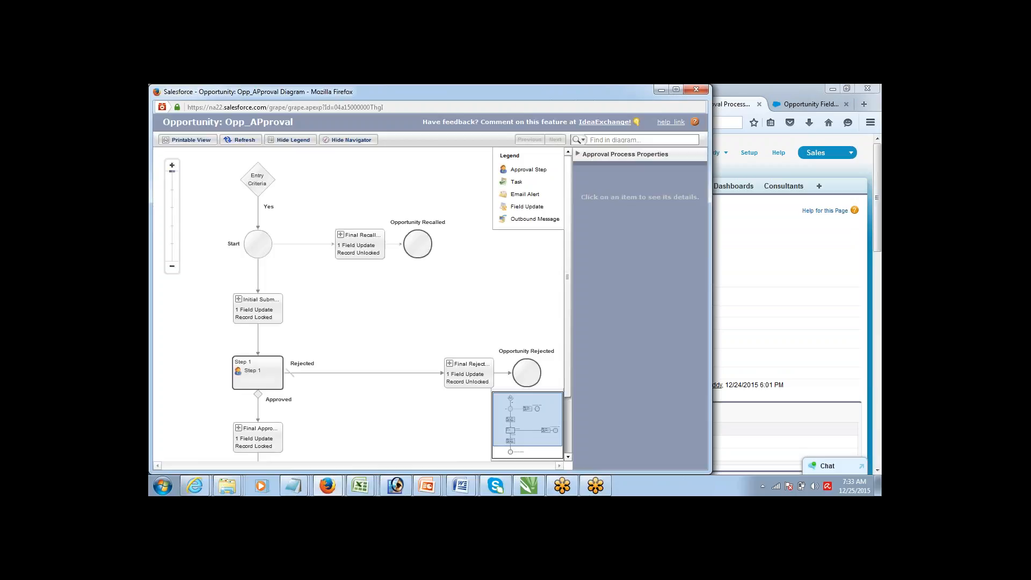
Inspect the diagram's entry criteria, initial submission actions and final recall actions.
click(253, 183)
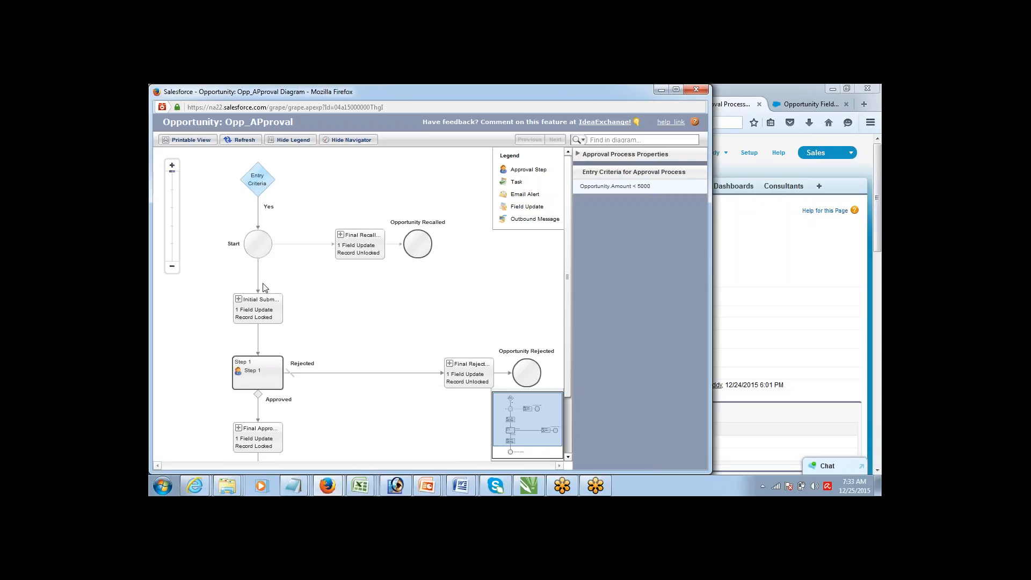
click(260, 307)
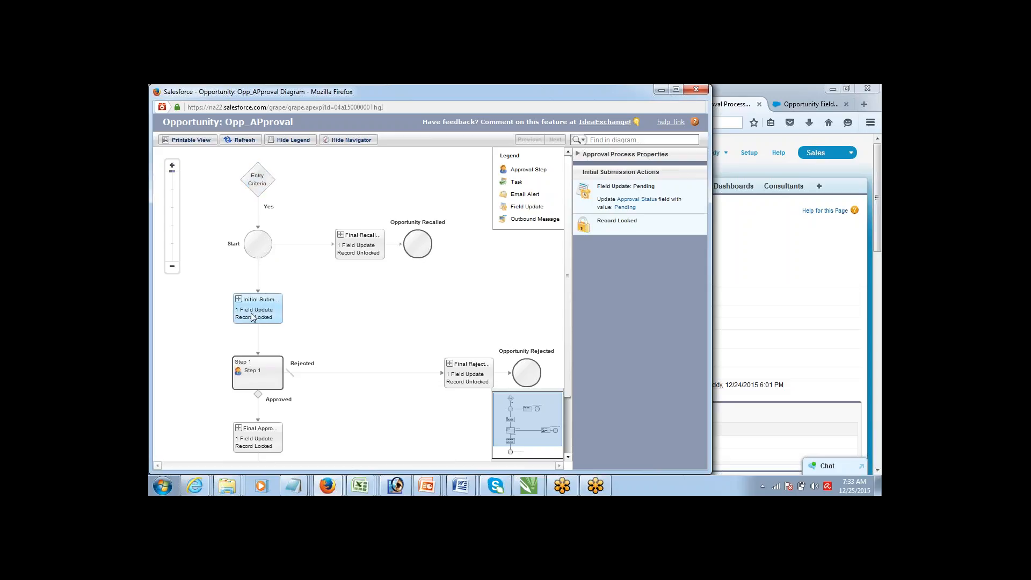
click(344, 252)
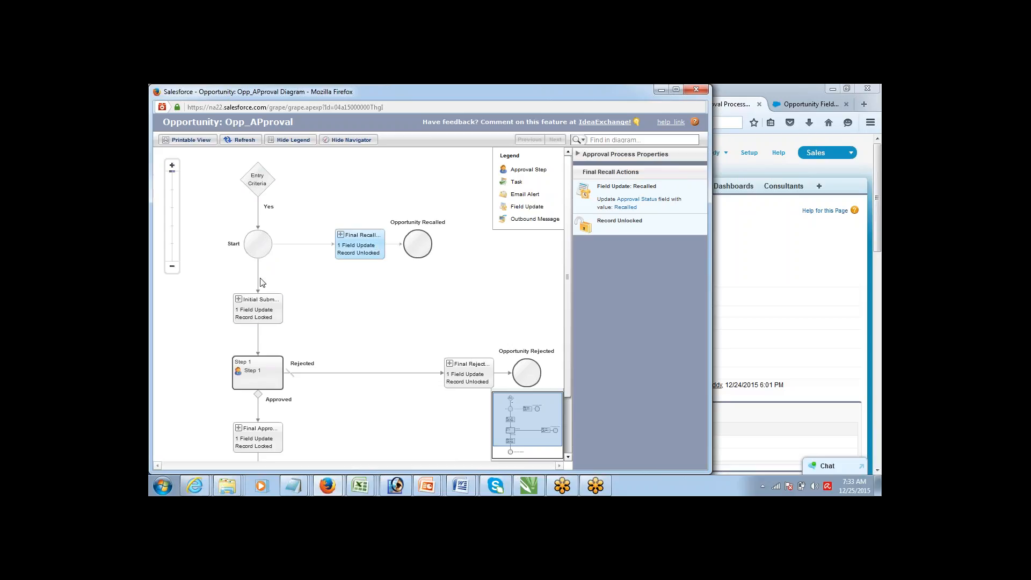
click(258, 302)
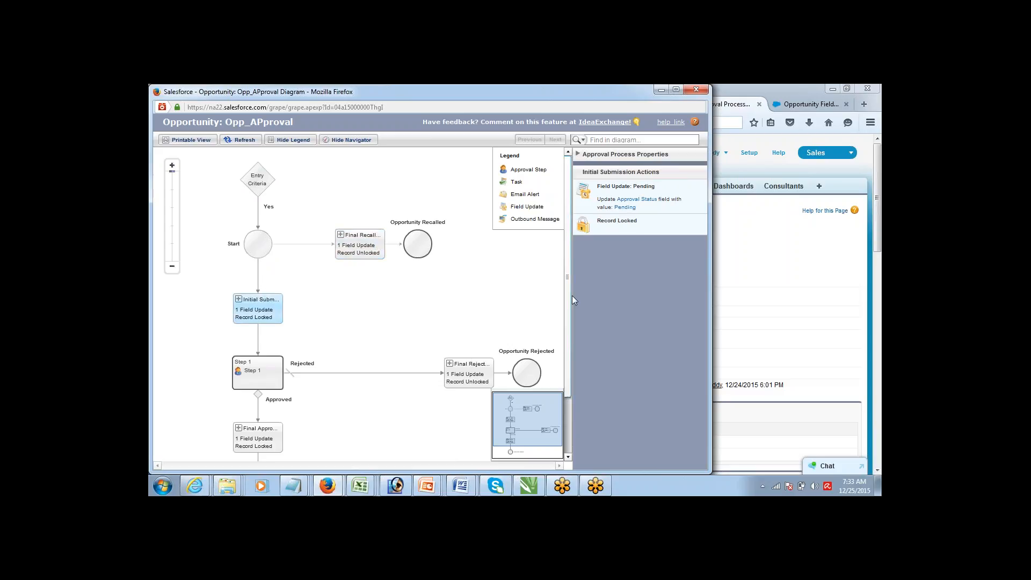
drag(571, 288, 573, 372)
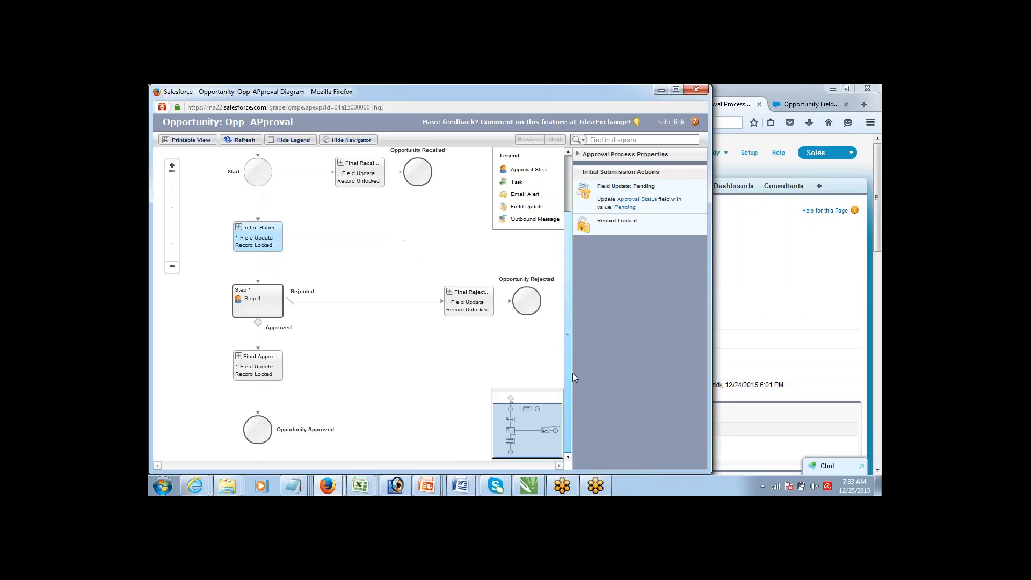
Inspect Step 1 in the diagram together with its final approval and final rejection actions.
click(259, 293)
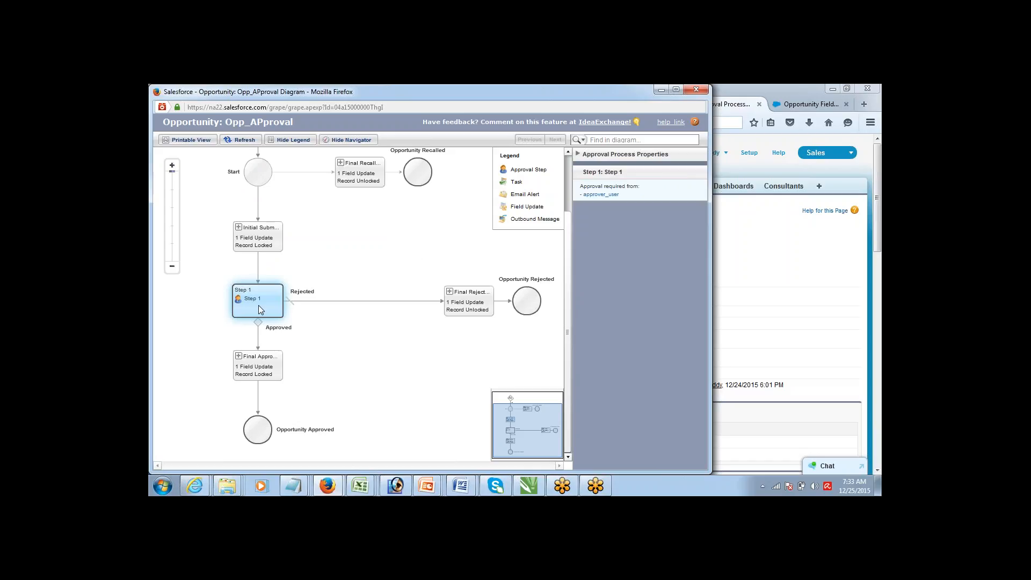
click(258, 365)
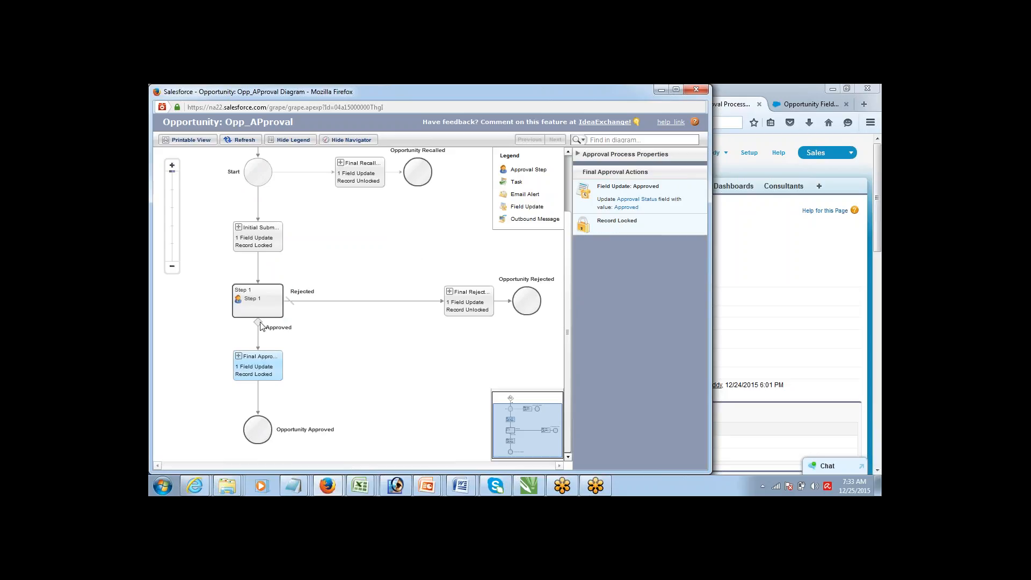
click(264, 302)
click(465, 306)
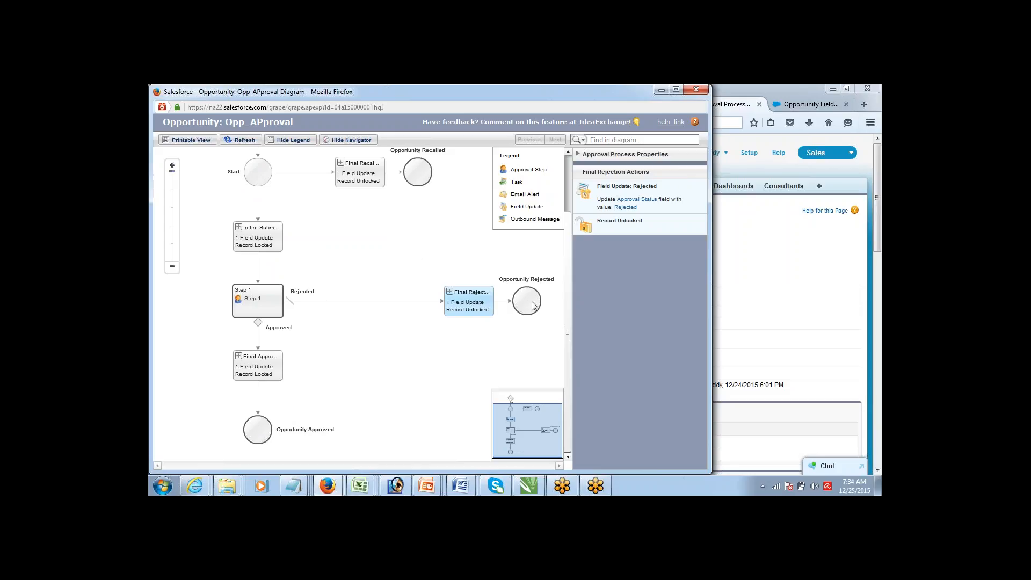
Retrace the diagram's flow from initial submission through the recall, approval and rejection branches, and close the diagram window.
click(256, 236)
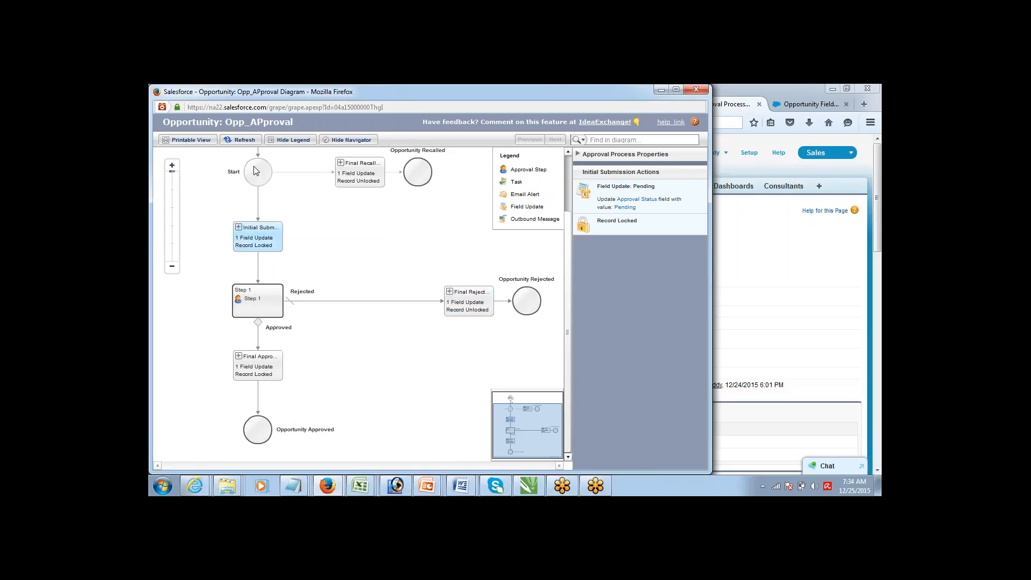
click(370, 168)
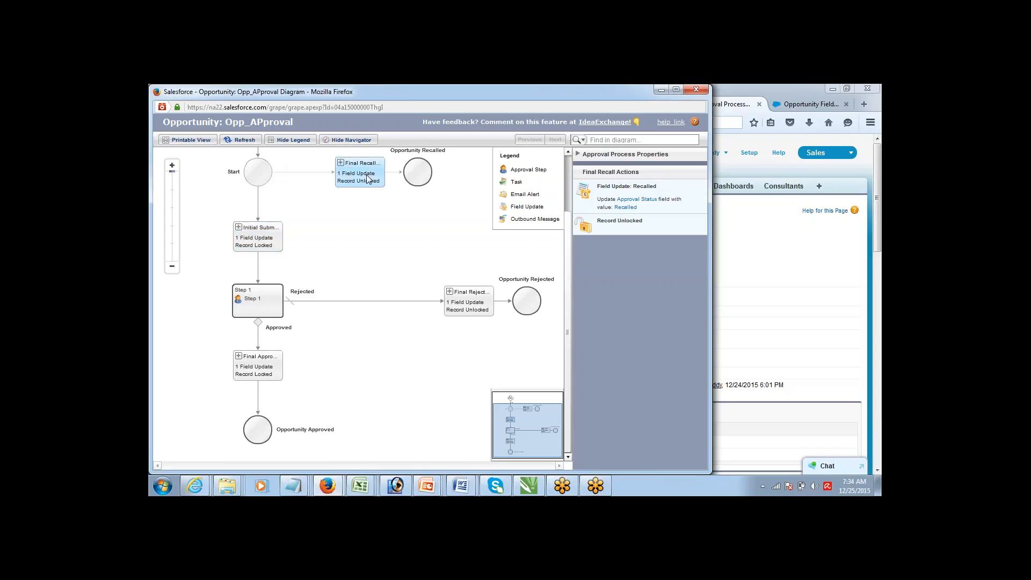
click(258, 312)
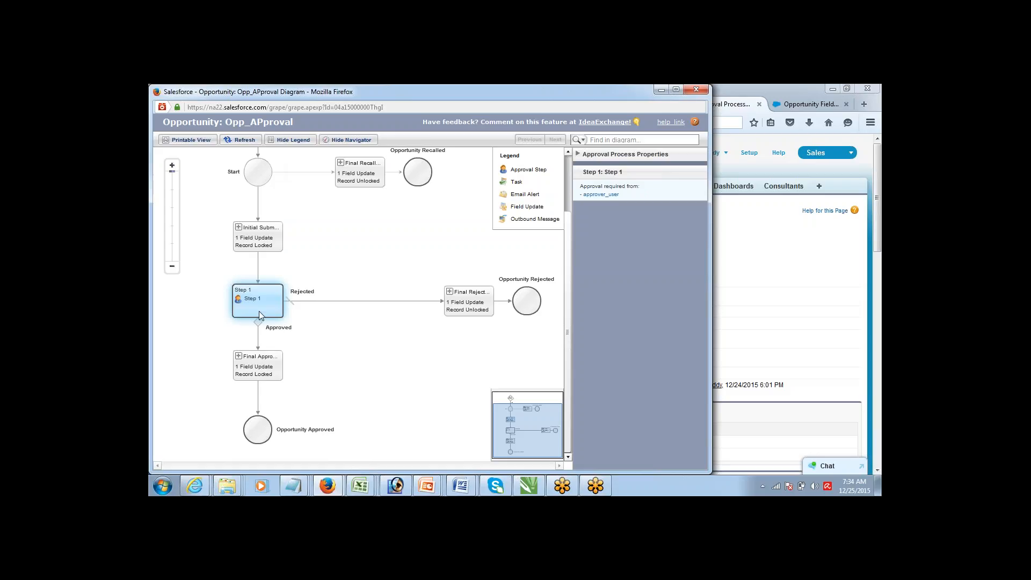
click(247, 359)
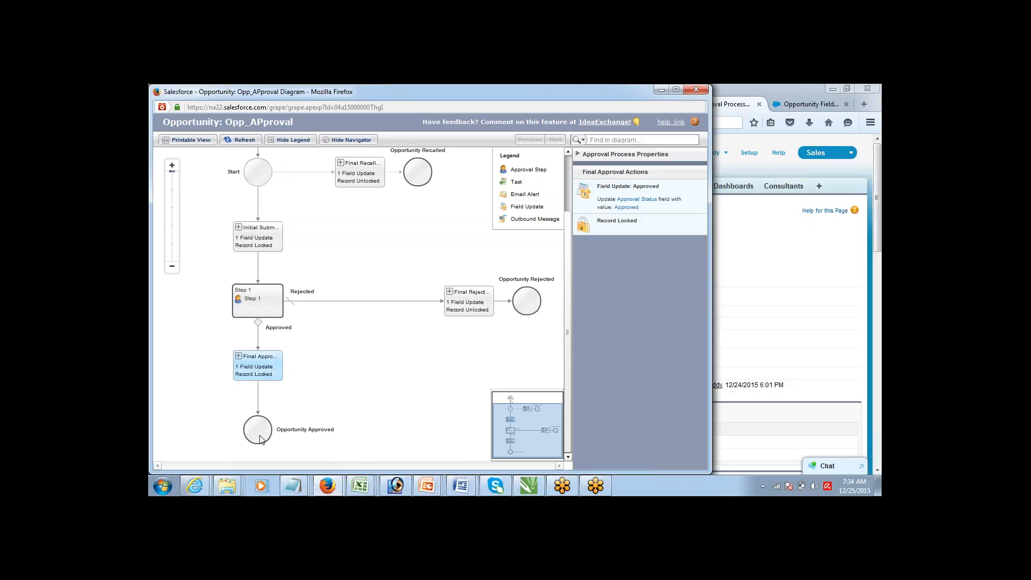
click(270, 308)
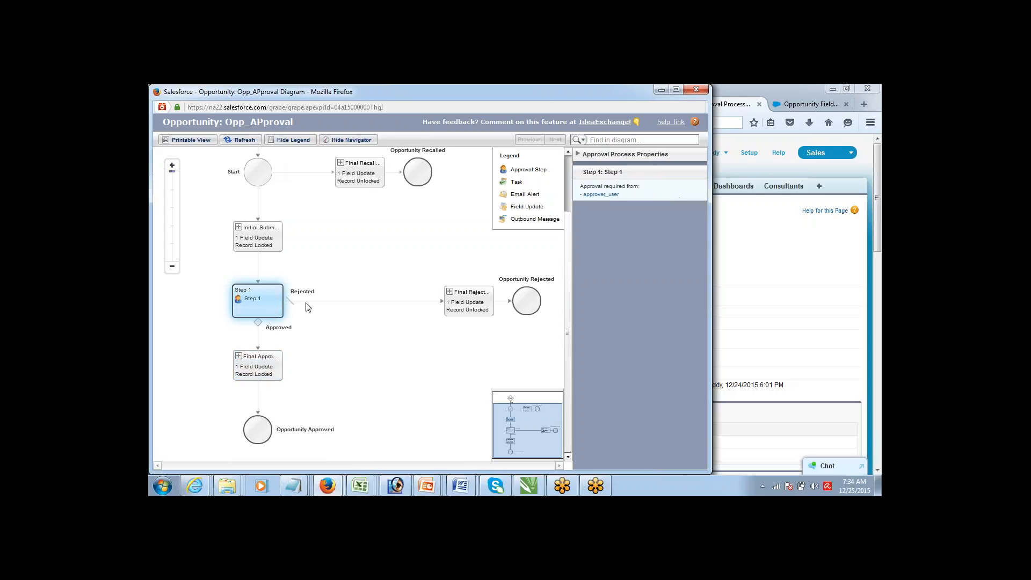
click(457, 304)
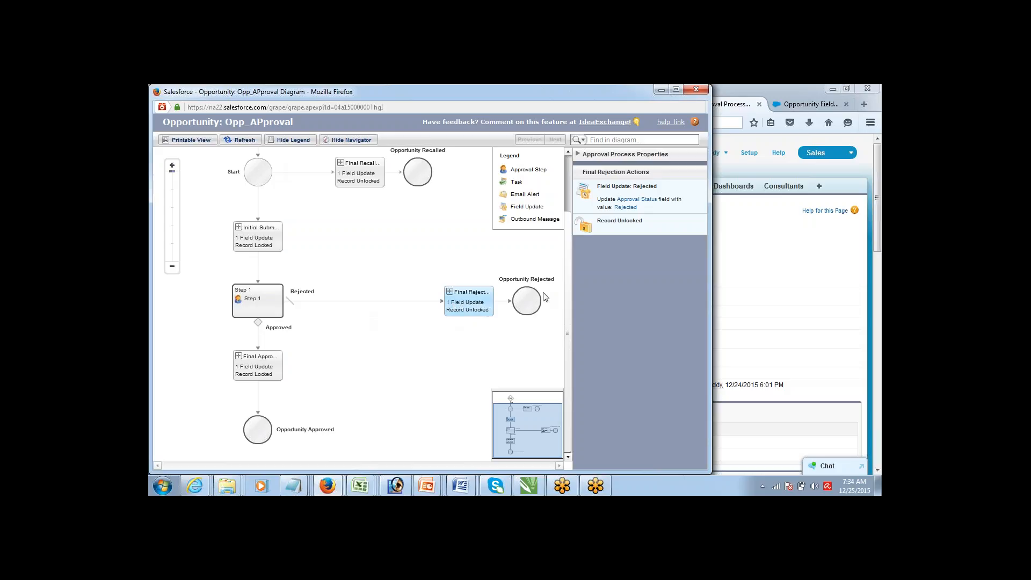
click(695, 90)
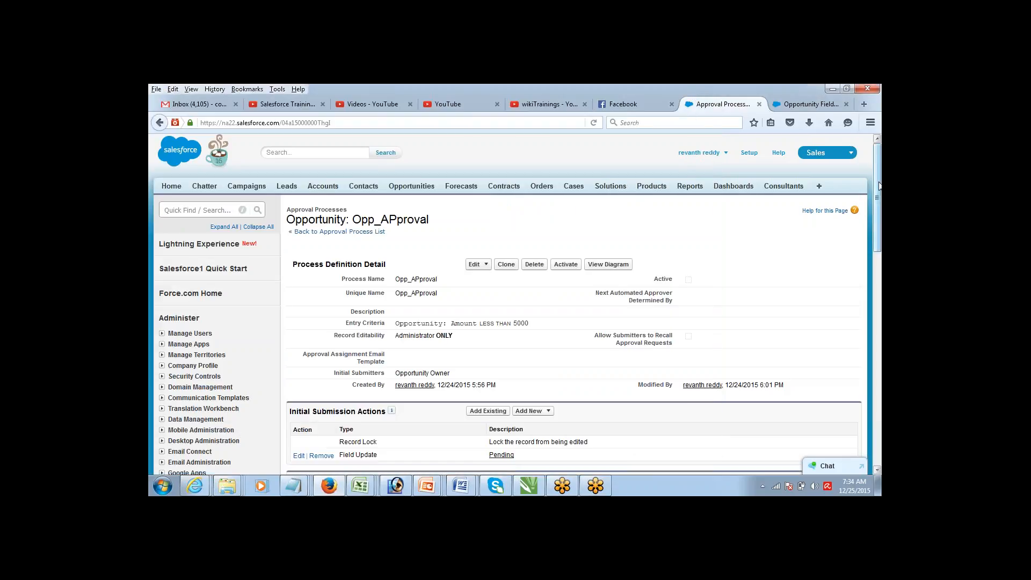
Activate the Opp_APproval approval process and accept the restriction on changing its approval steps.
drag(879, 185, 764, 146)
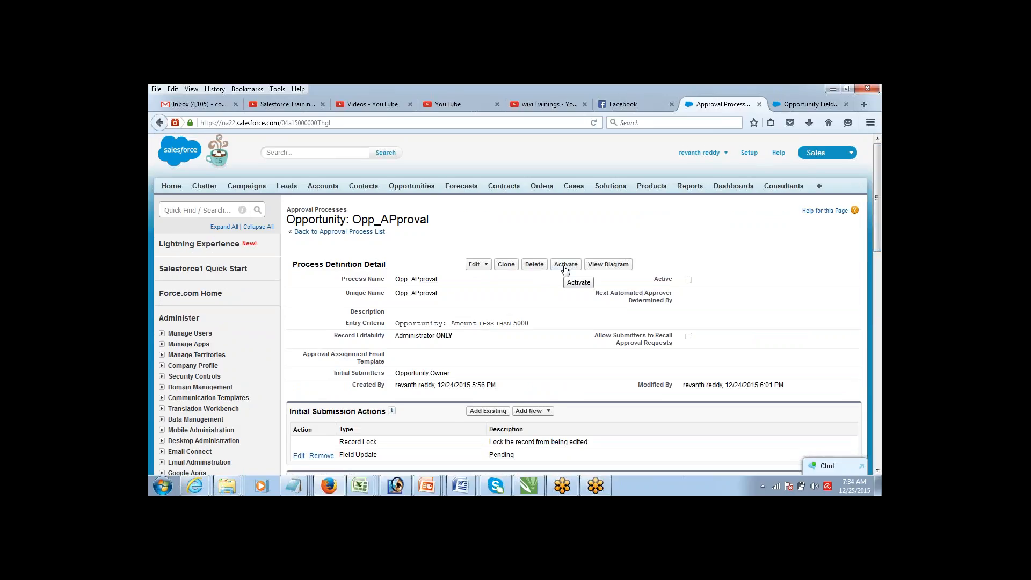
click(565, 266)
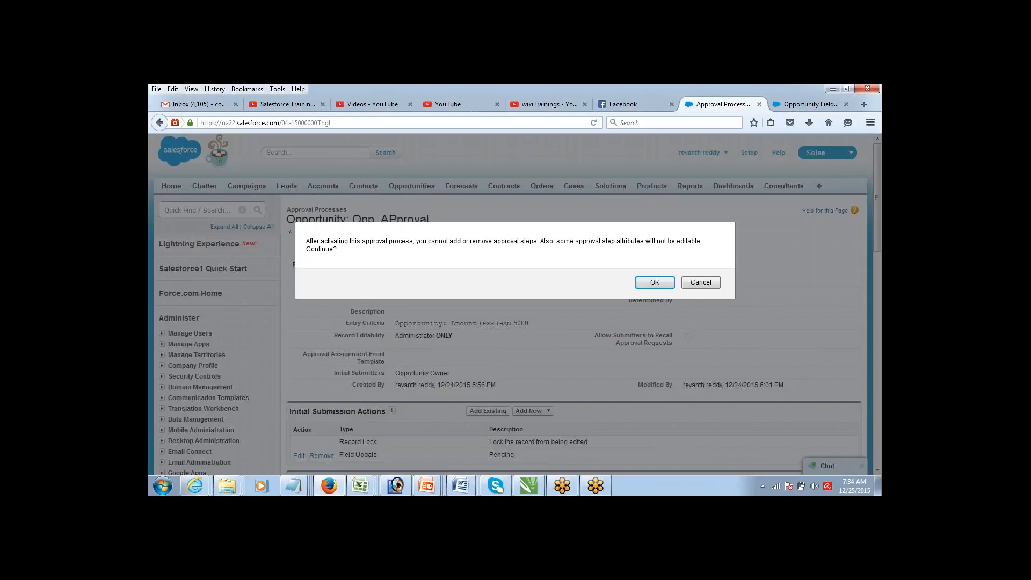
click(652, 282)
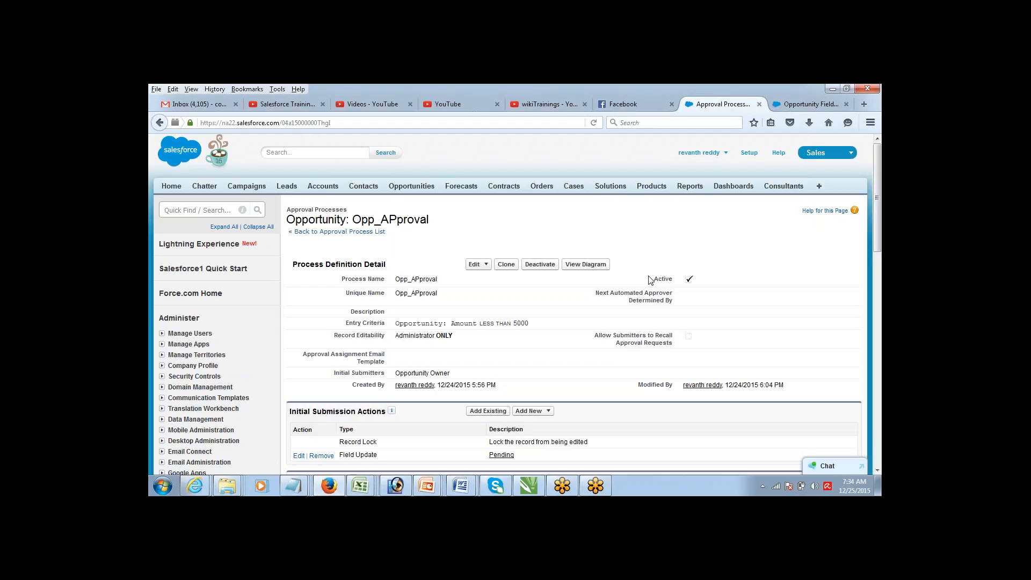
Start a new opportunity named Approval Record with an amount of 3000 and a close date of 12/25/2015.
click(406, 191)
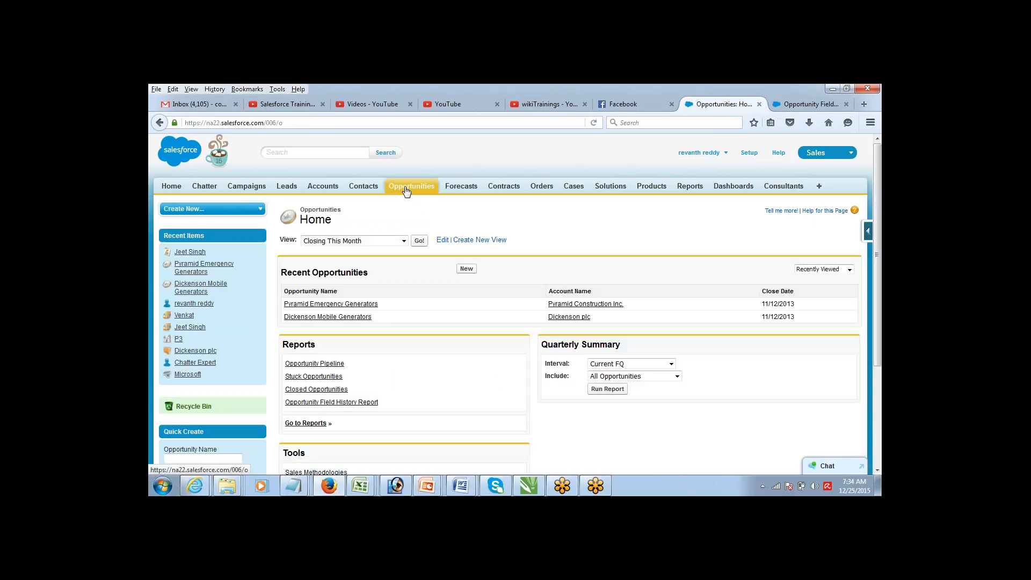
click(465, 271)
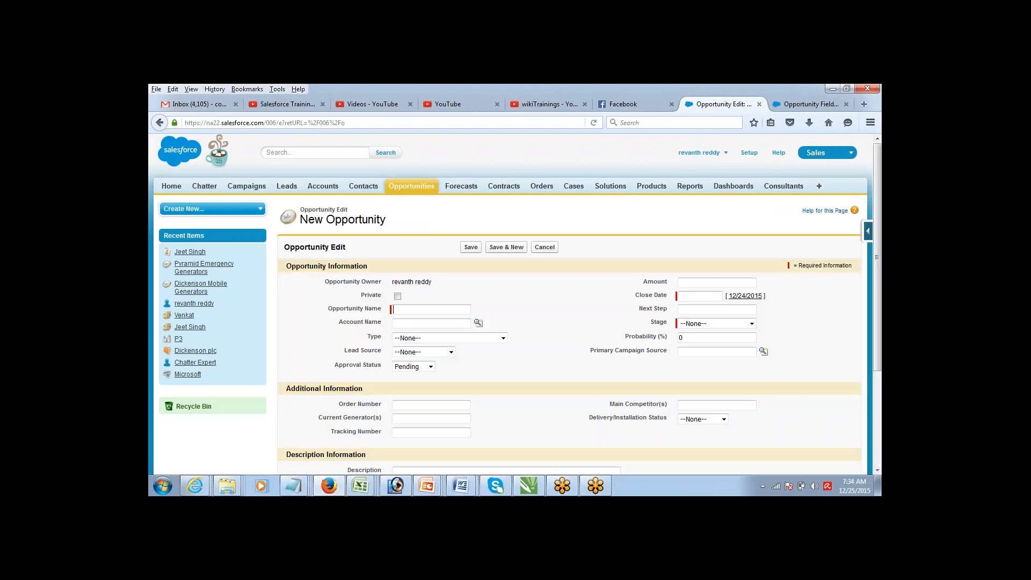
click(405, 308)
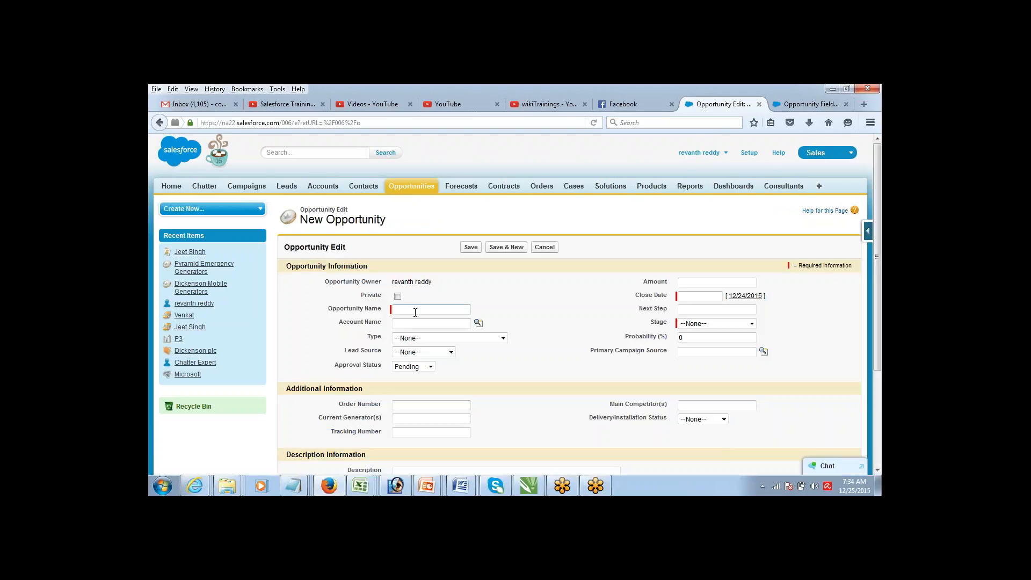
text(Approval Record)
click(724, 283)
text(3000)
key(Tab)
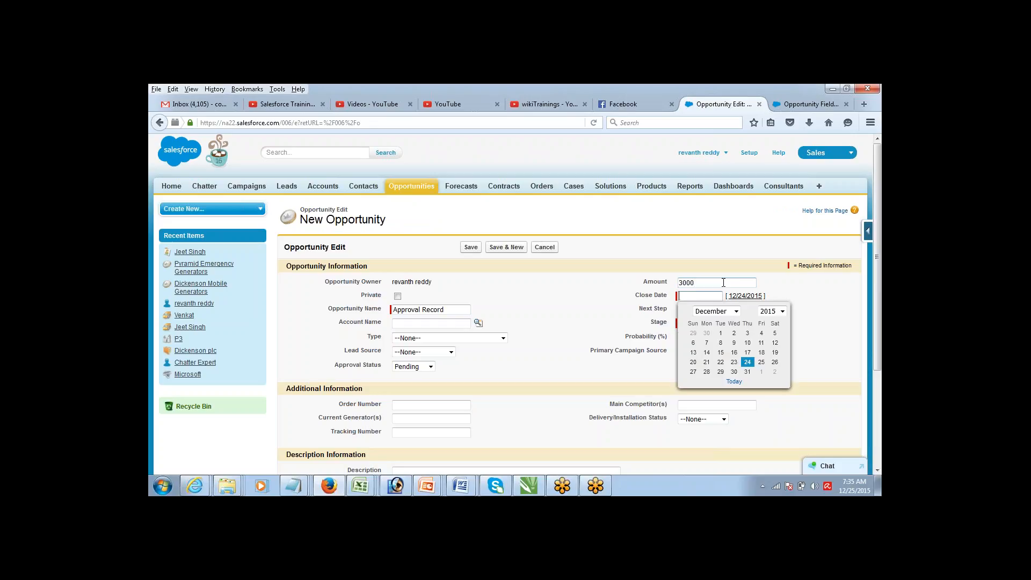
click(762, 363)
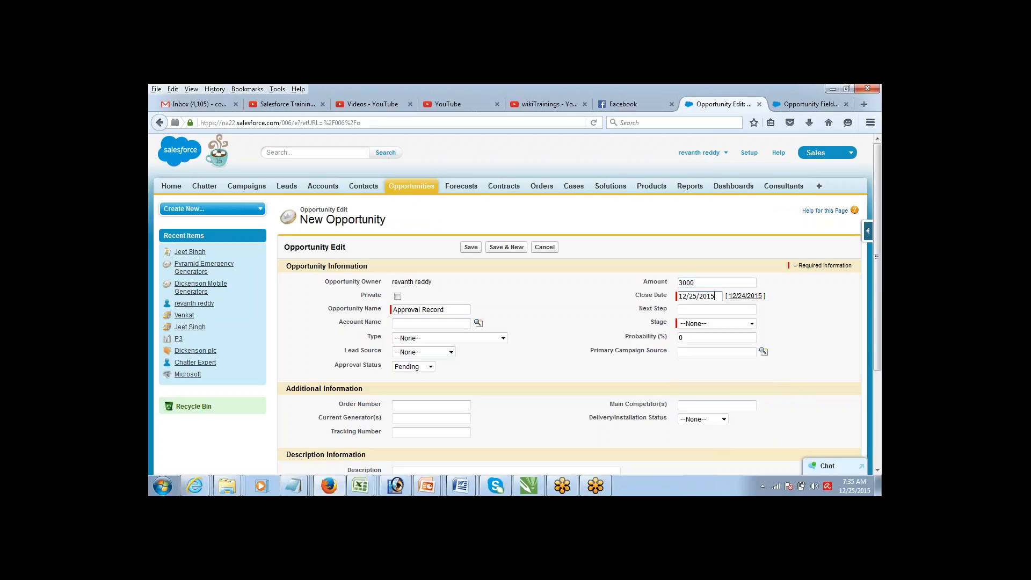
Set the new opportunity's stage to Value Proposition and save the record.
click(725, 323)
click(709, 368)
click(601, 341)
click(471, 248)
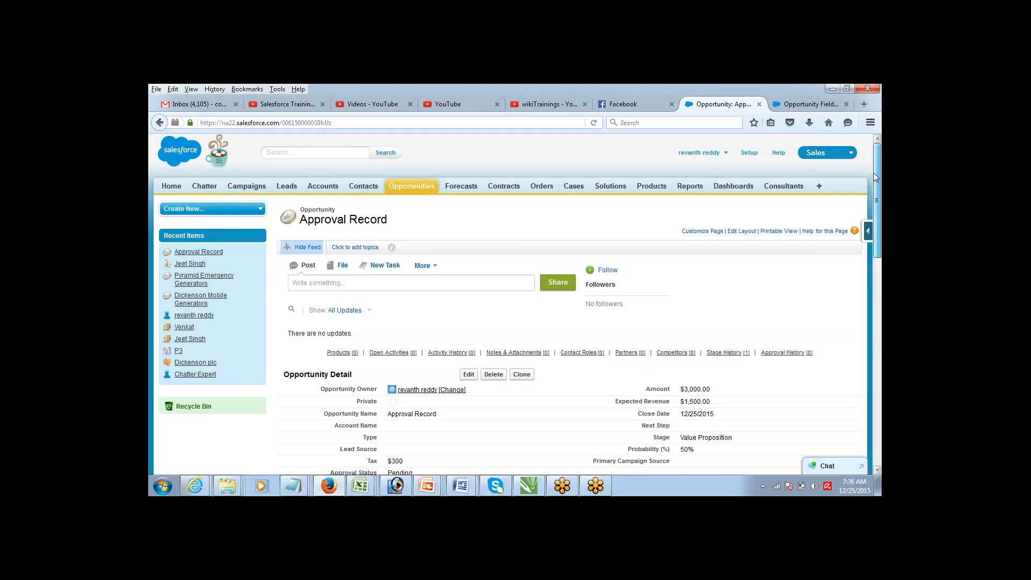
Submit the Approval Record opportunity for approval from its Approval History section and accept the editing restriction.
drag(876, 177, 829, 277)
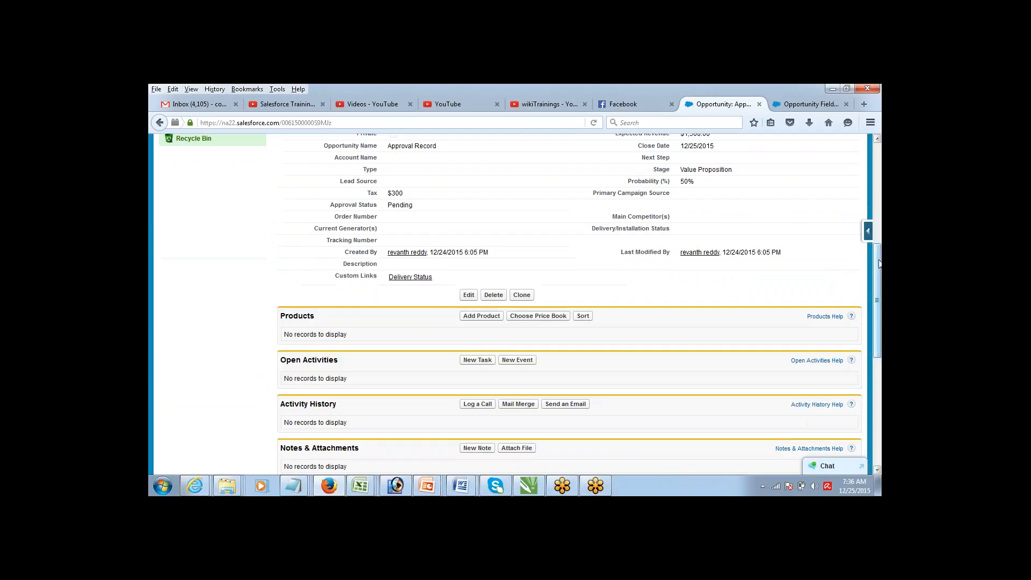
scroll(854, 344, down, 5)
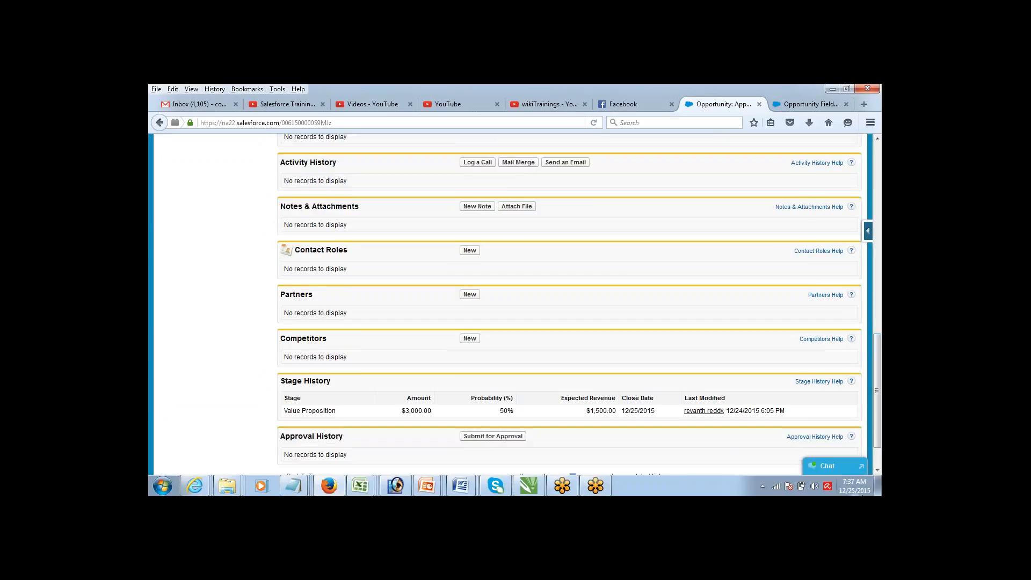
click(879, 472)
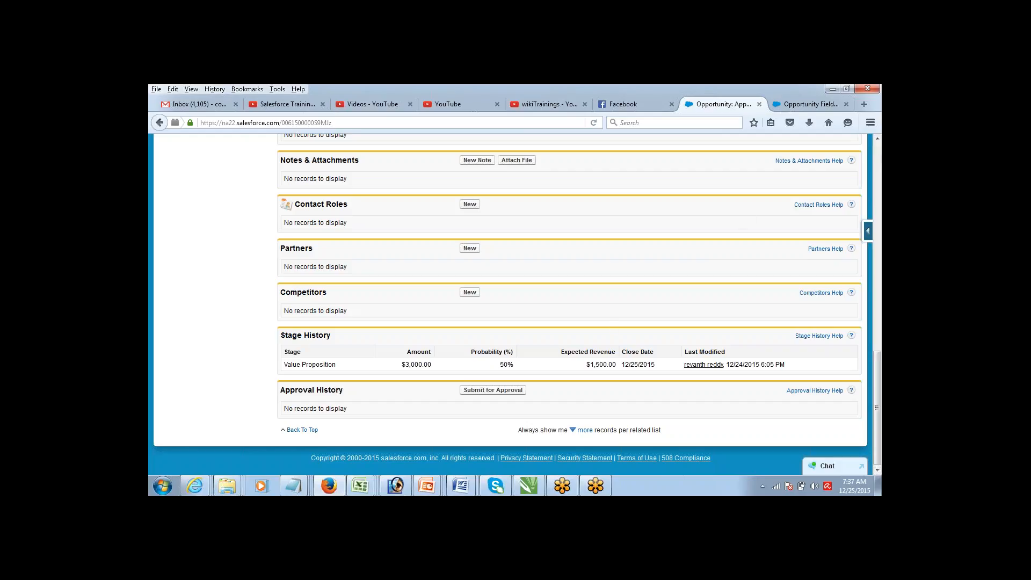
click(492, 390)
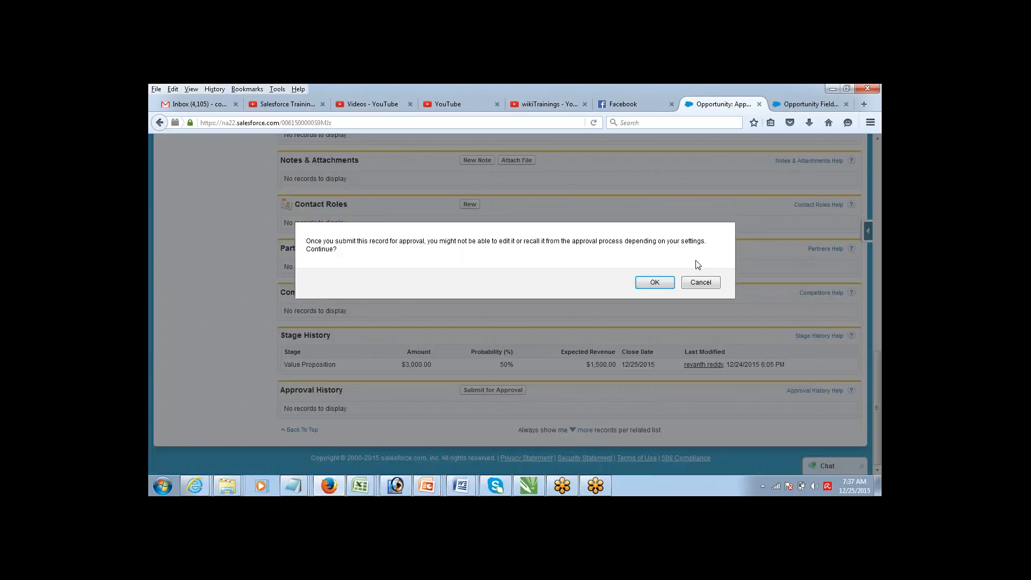
click(669, 281)
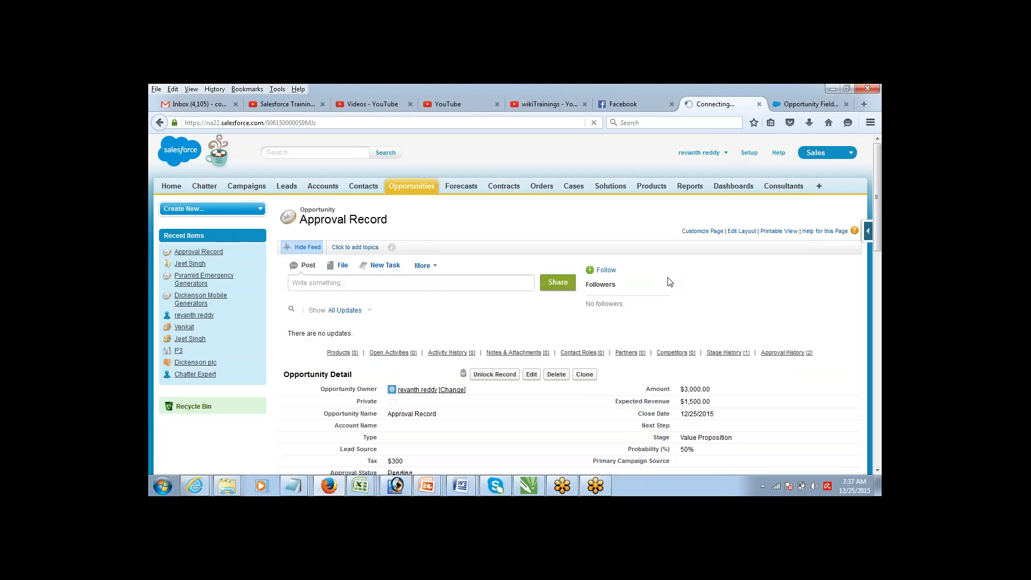
Examine the submitted opportunity's detail section and its approval history, including the Step 1 status and assigned approver.
drag(878, 204, 878, 225)
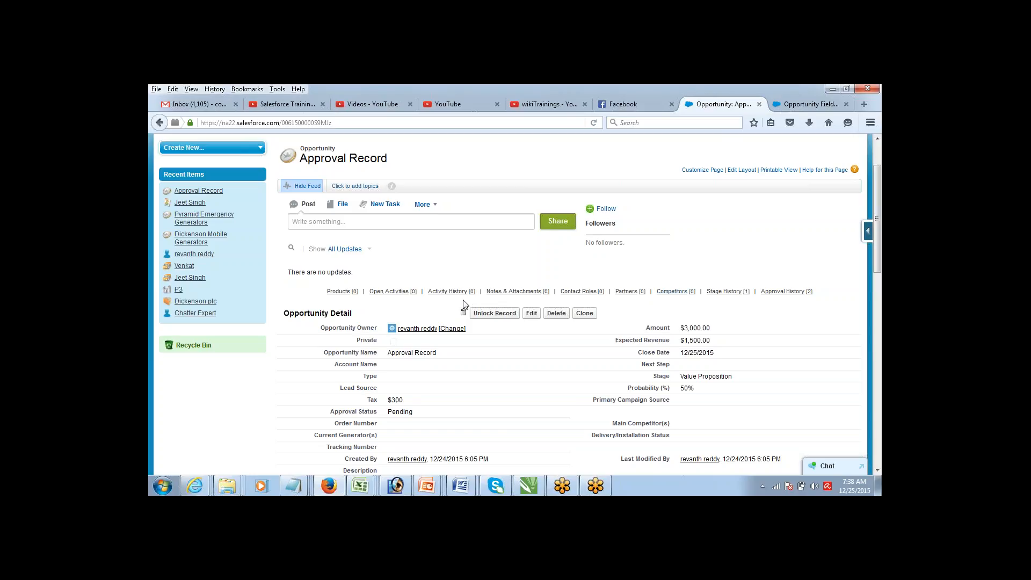
click(877, 277)
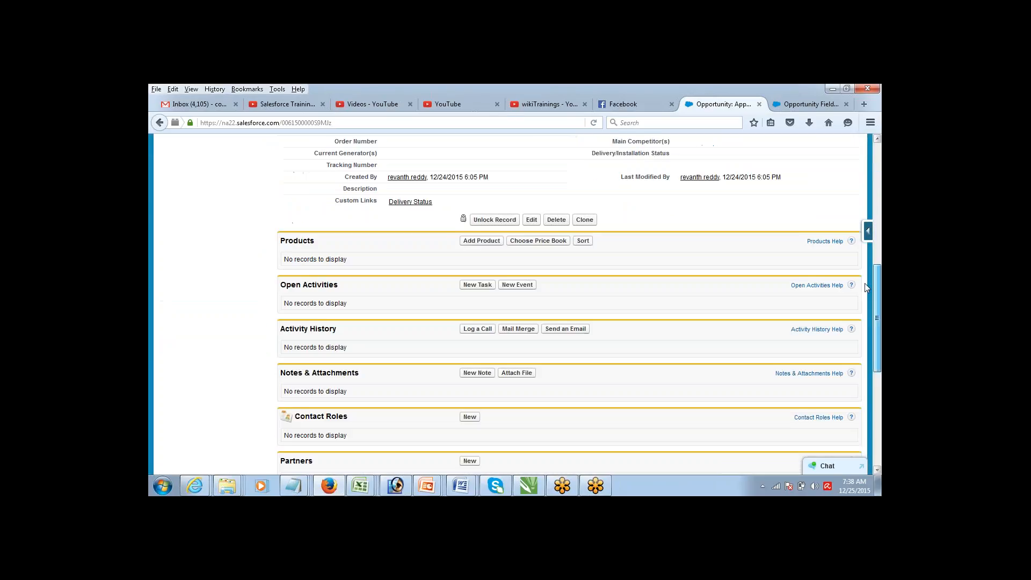
scroll(876, 276, down, 5)
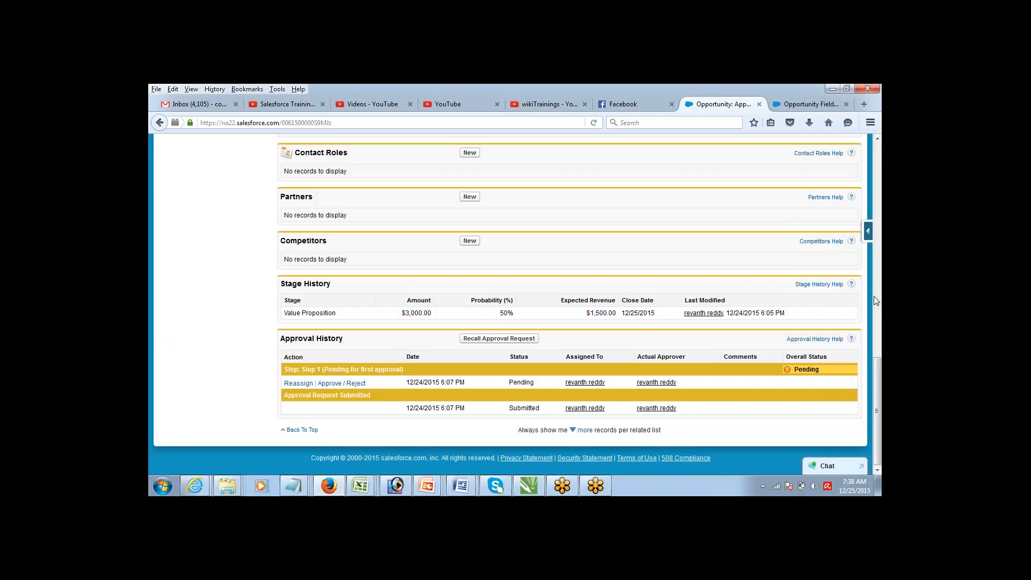
click(868, 163)
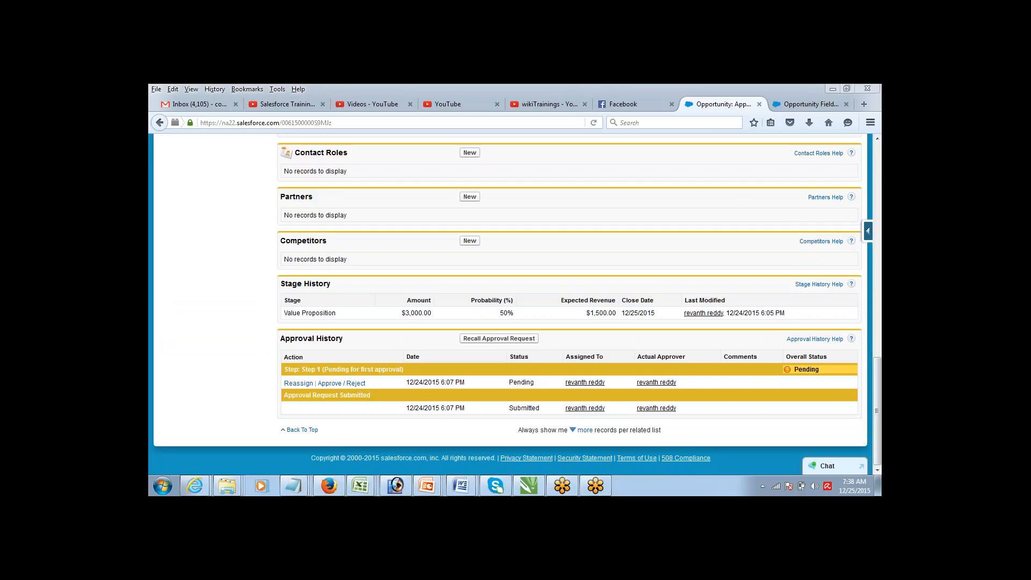
double_click(521, 383)
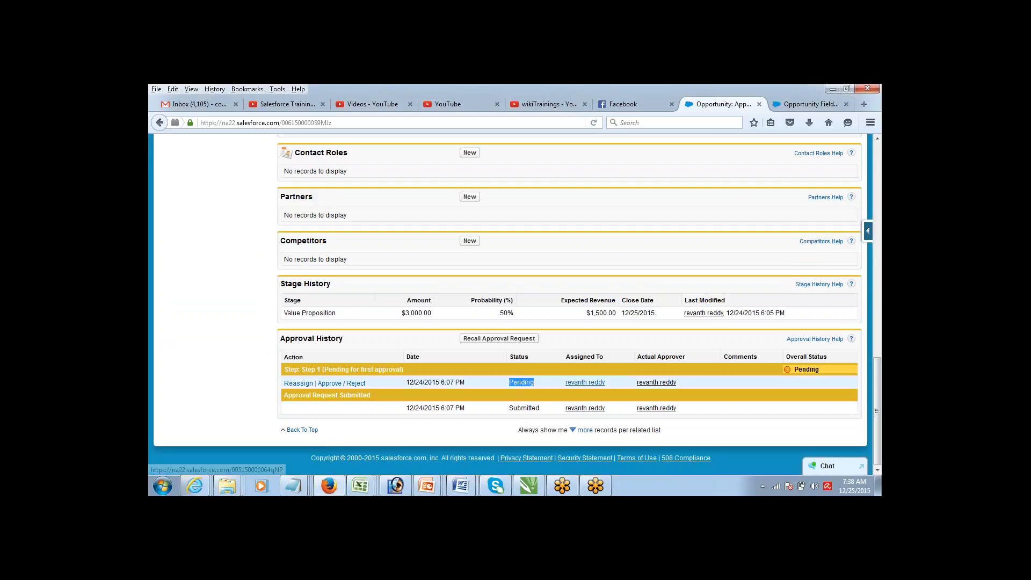
drag(559, 383, 605, 383)
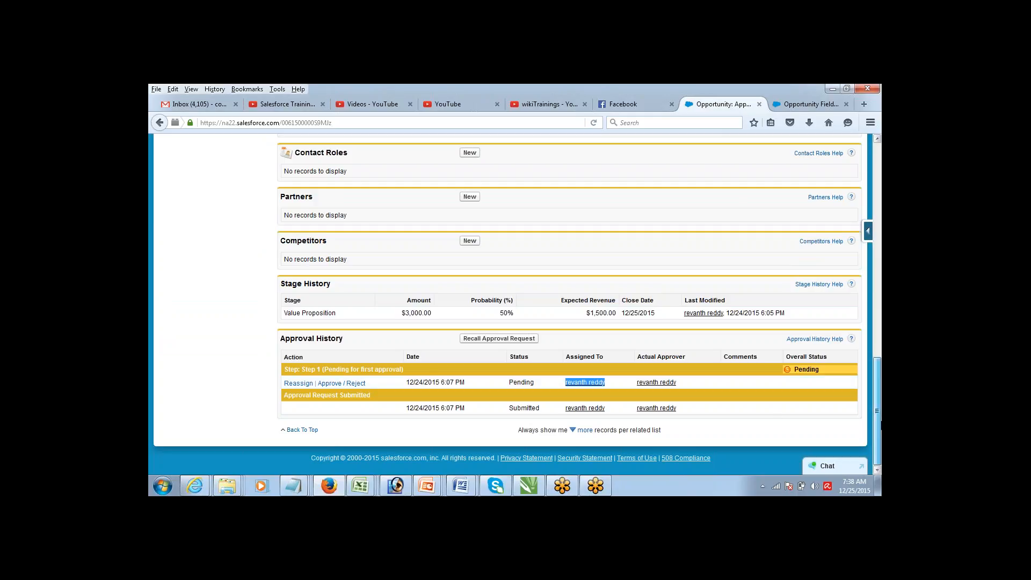
drag(881, 424, 881, 317)
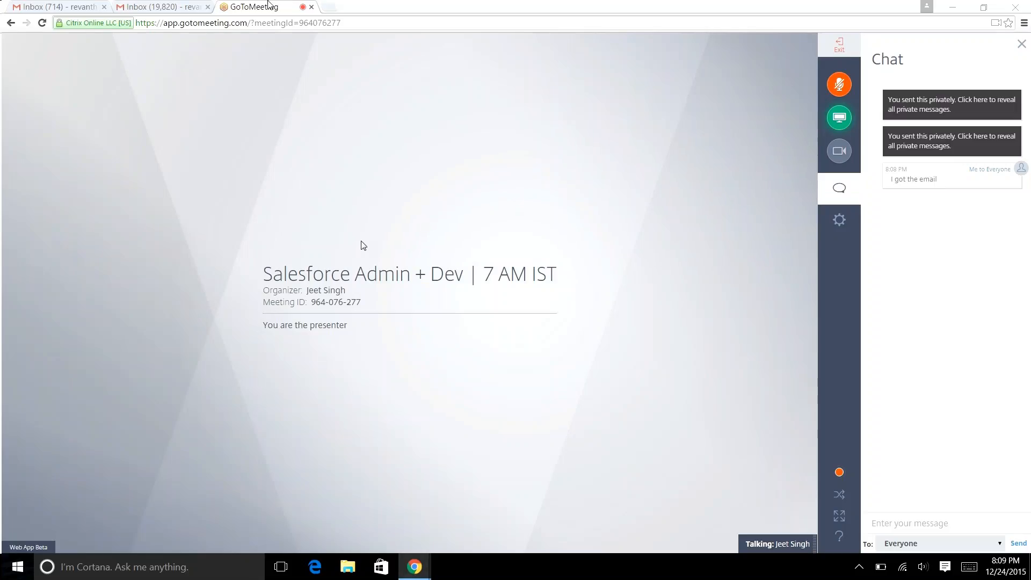
Glance at the Gmail inbox, then return to the GoToMeeting session and unmute the microphone.
click(165, 10)
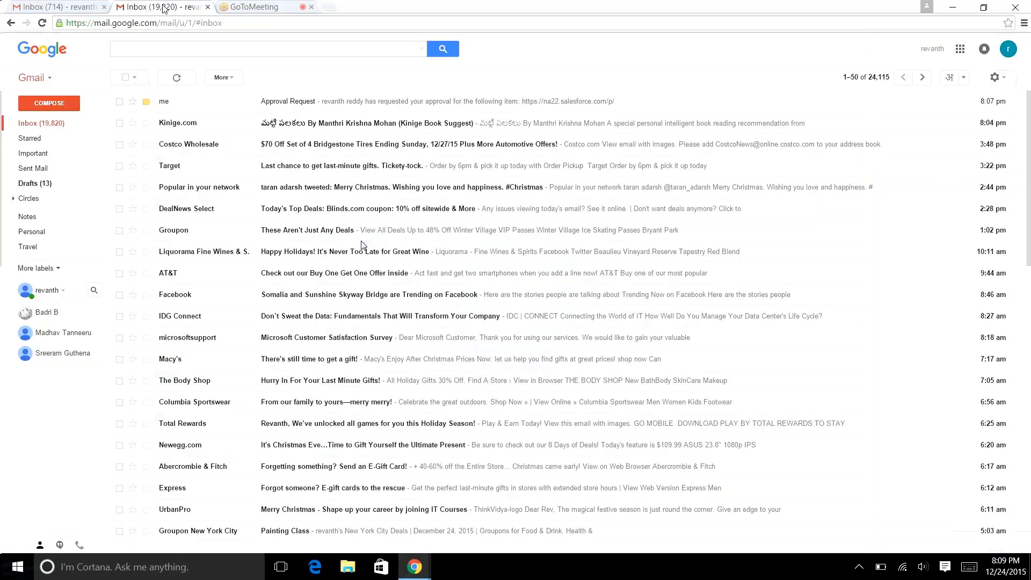
click(243, 8)
click(836, 87)
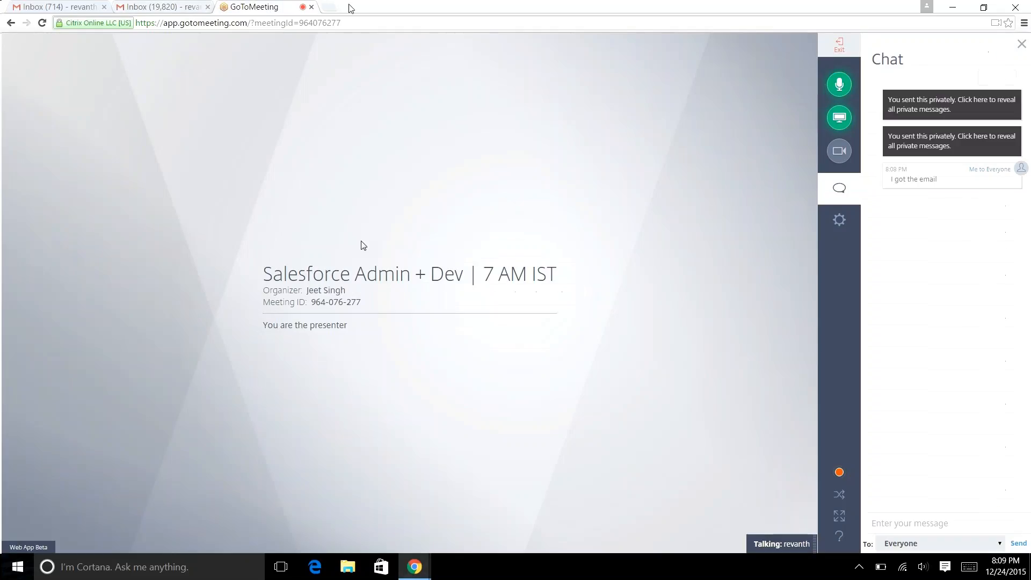
Switch to Gmail, open the Approval Request email and follow its link to approve or reject the record.
click(168, 8)
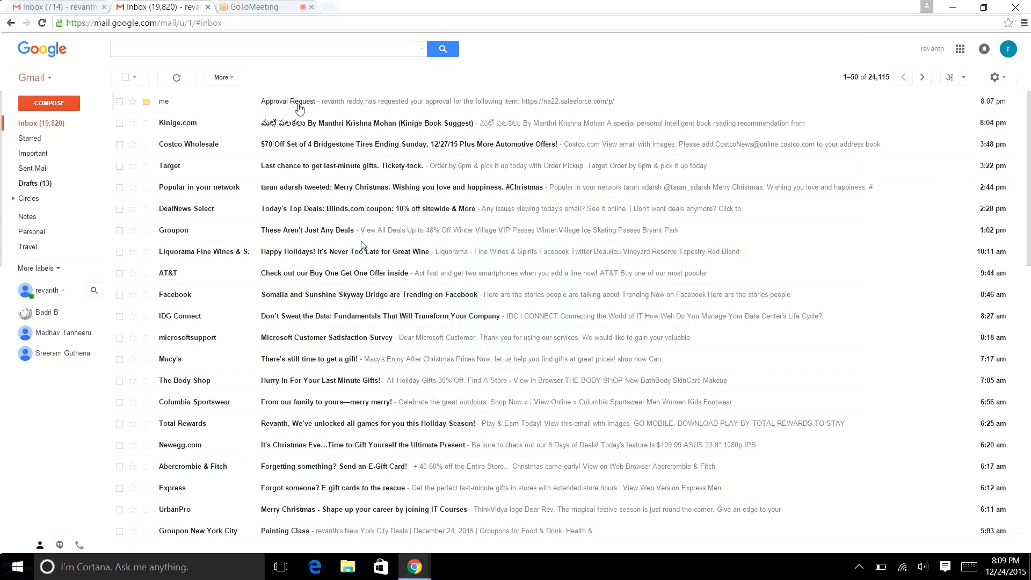
click(300, 107)
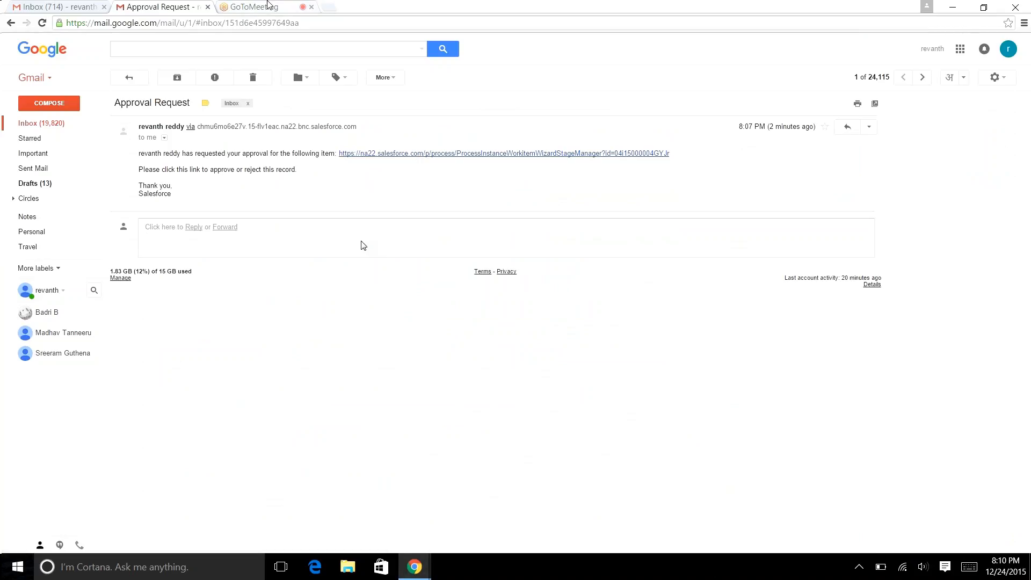
click(373, 155)
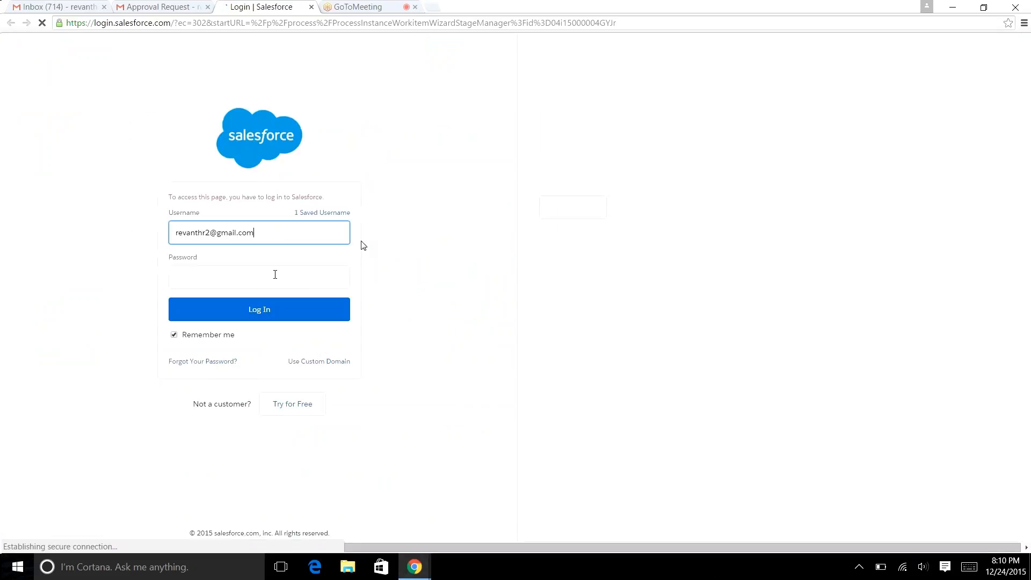
Enter the account password for the saved username and log in to Salesforce.
click(275, 274)
text(•)
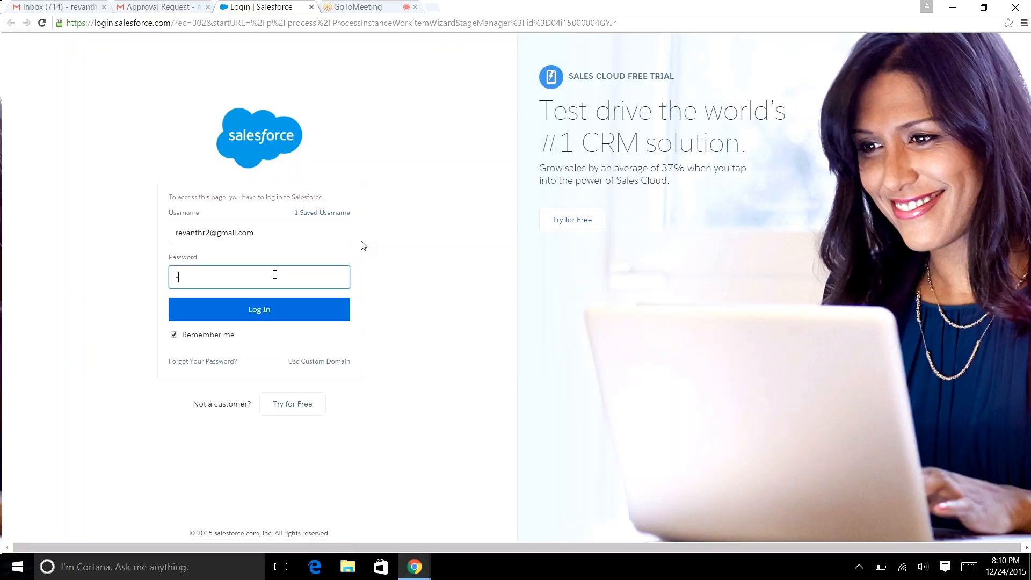
text(•••••••)
key(Return)
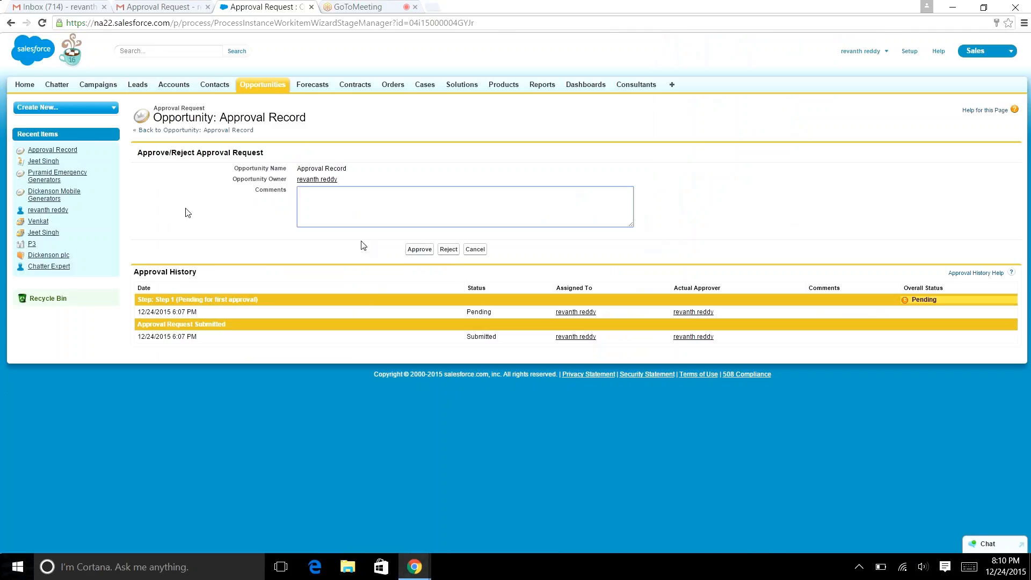
Open the Approval Record request from Items to Approve on the home page and approve it with the comment "Approve".
click(24, 86)
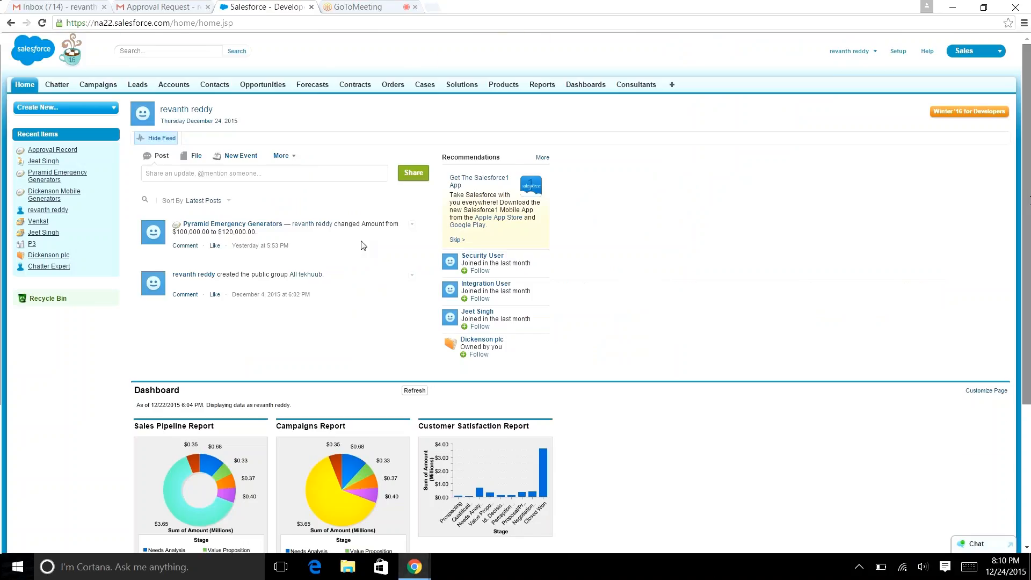
scroll(363, 245, down, 4)
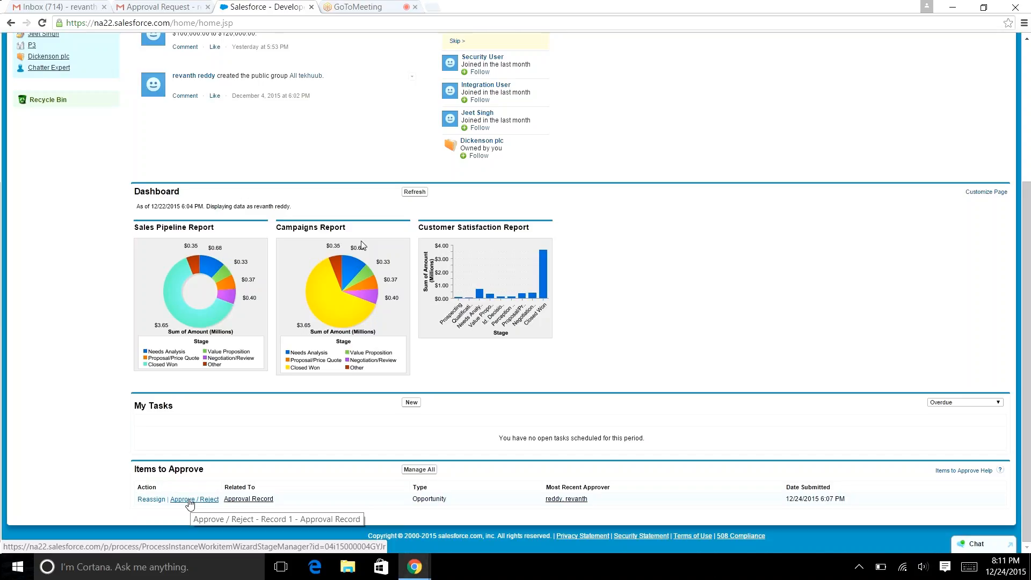
click(189, 500)
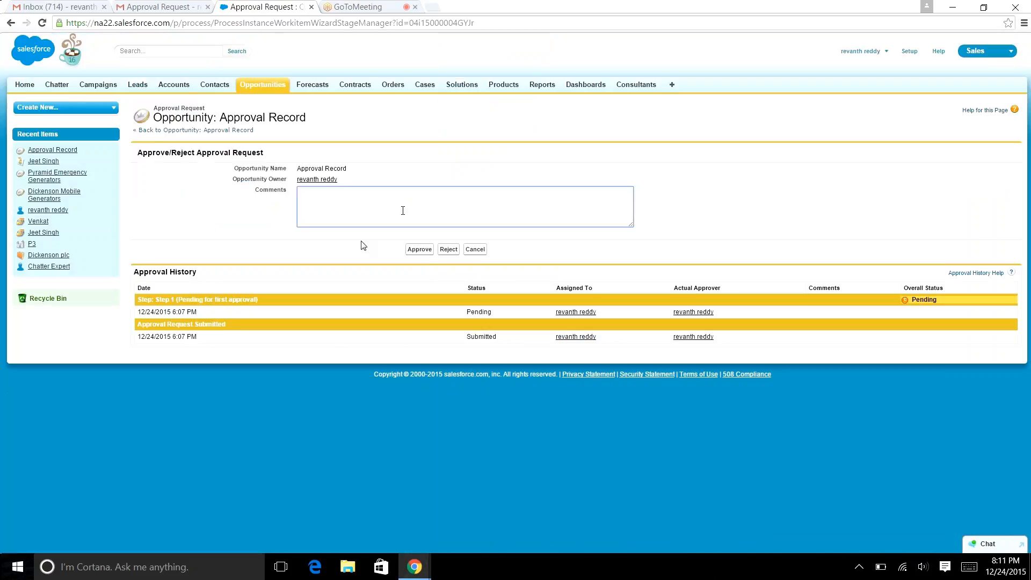
text(Approve)
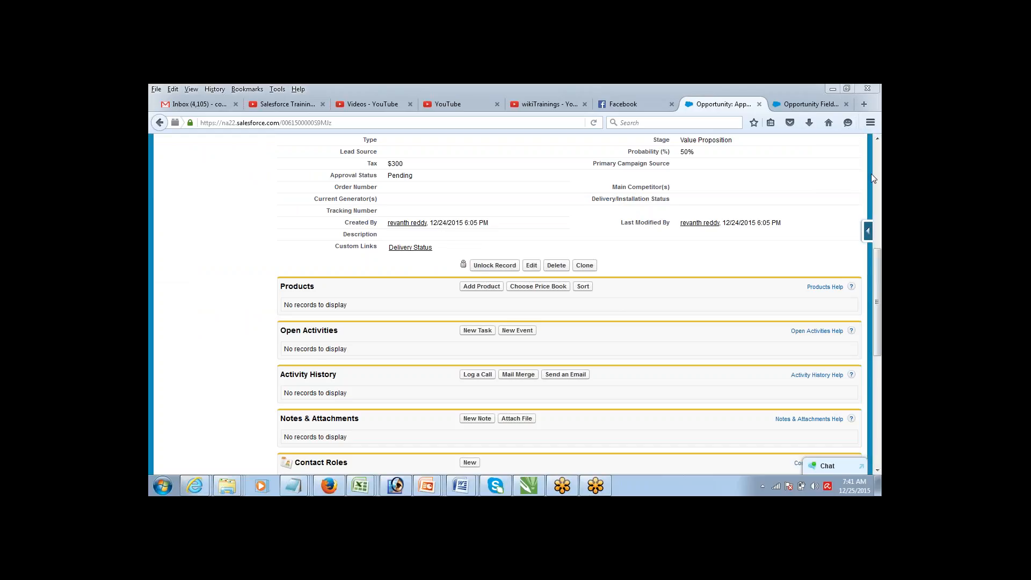
Reload the Approval Record opportunity page and compare its Approval Status field before and after the refresh.
click(878, 140)
scroll(879, 145, up, 4)
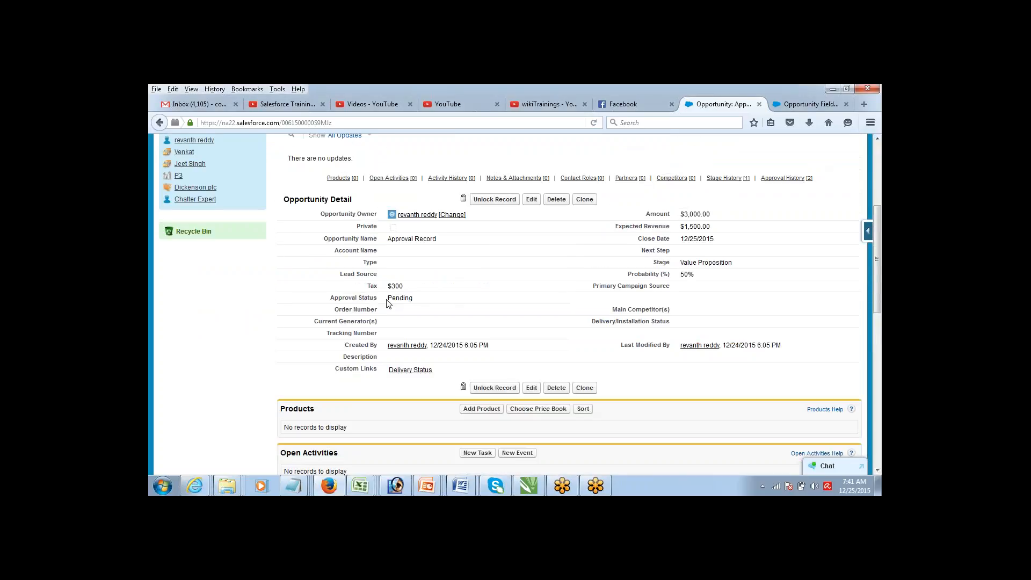
drag(388, 298, 424, 294)
click(595, 123)
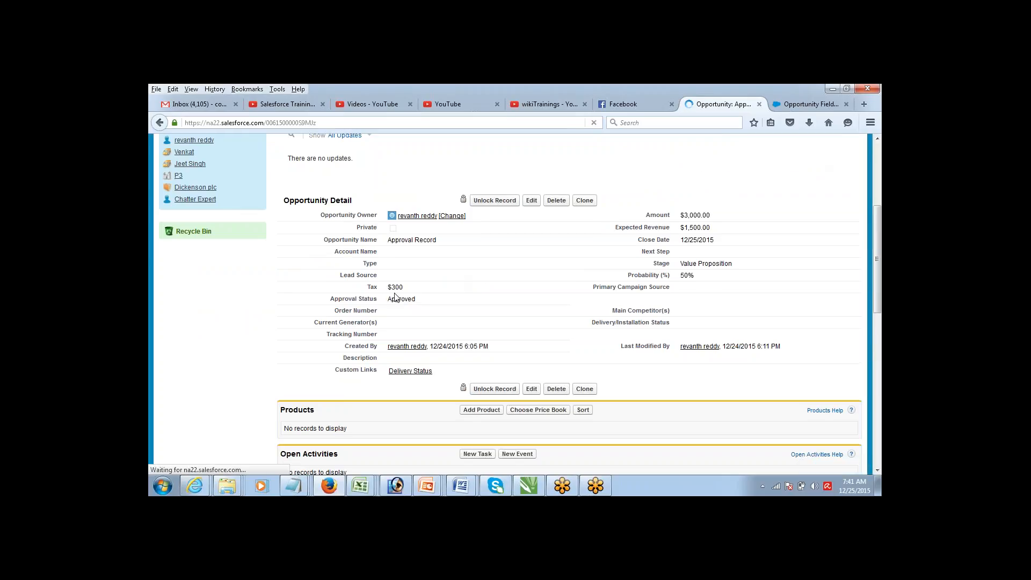
drag(392, 299, 416, 299)
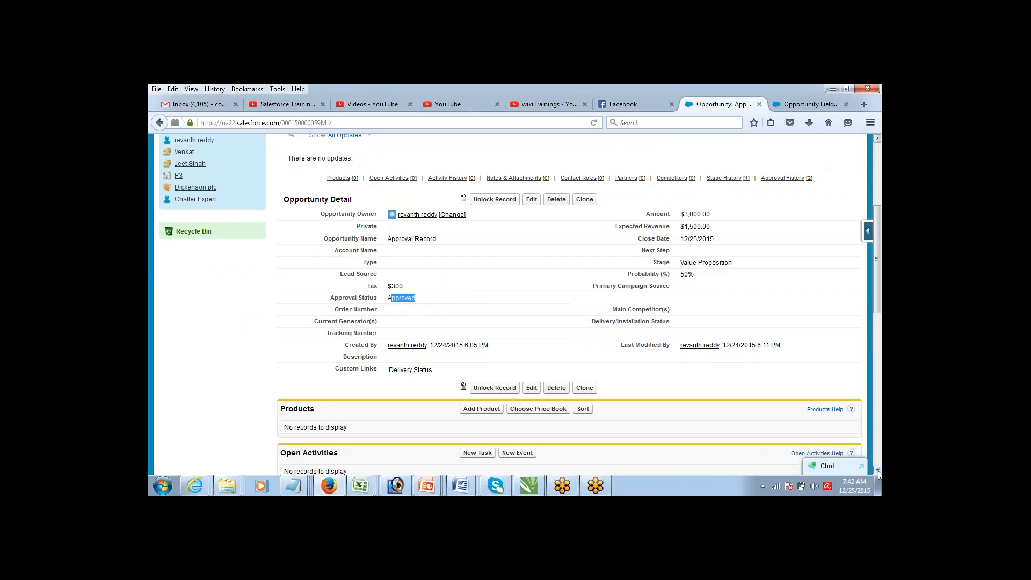
Review the submission and Step 1 status entries in the opportunity's approval history, and return toward the record details.
scroll(878, 472, down, 14)
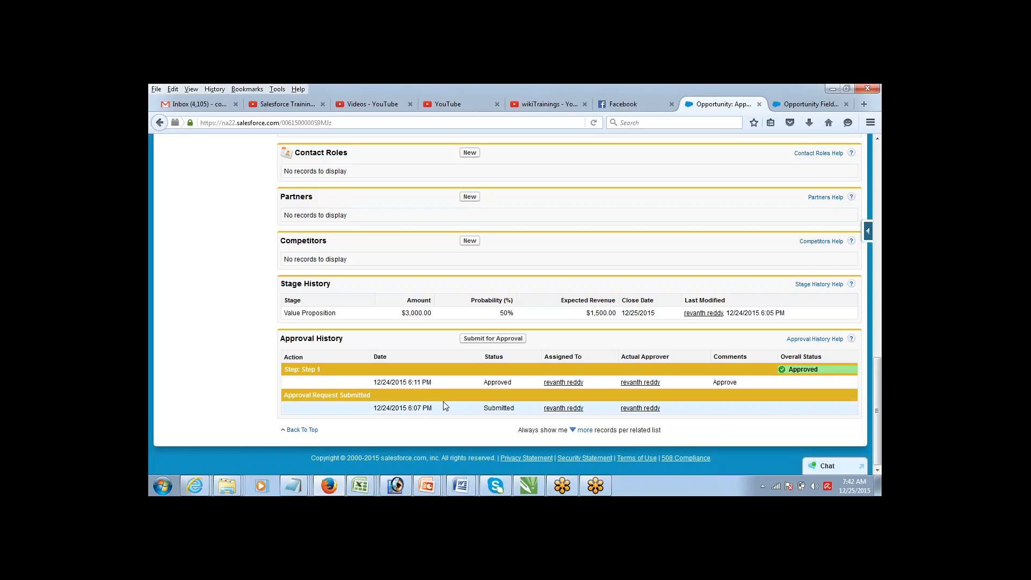
double_click(498, 408)
drag(484, 382, 507, 383)
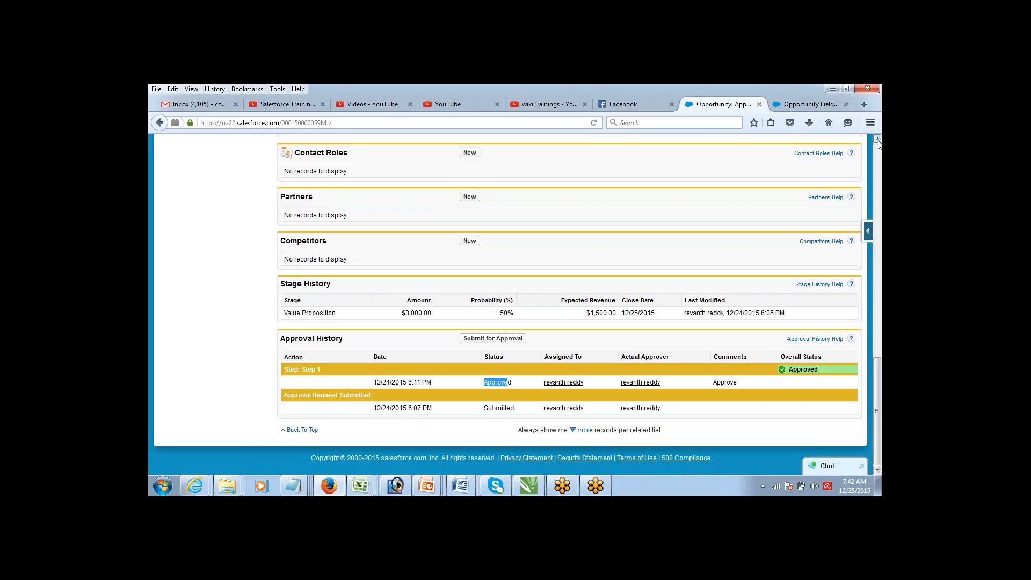
scroll(878, 140, up, 10)
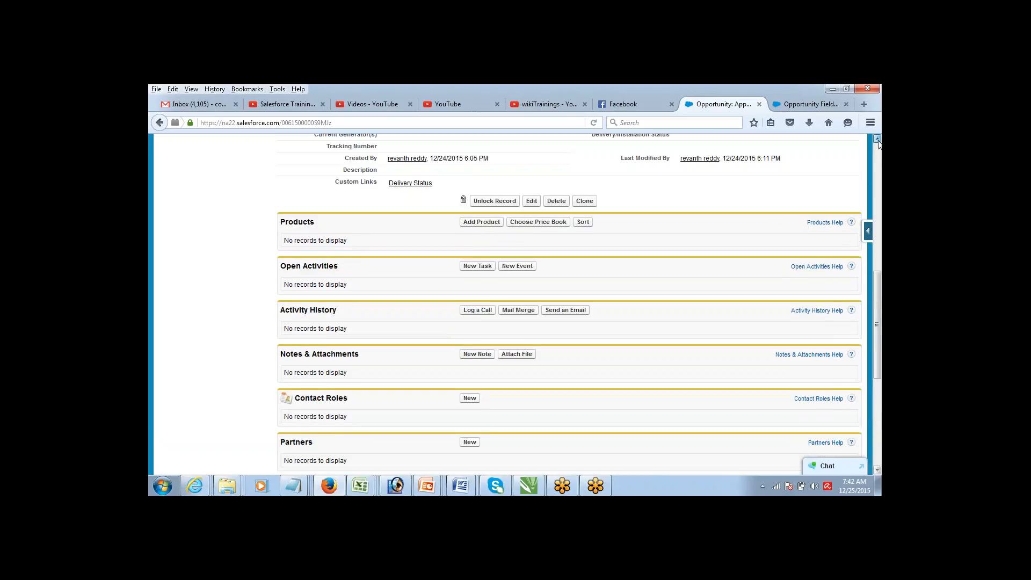
Review the Approval Record opportunity's amount and Approval Status, and check the entries in its approval history.
scroll(878, 141, up, 7)
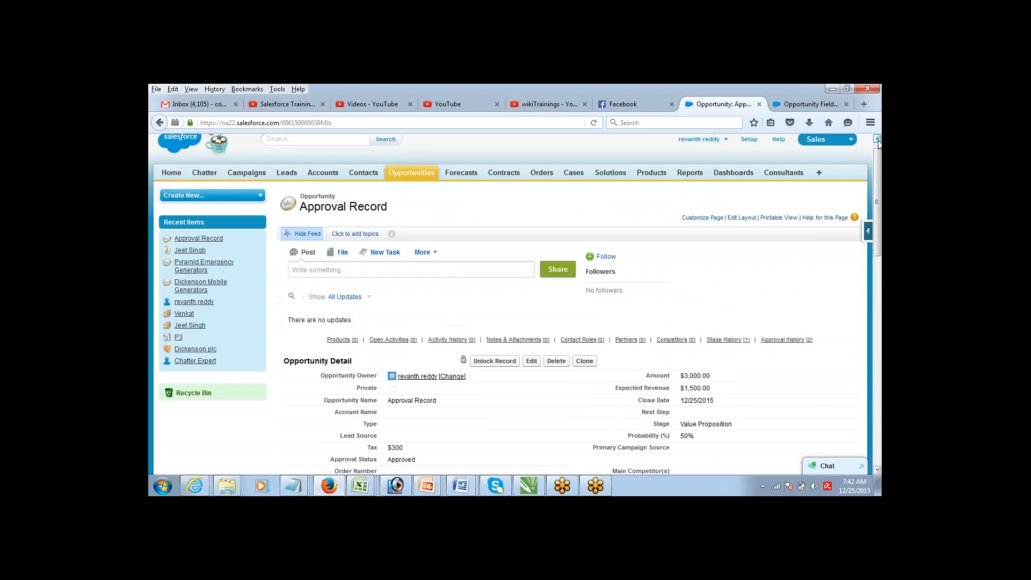
drag(879, 156, 880, 165)
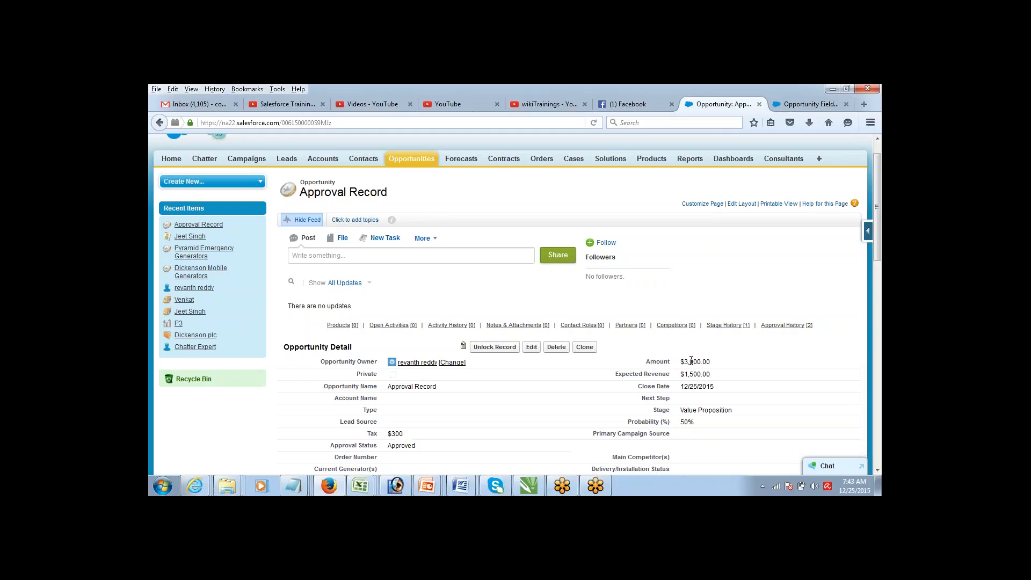
drag(876, 179, 865, 266)
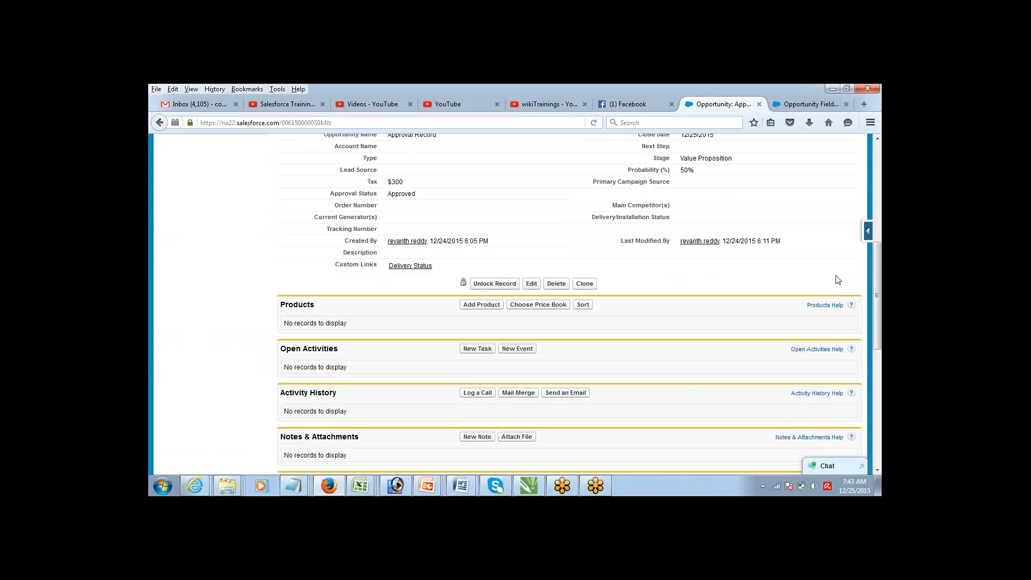
drag(876, 471, 877, 470)
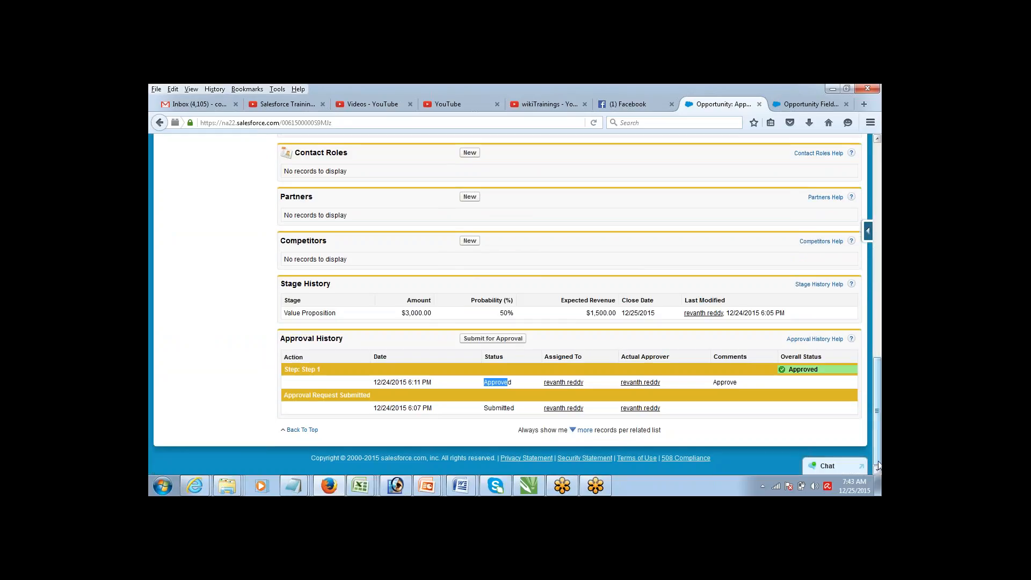
scroll(870, 454, up, 1)
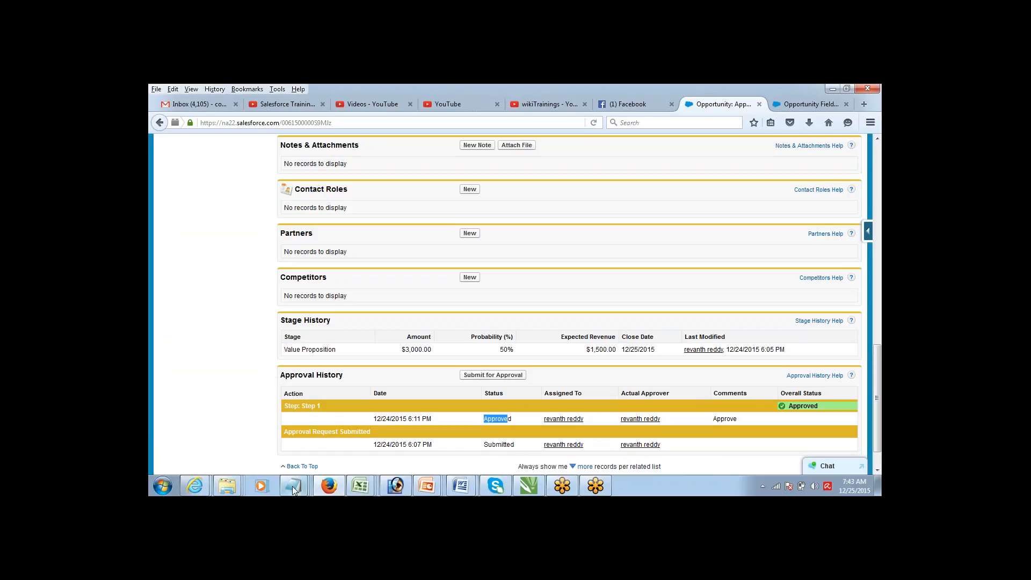
Switch to the Notepad notes and add the heading "Approving through Email:" below the Approval Status line, with blank lines after it.
mouse_move(292, 486)
click(416, 443)
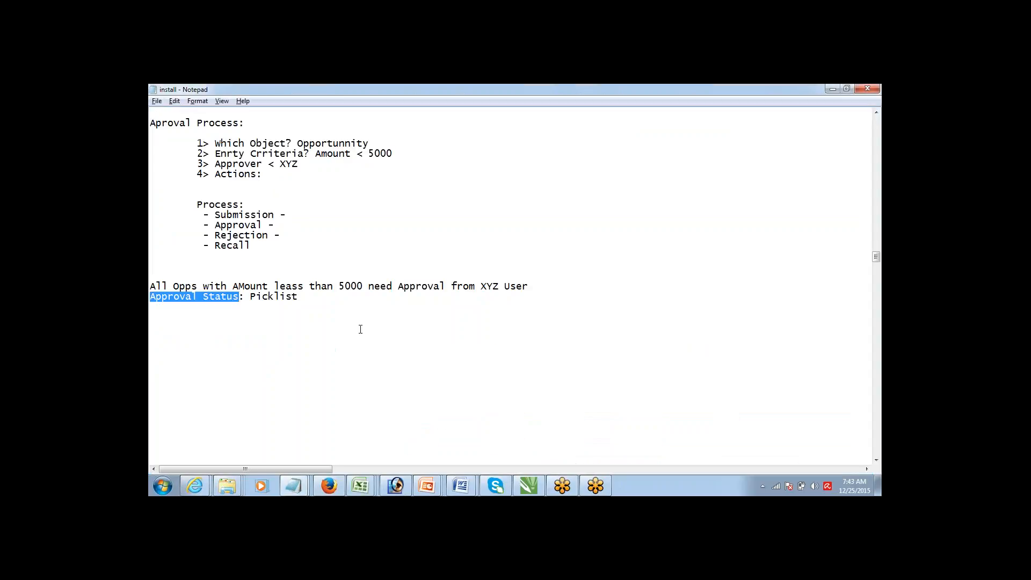
click(342, 299)
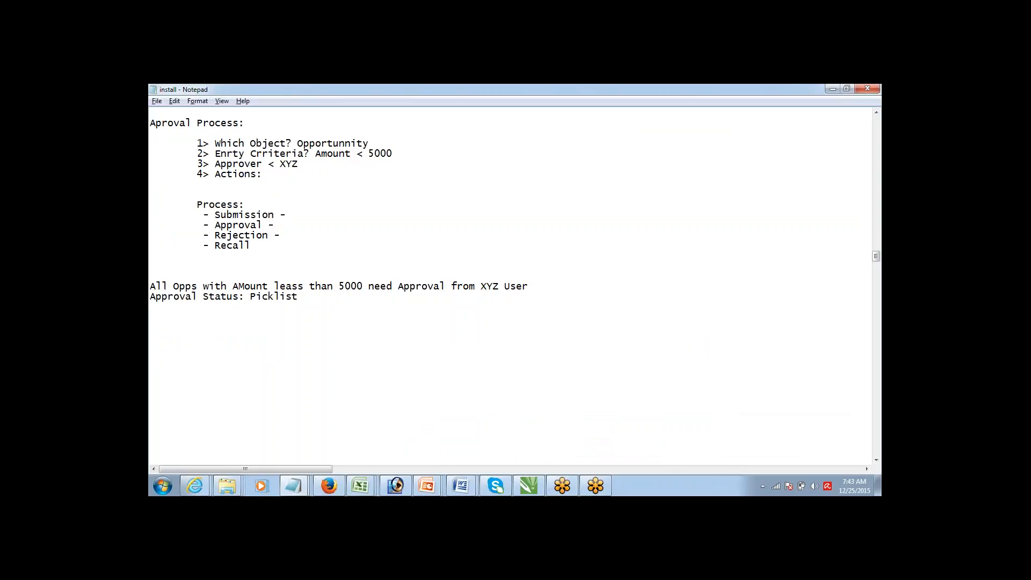
key(Return)
key(Return)
key(Return)
key(Return)
key(Return)
key(Return)
key(Return)
key(Return)
key(Return)
key(Return)
key(Return)
key(Return)
key(Return)
key(Return)
key(Return)
key(Return)
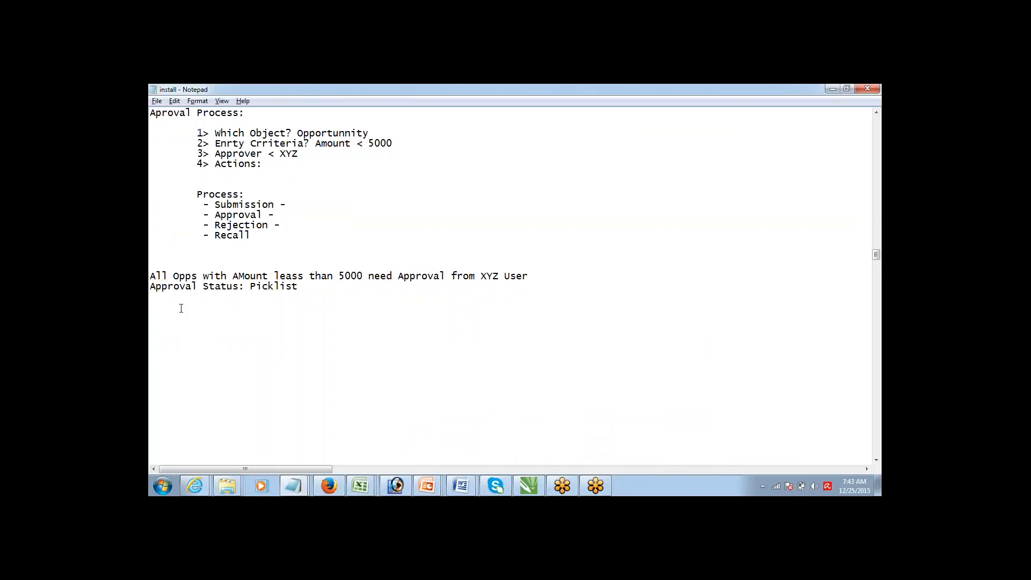
click(180, 306)
text(Approving through Email:)
Return to Salesforce in Firefox and open the Process Automation Settings for Workflow & Approvals in Setup.
click(329, 486)
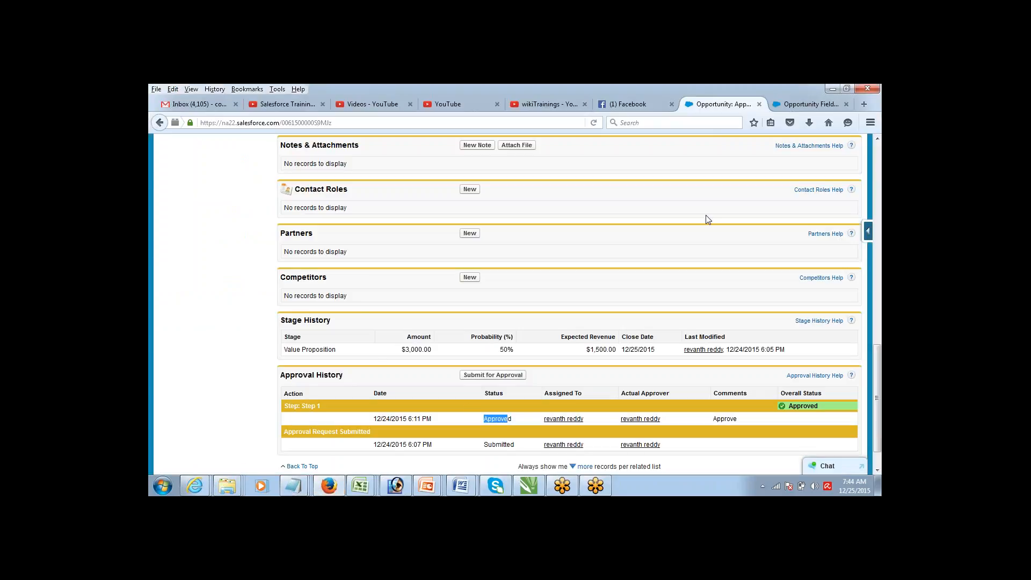
click(878, 139)
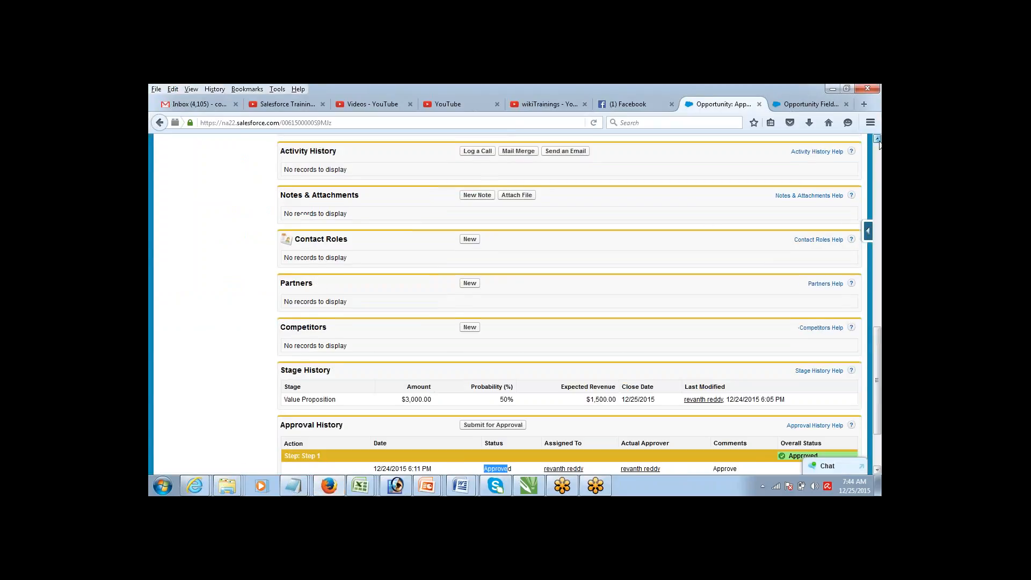
drag(877, 138, 878, 138)
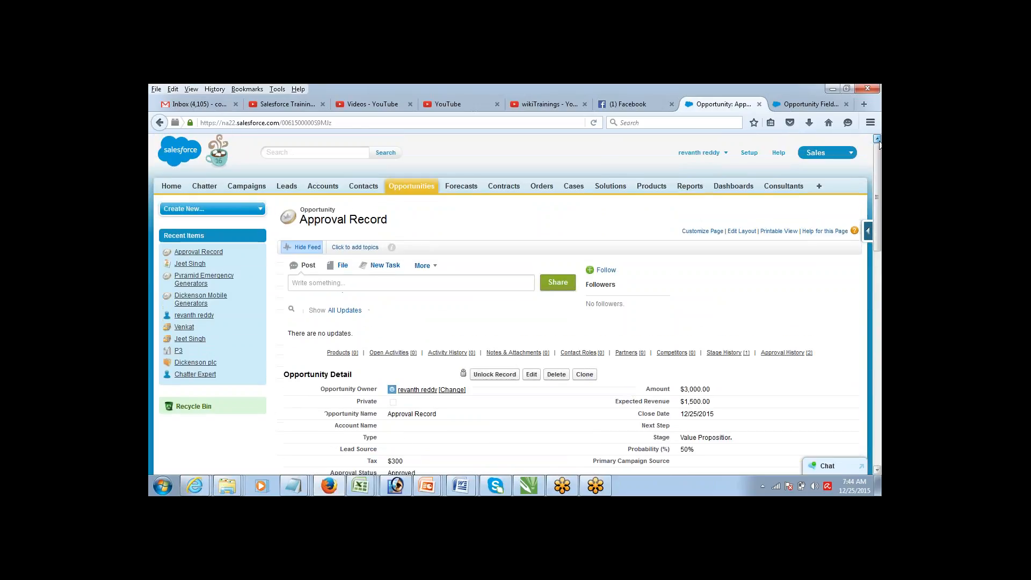
click(750, 154)
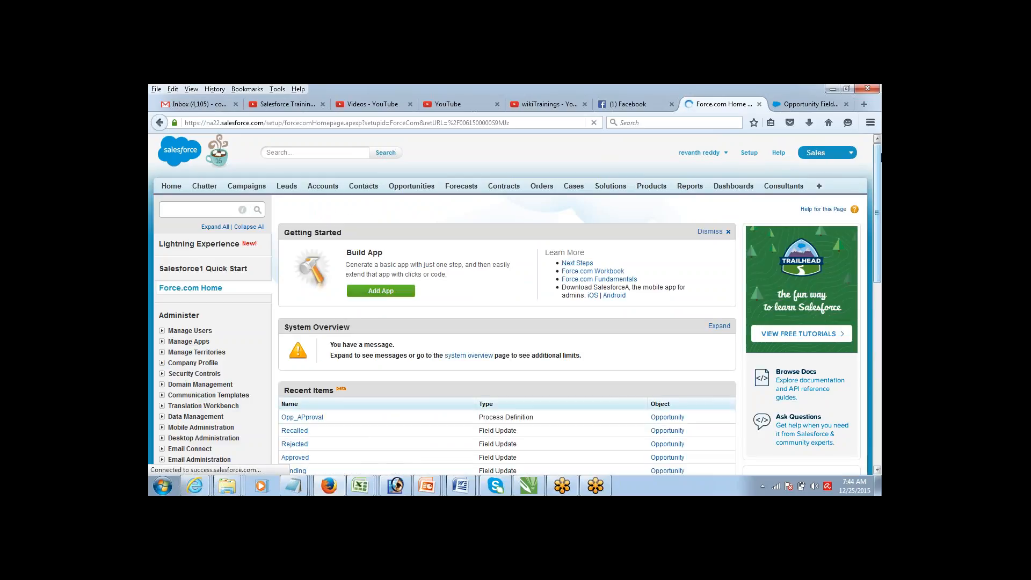
scroll(853, 246, down, 6)
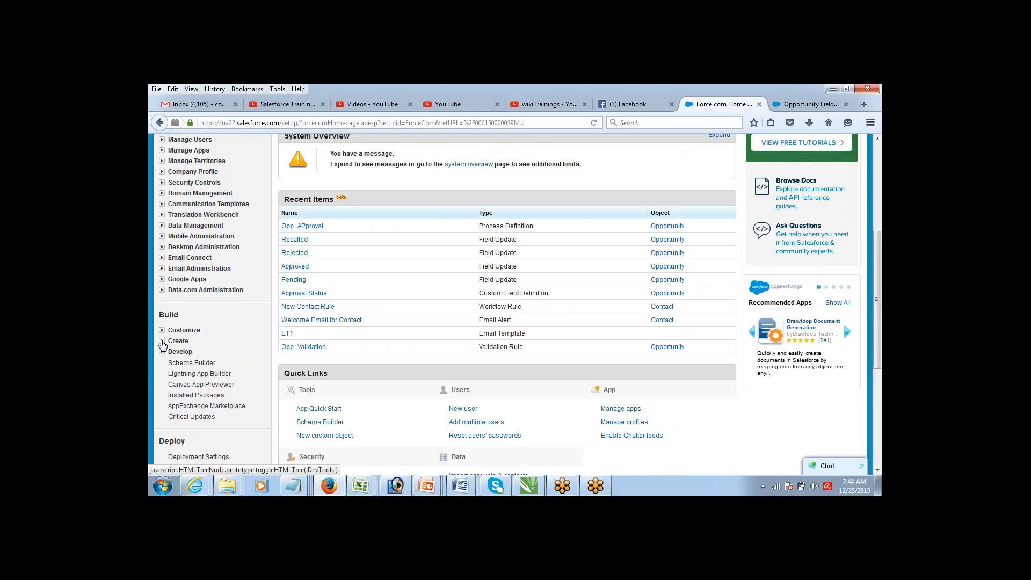
click(162, 342)
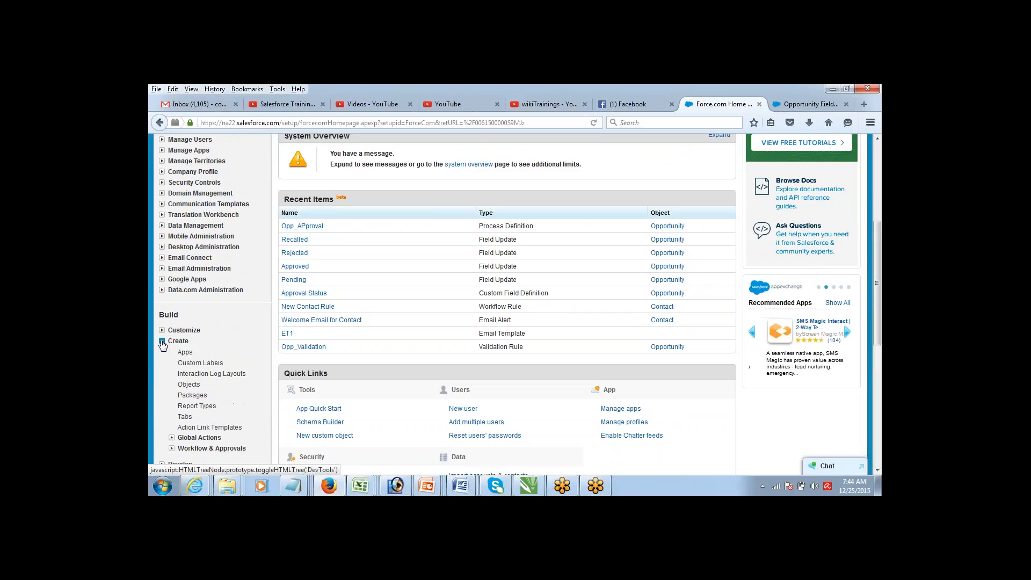
click(172, 449)
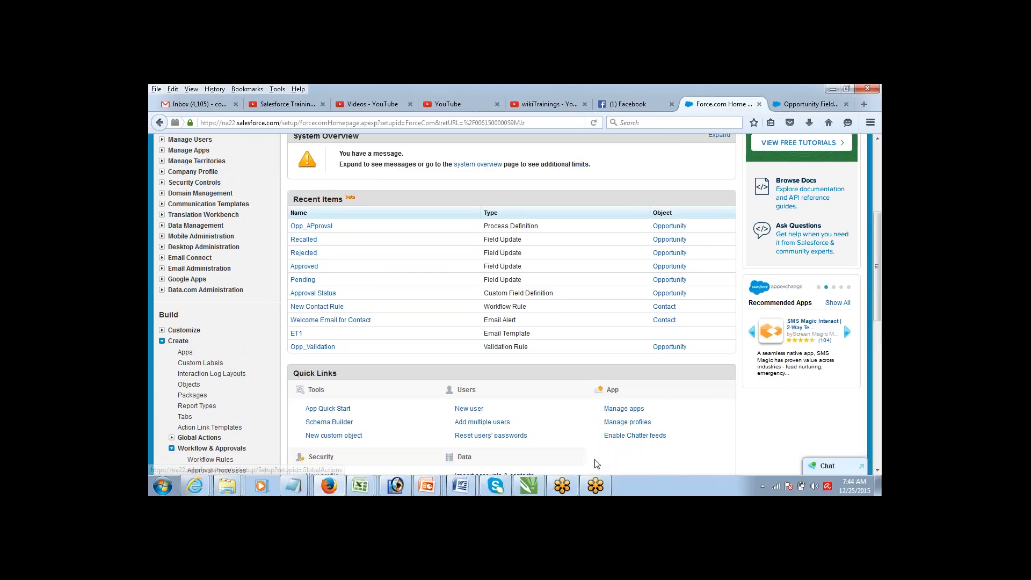
scroll(820, 373, down, 10)
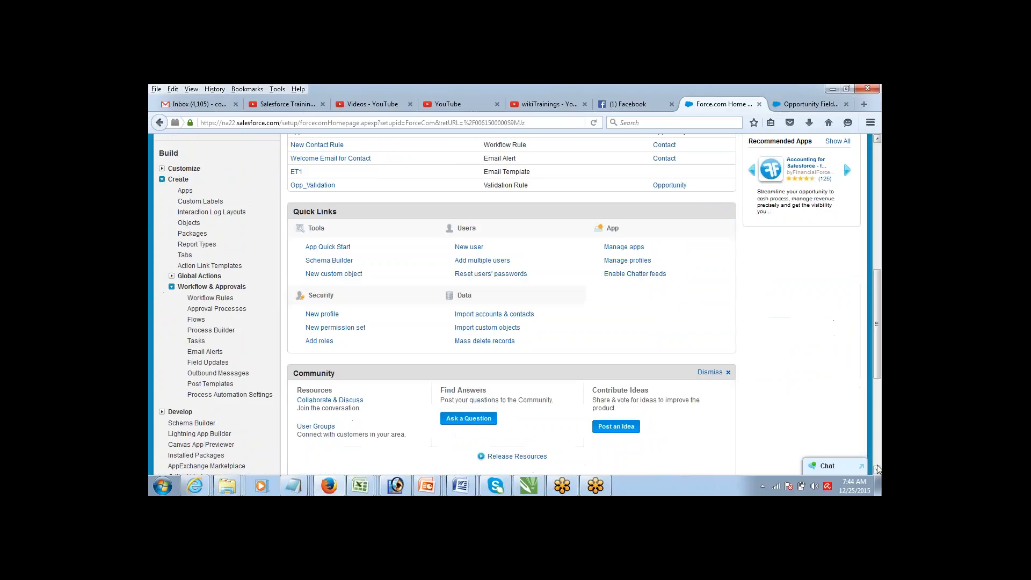
click(877, 139)
scroll(822, 151, up, 5)
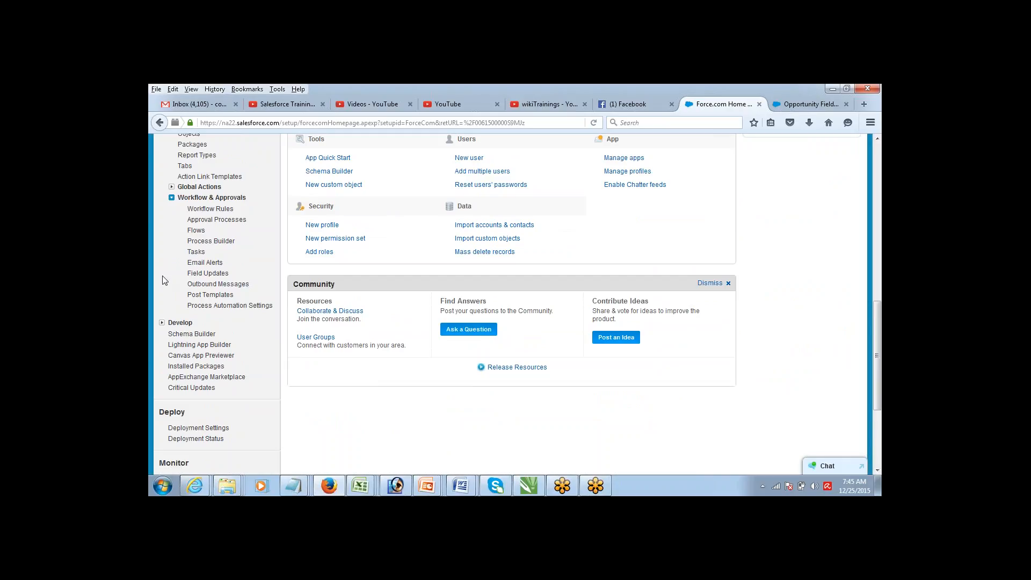
click(204, 306)
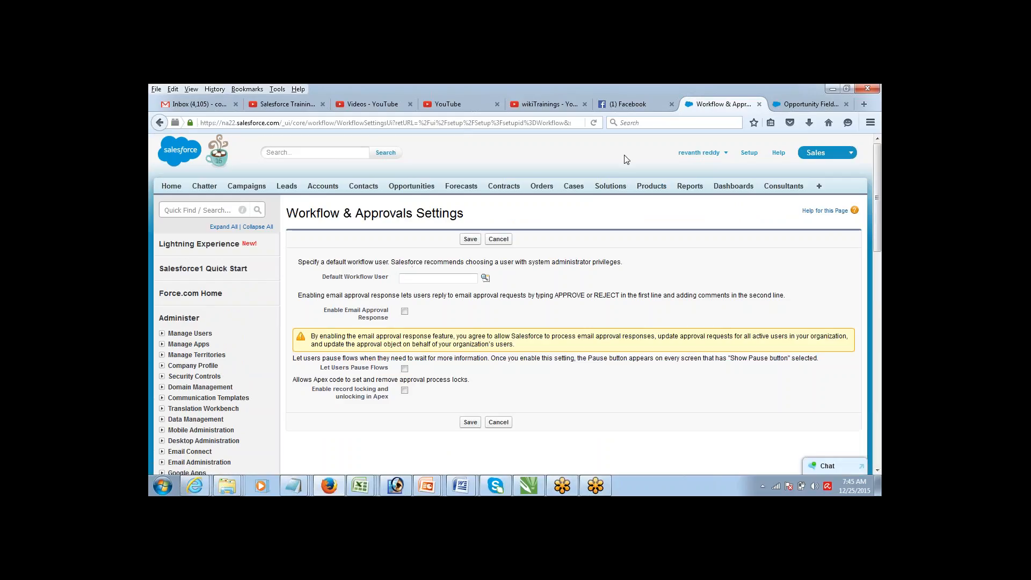
Enable Email Approval Response in the Workflow & Approvals settings and save them.
drag(877, 181, 836, 296)
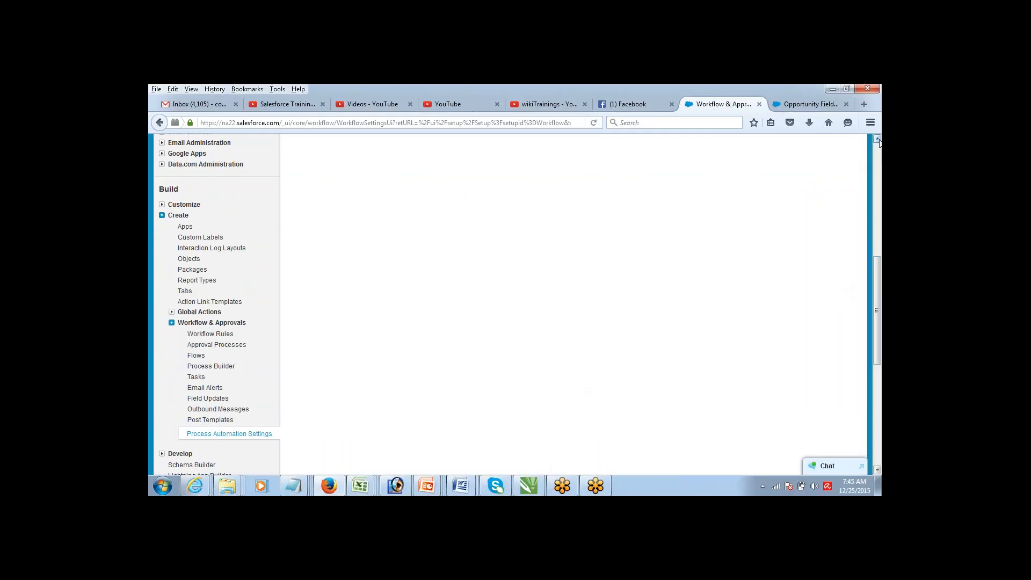
drag(879, 140, 879, 139)
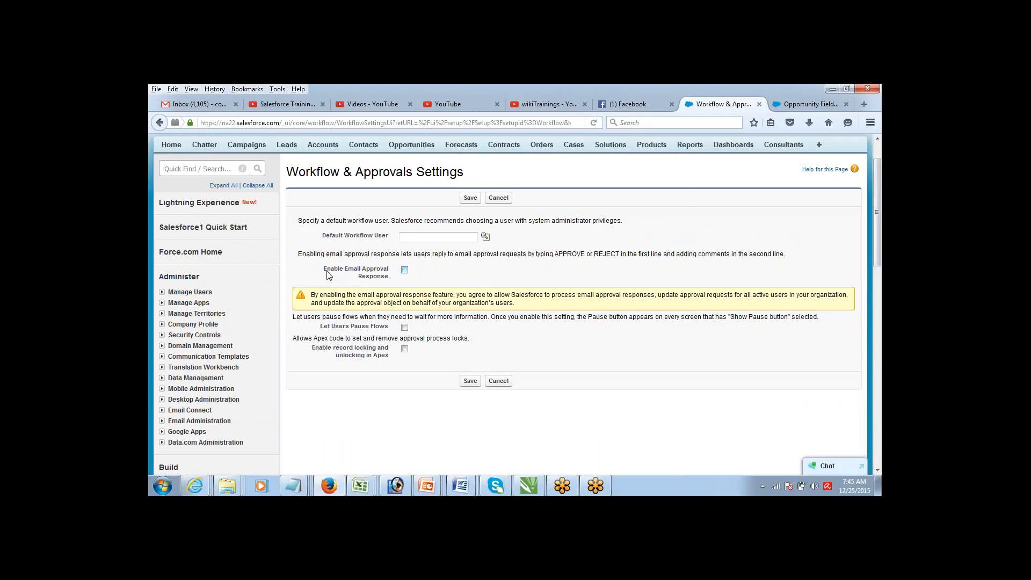
drag(327, 269, 405, 276)
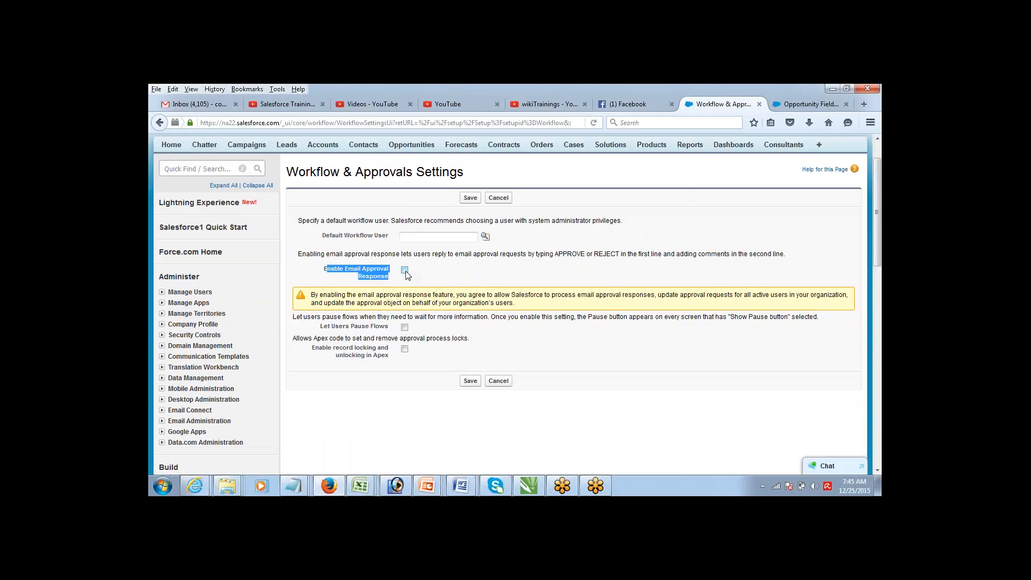
click(405, 274)
click(439, 273)
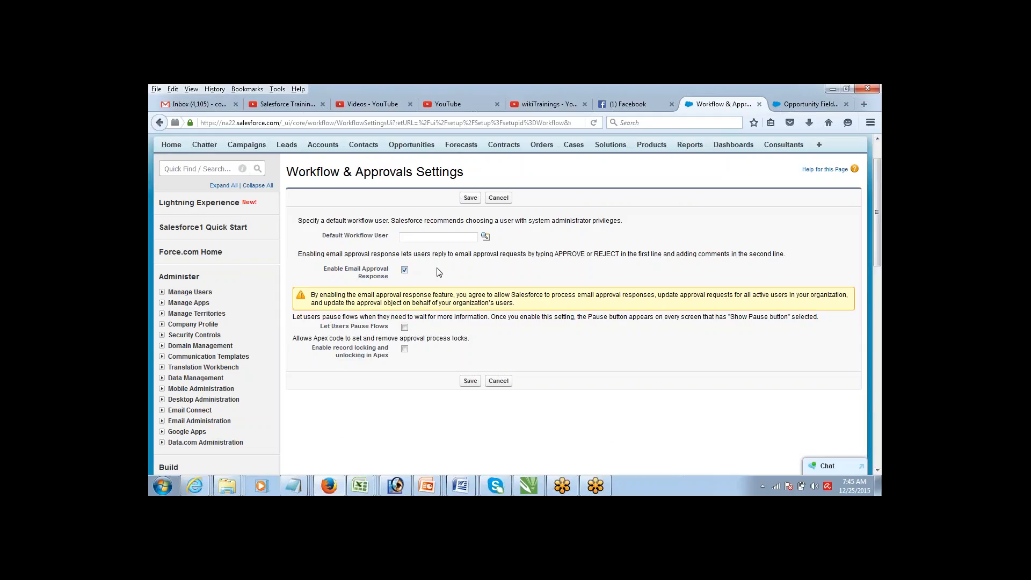
click(470, 197)
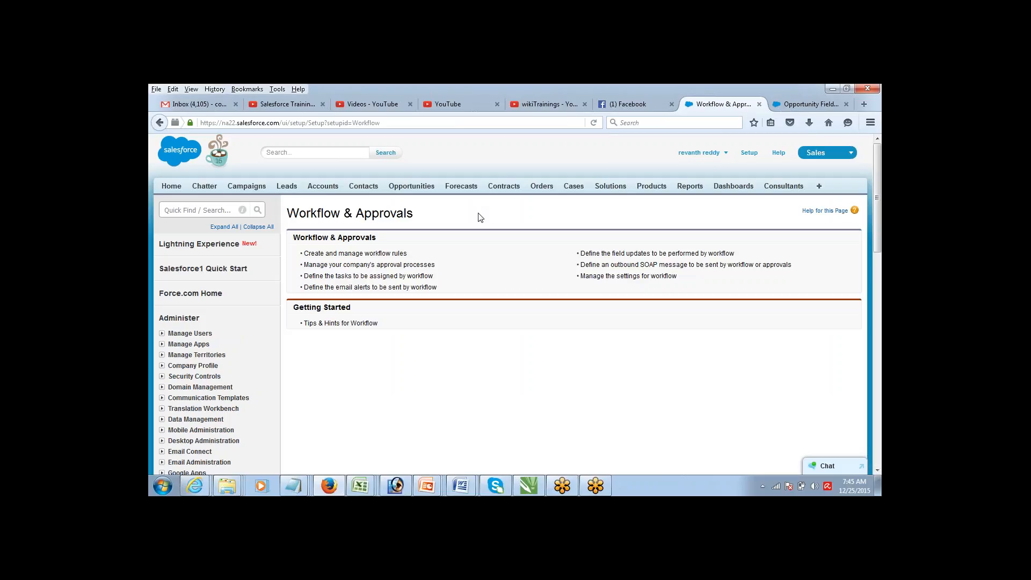
Start a new opportunity from the Opportunities home page in the second Salesforce page and name it OP34.
click(801, 108)
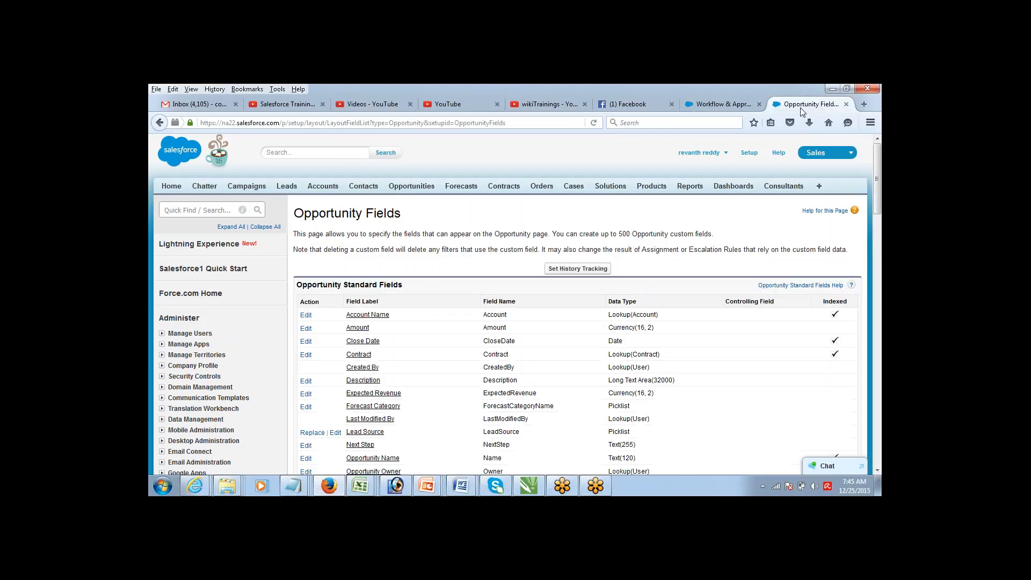
click(727, 109)
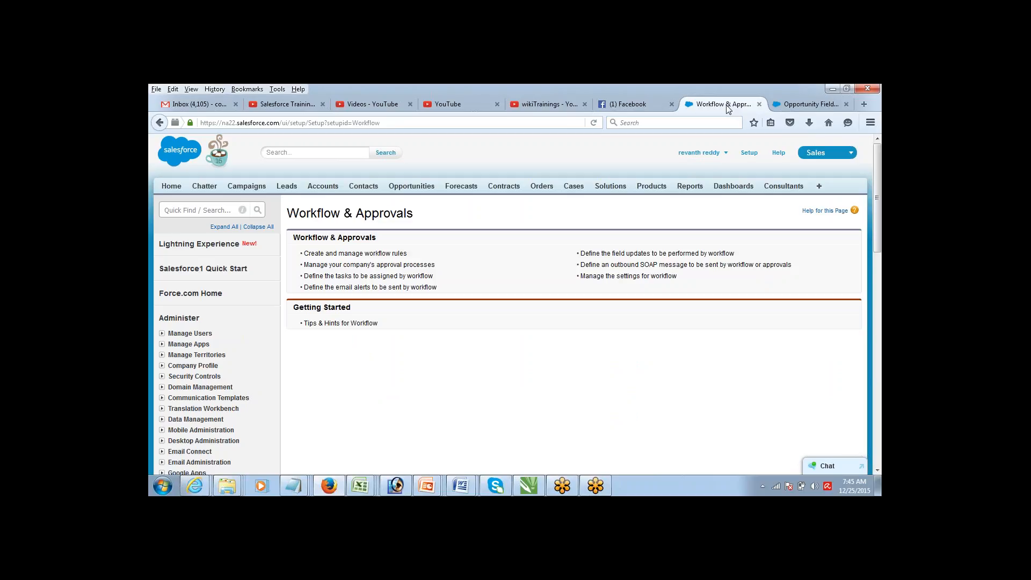
click(790, 109)
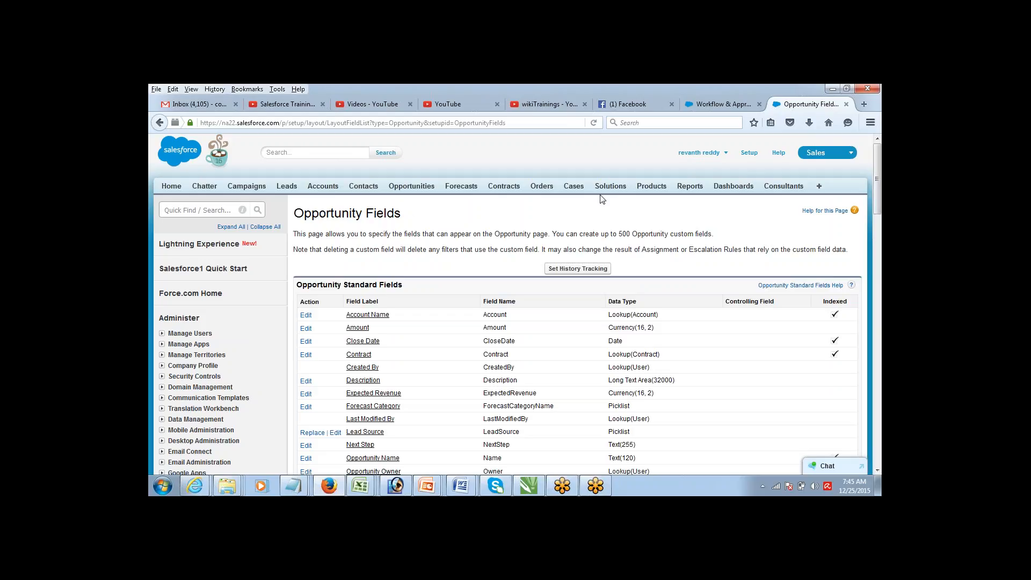
click(412, 187)
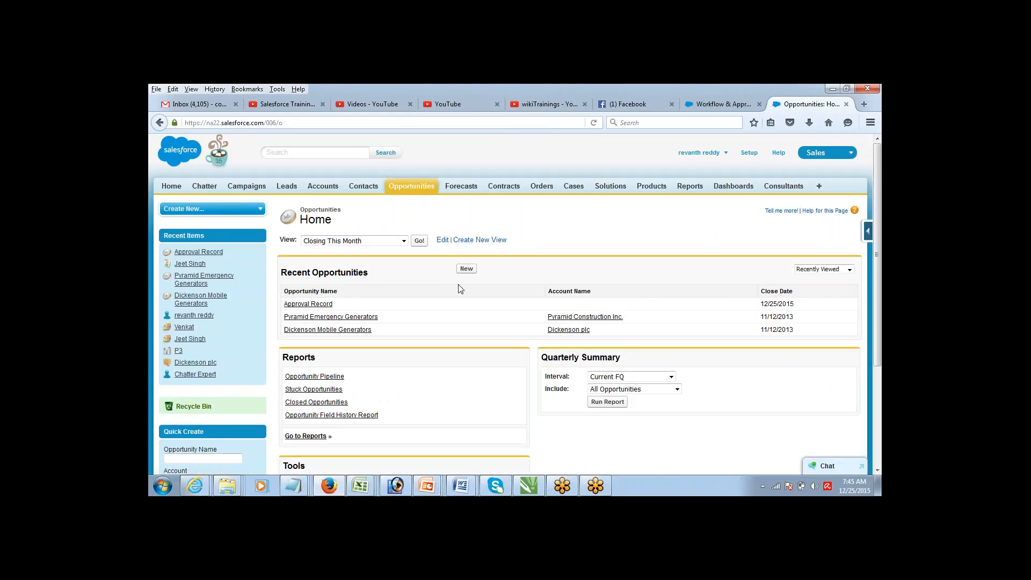
click(465, 270)
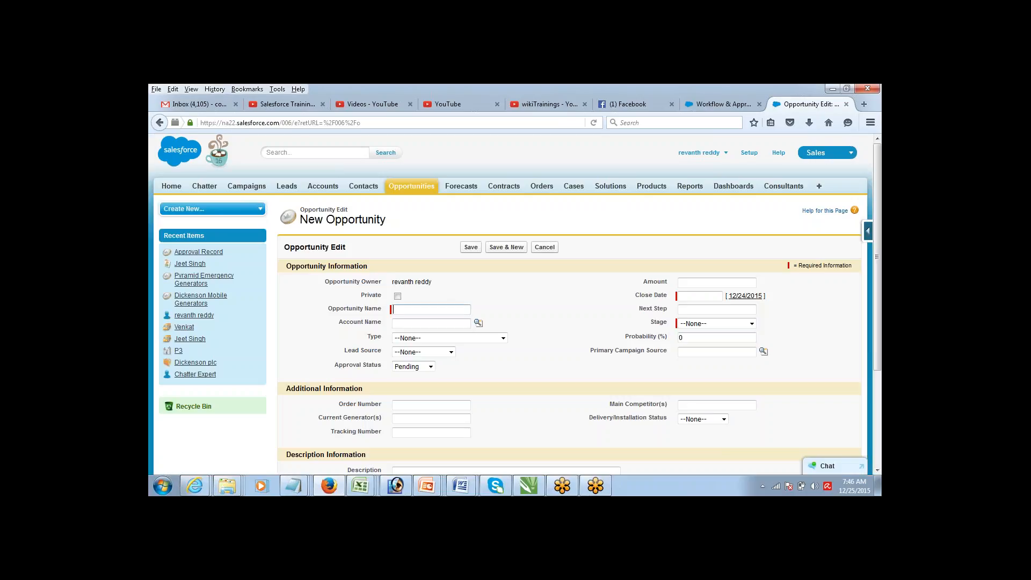
click(431, 309)
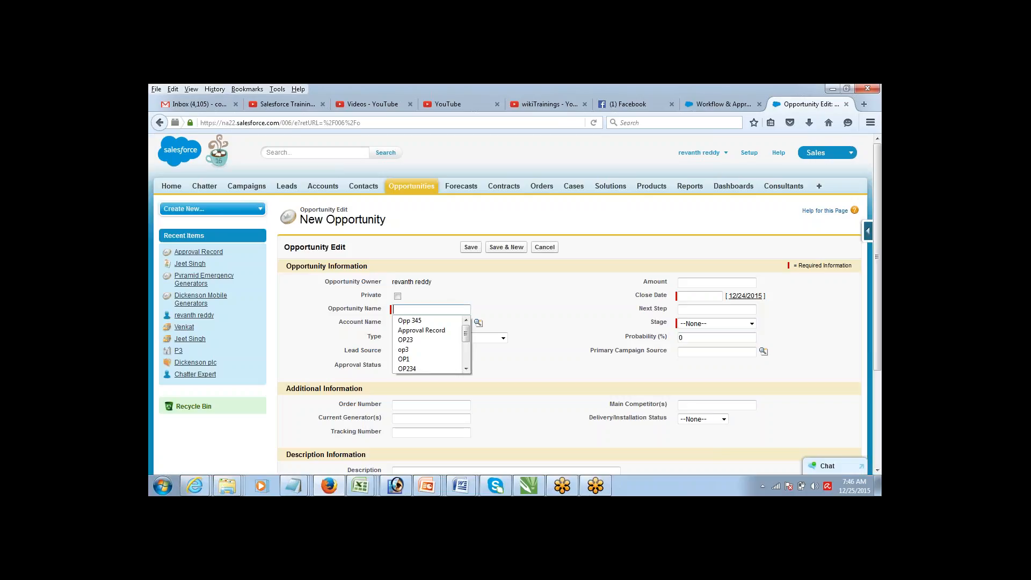
text(OP34)
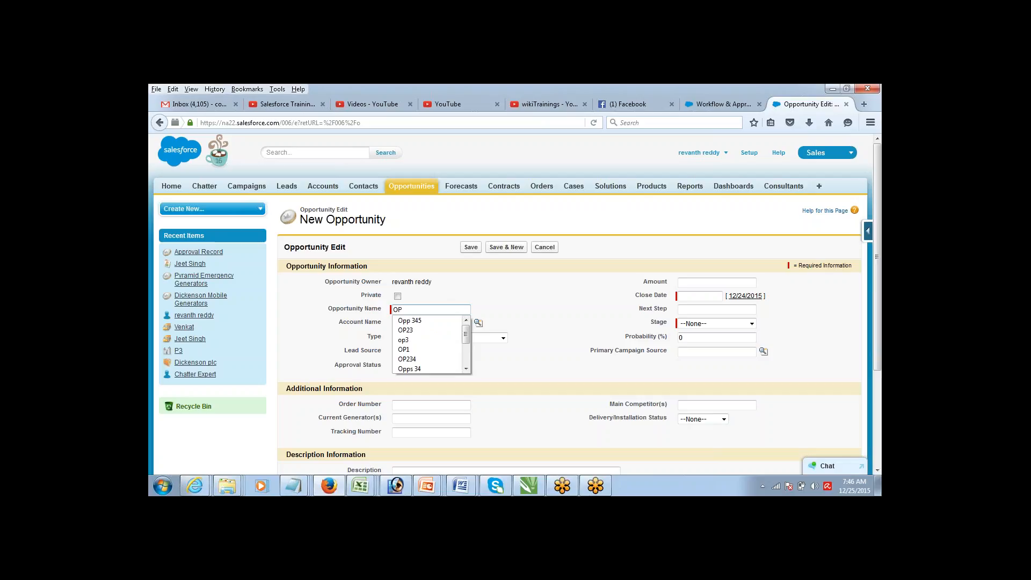
key(Tab)
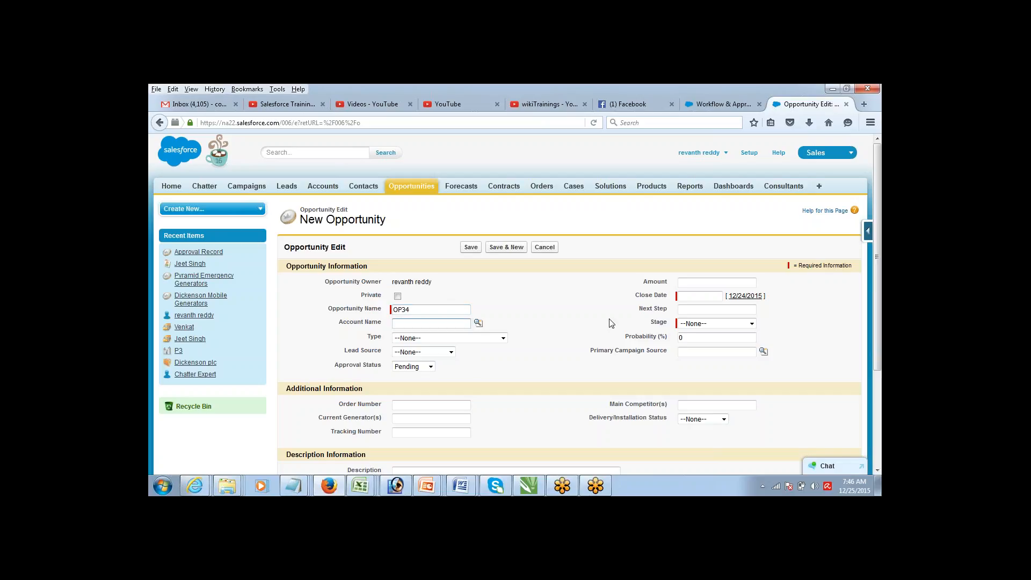
Set the opportunity's amount to 4000, close date to 12/15/2015 and stage to Perception Analysis, and save the record.
click(718, 281)
text(4000)
key(Tab)
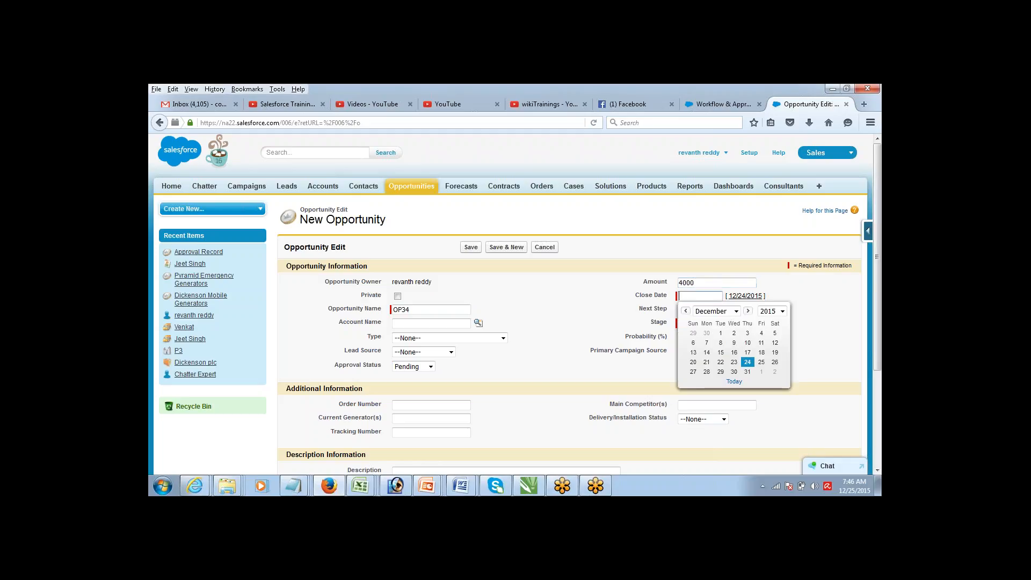
click(722, 354)
click(715, 324)
click(709, 390)
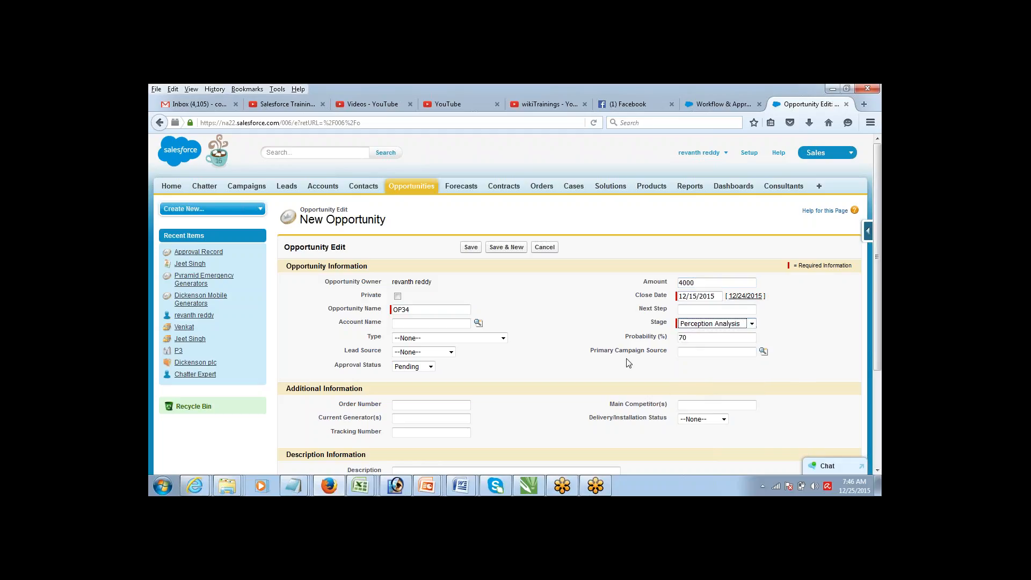
click(475, 249)
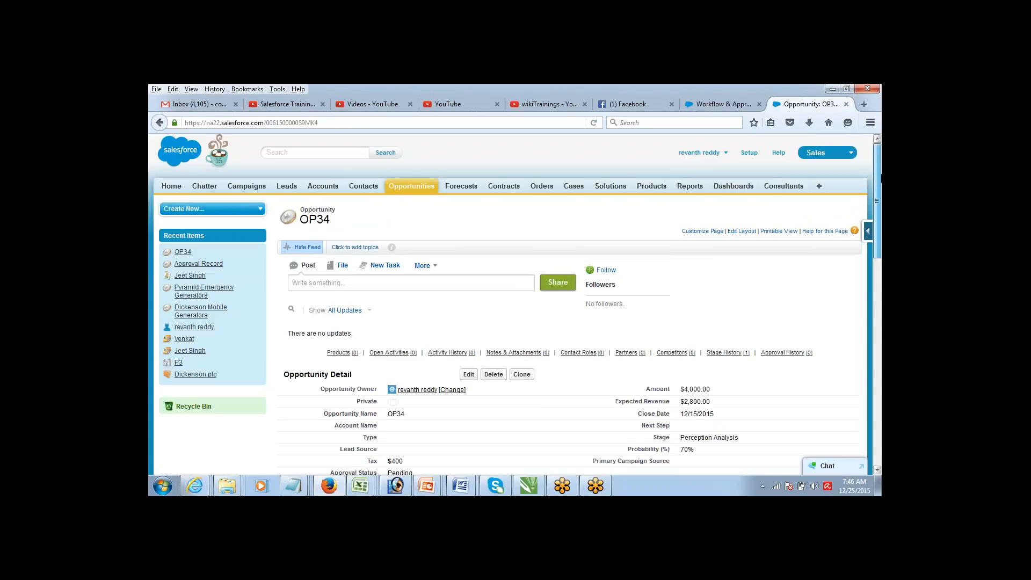
Submit the OP34 opportunity for approval from its Approval History section and confirm the submission.
drag(877, 175, 864, 311)
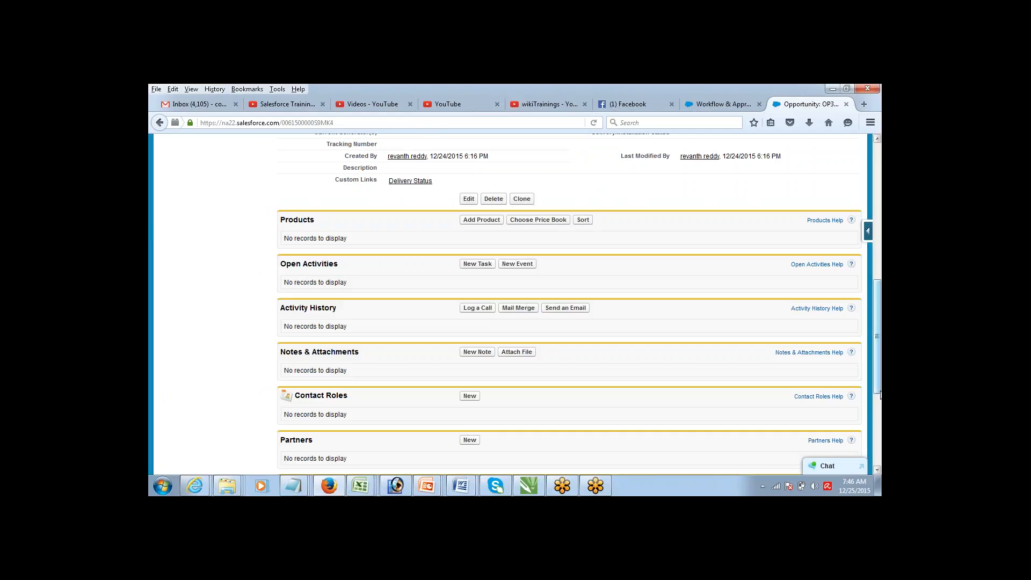
drag(880, 396, 876, 463)
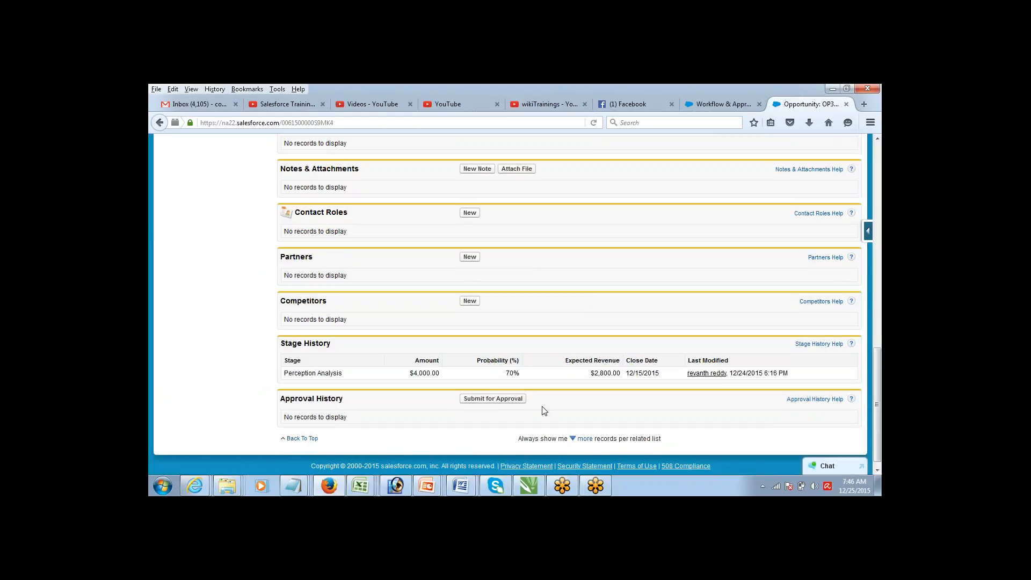
click(493, 401)
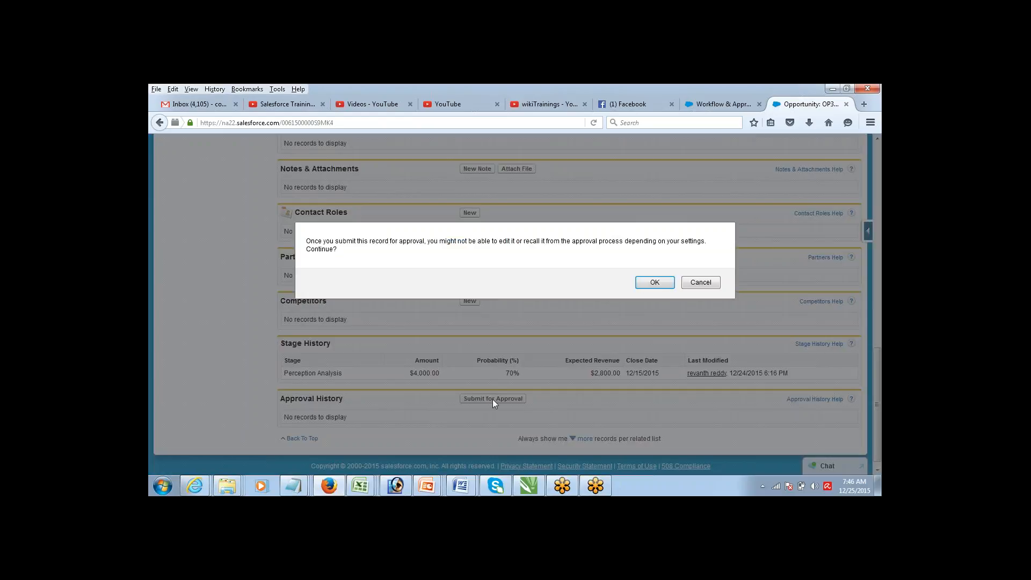
click(656, 284)
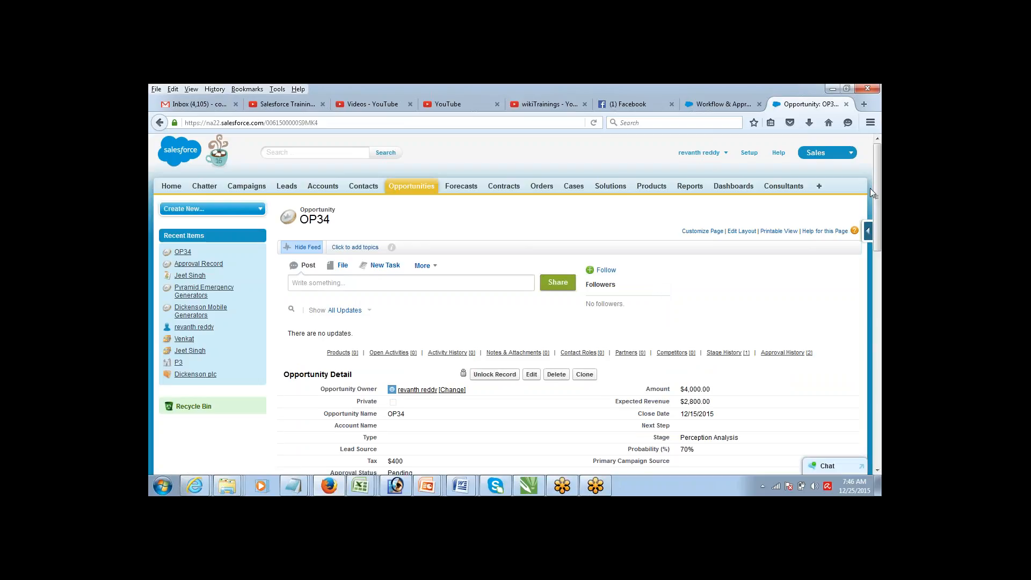
drag(875, 180, 853, 270)
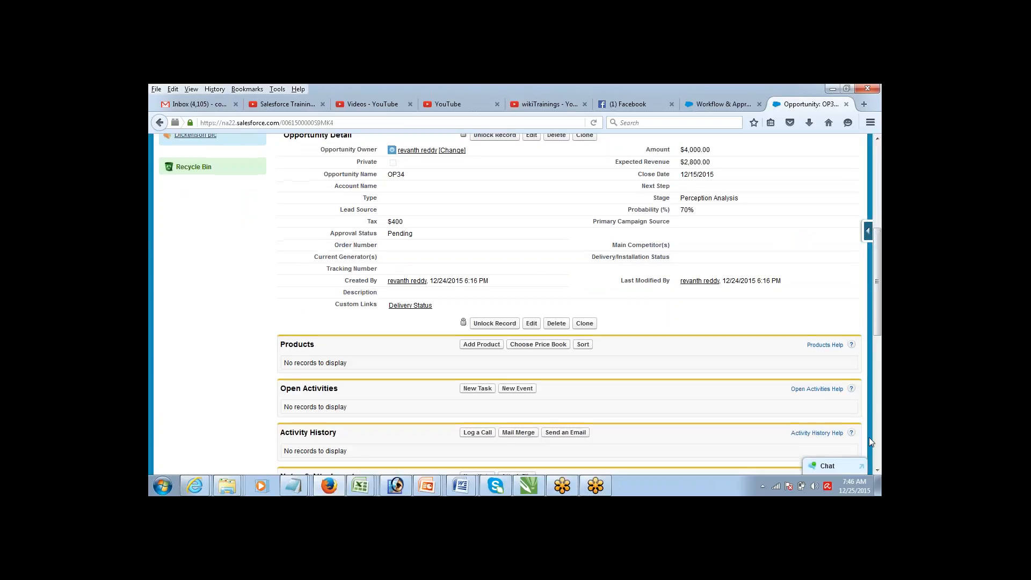
click(876, 468)
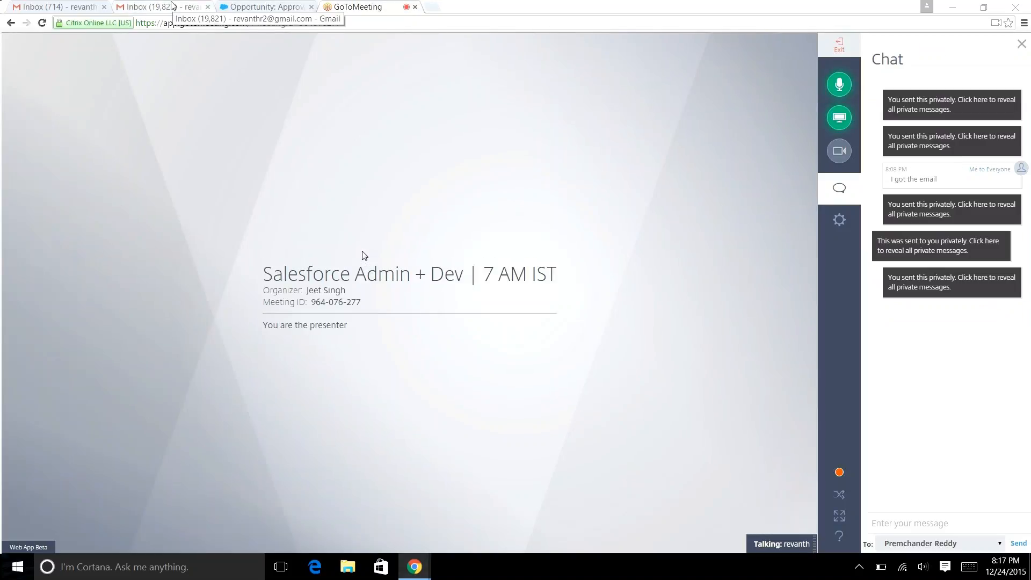
Switch to the second Gmail inbox in Chrome, open the Approval Request email and highlight the YES reply keyword.
click(172, 7)
click(322, 99)
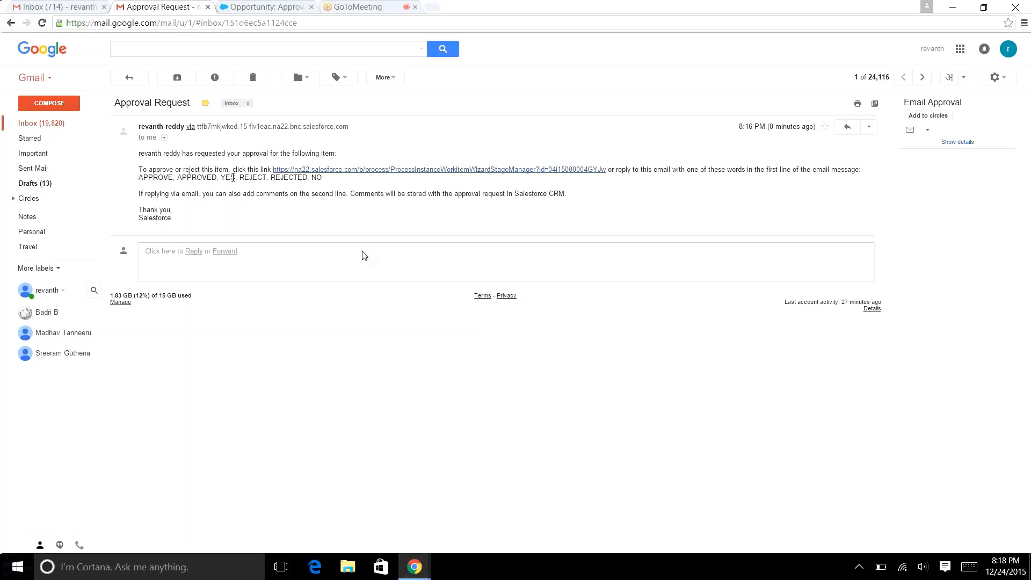
drag(233, 177, 220, 178)
click(447, 222)
Reply to the Approval Request email with YES on the first line and "Its Approved" on the second, and send it.
click(849, 129)
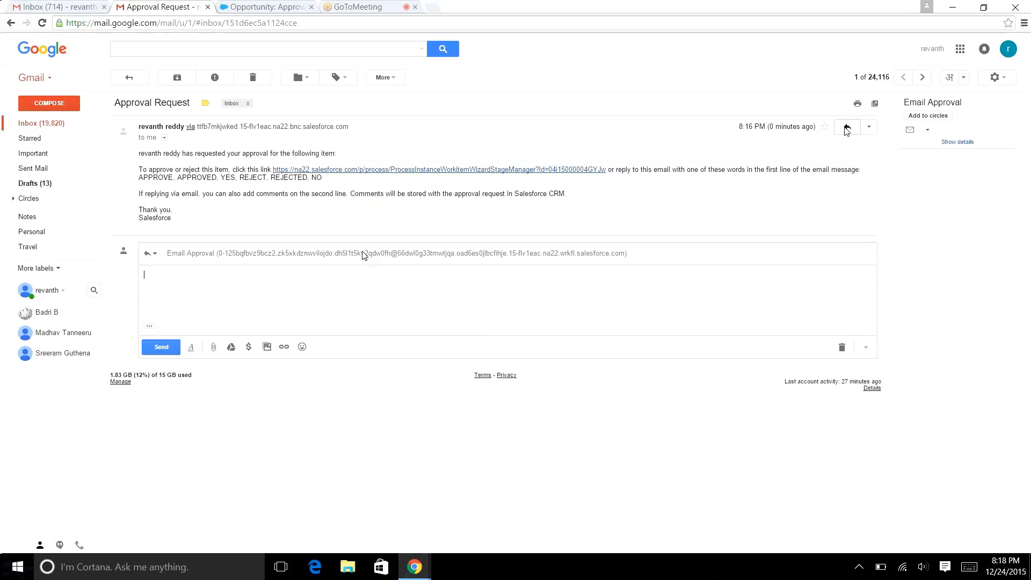
text(YES )
text(Its )
text(Appr)
text(oved)
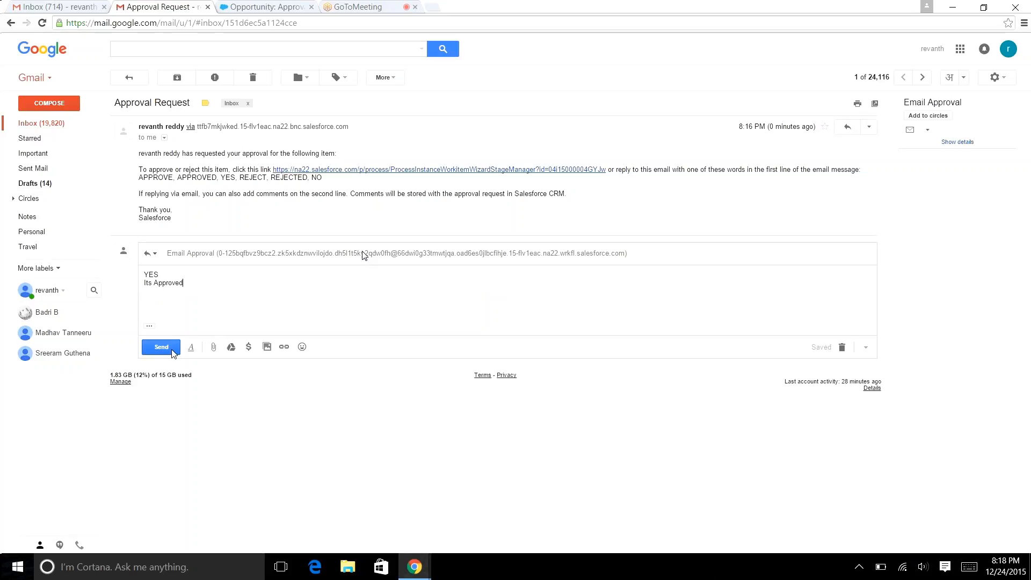
click(162, 348)
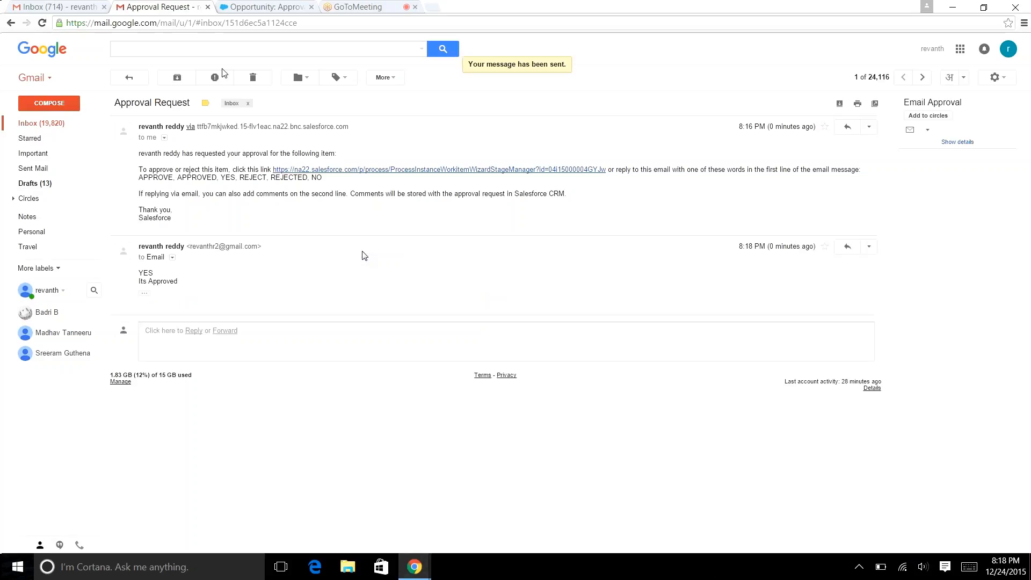
Return to Salesforce, refresh the OP34 record and check its Approval Status and the comments in Approval History.
click(258, 6)
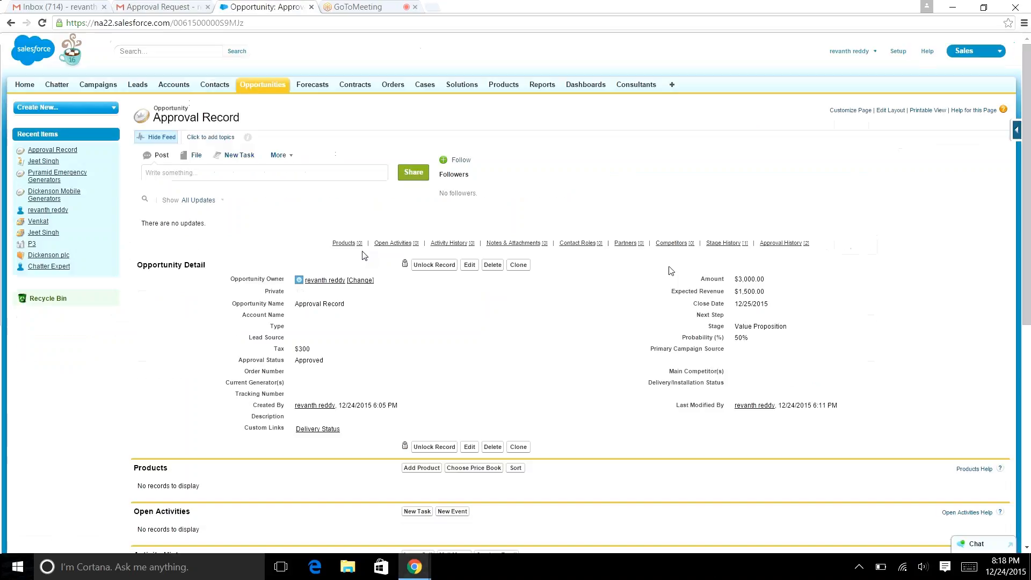
click(27, 86)
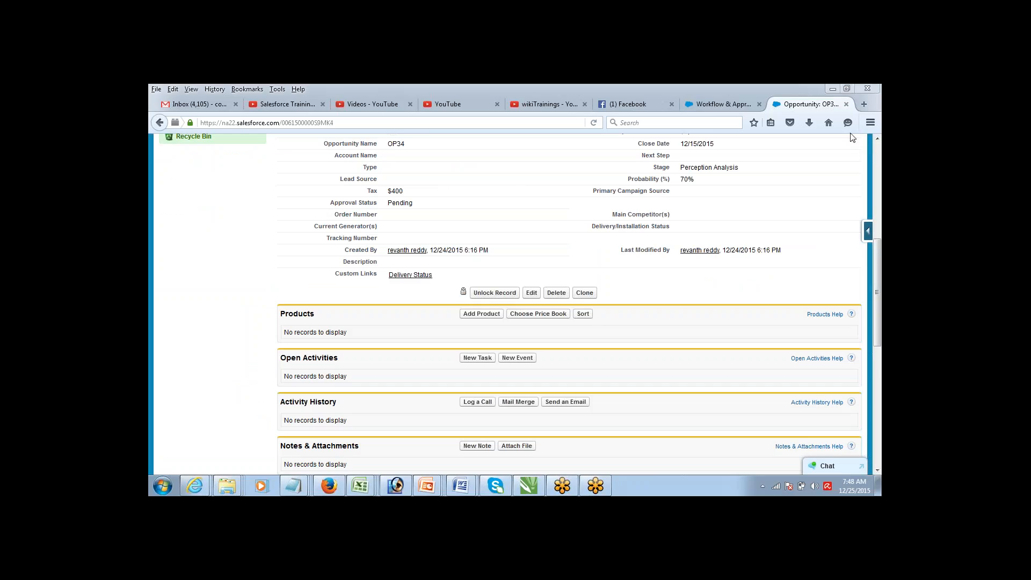
click(878, 139)
scroll(877, 139, up, 8)
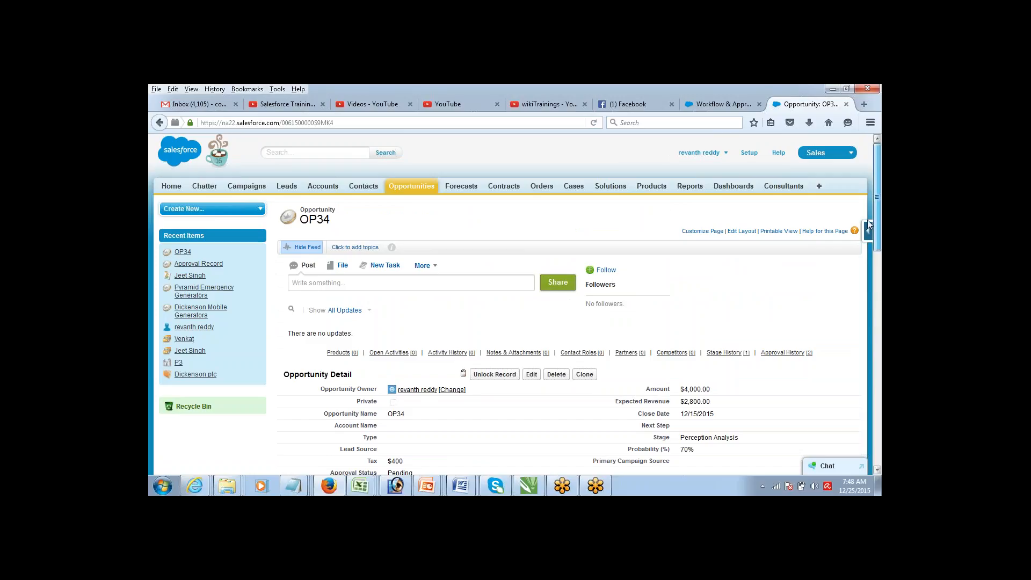
scroll(878, 193, down, 4)
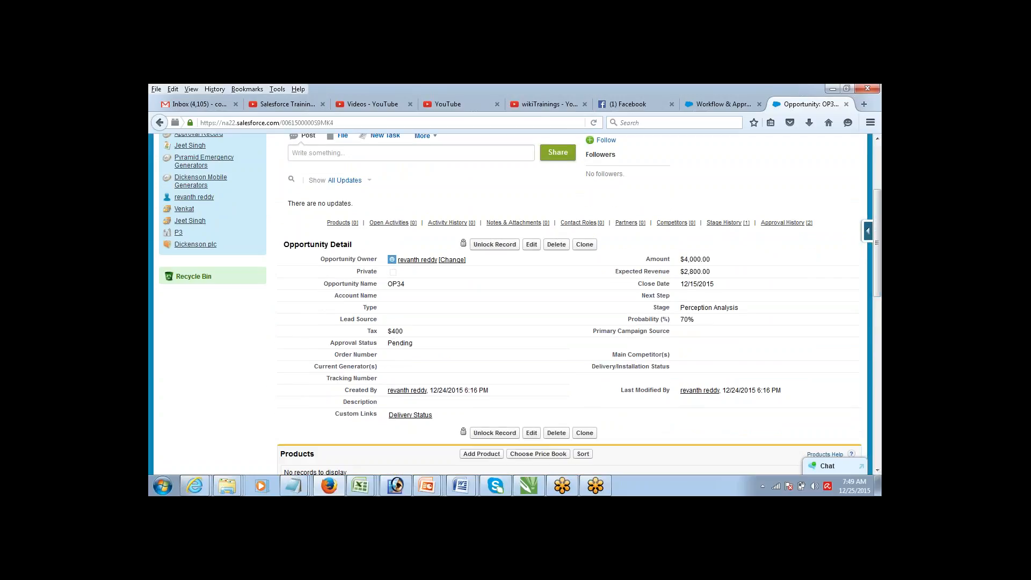
click(594, 123)
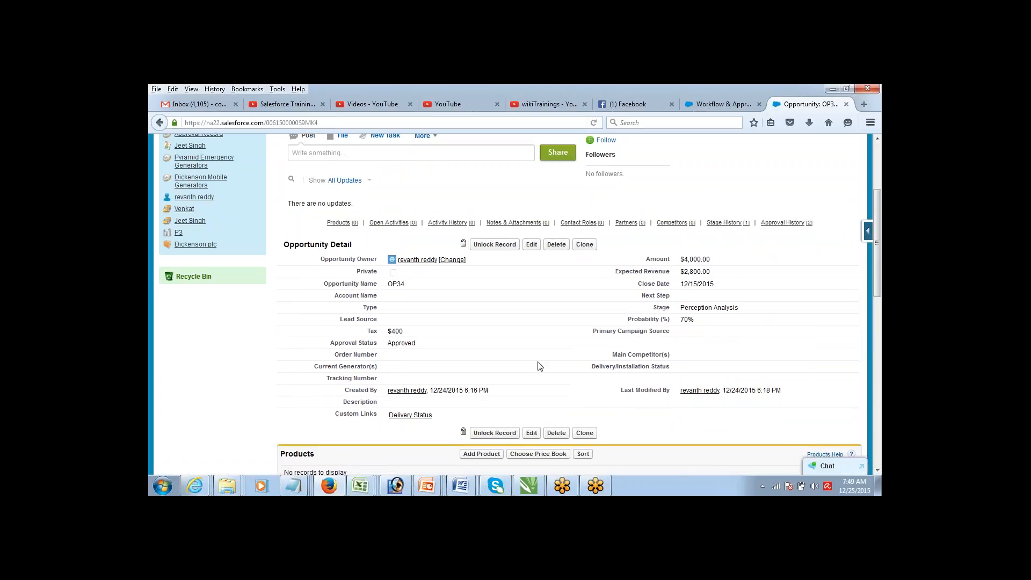
scroll(824, 322, down, 15)
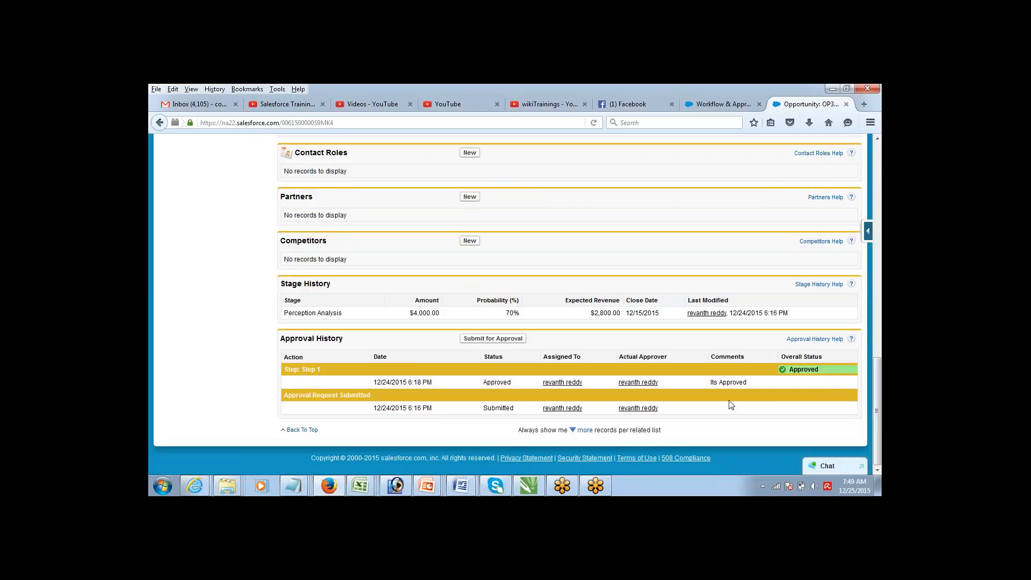
drag(709, 382, 747, 383)
click(878, 141)
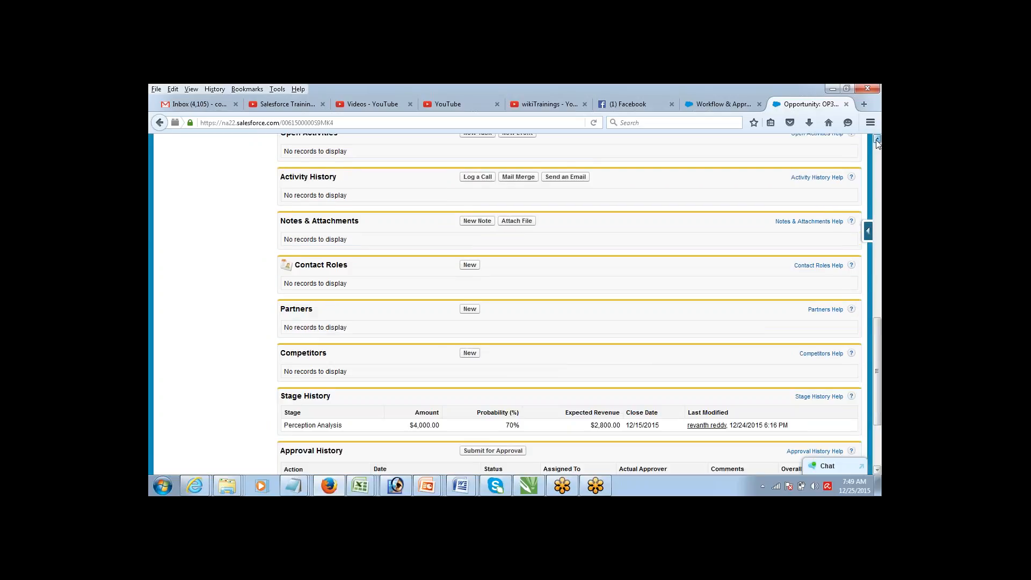
click(878, 140)
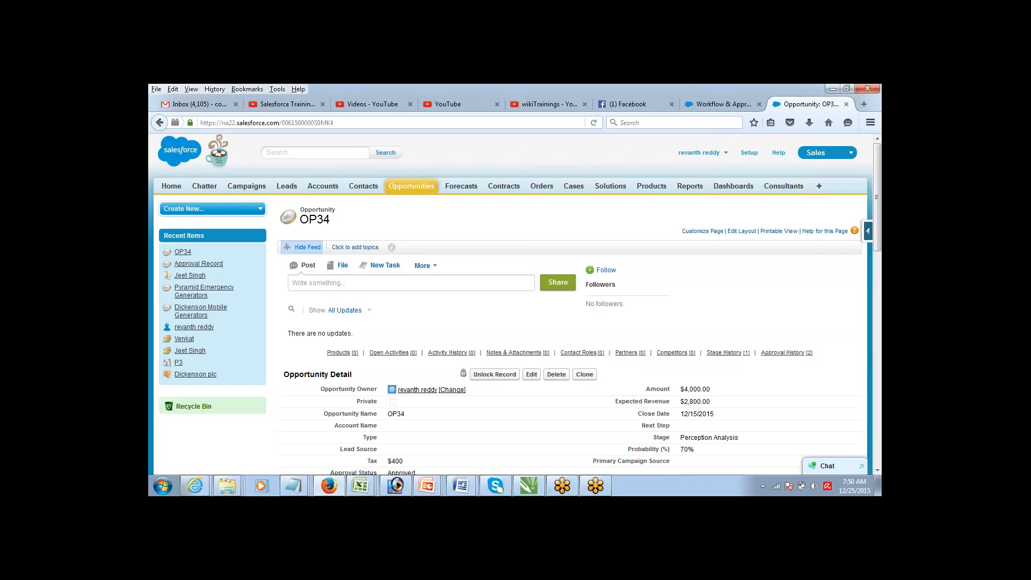
Open Email Templates under Communication Templates in Setup and start a new template of type Text.
mouse_move(881, 187)
mouse_down()
mouse_move(881, 199)
mouse_move(880, 183)
mouse_up()
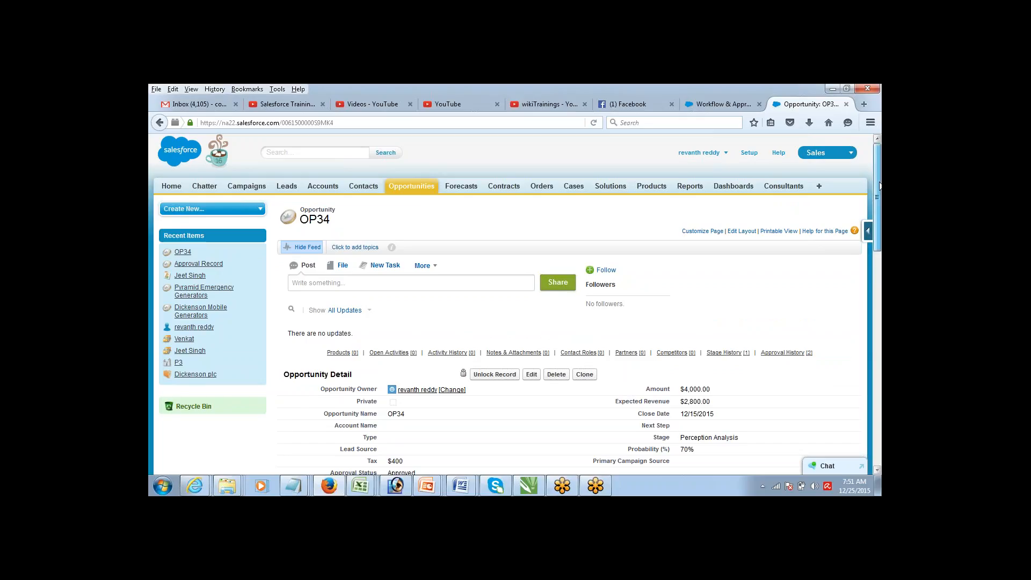
drag(877, 188, 878, 189)
click(749, 151)
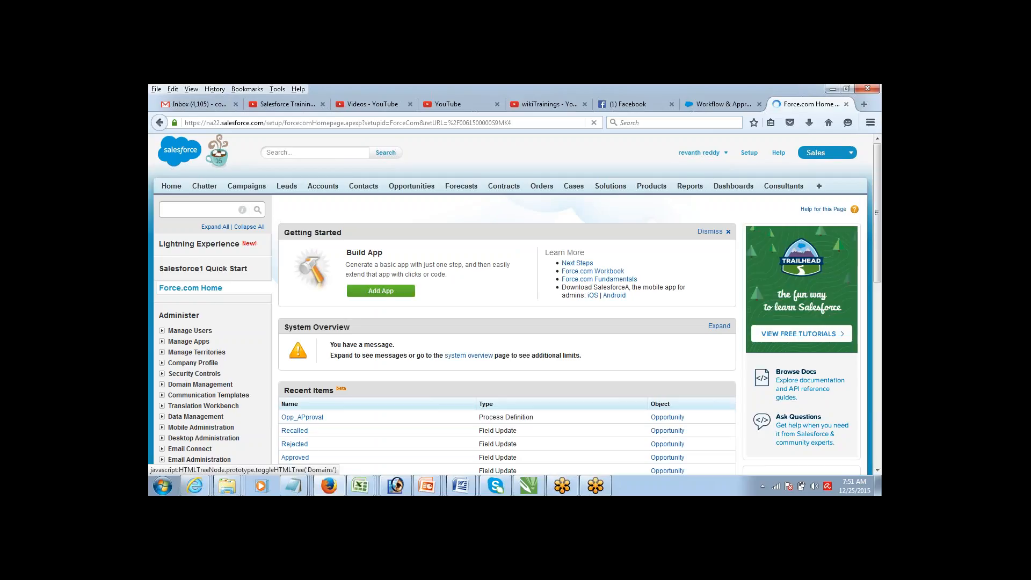
click(162, 396)
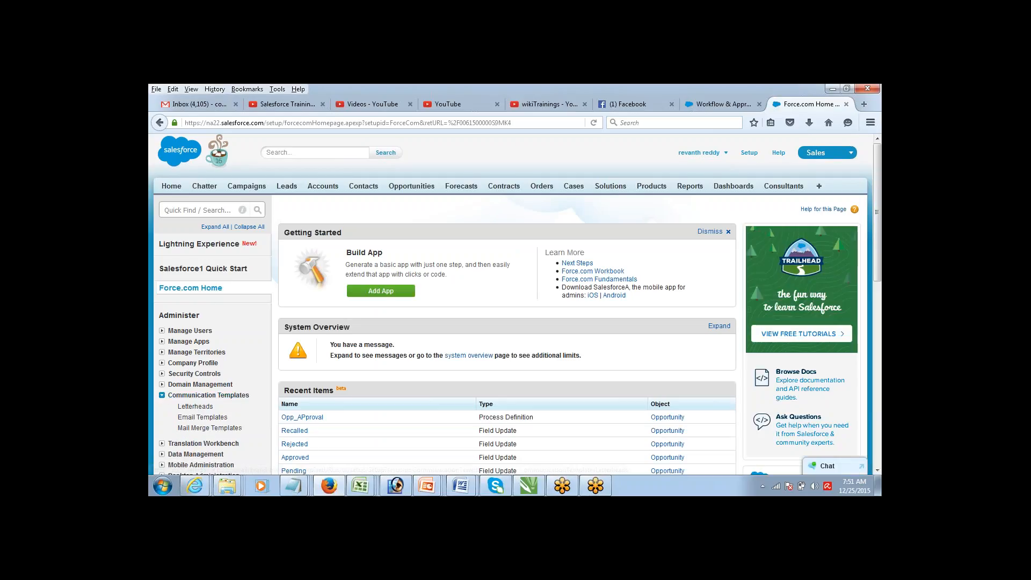
click(202, 417)
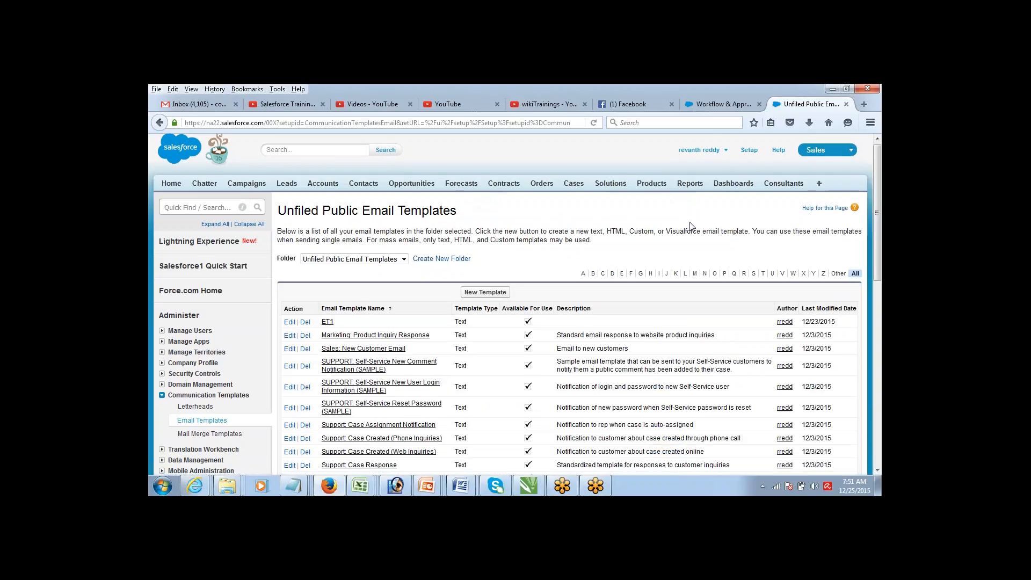
click(486, 292)
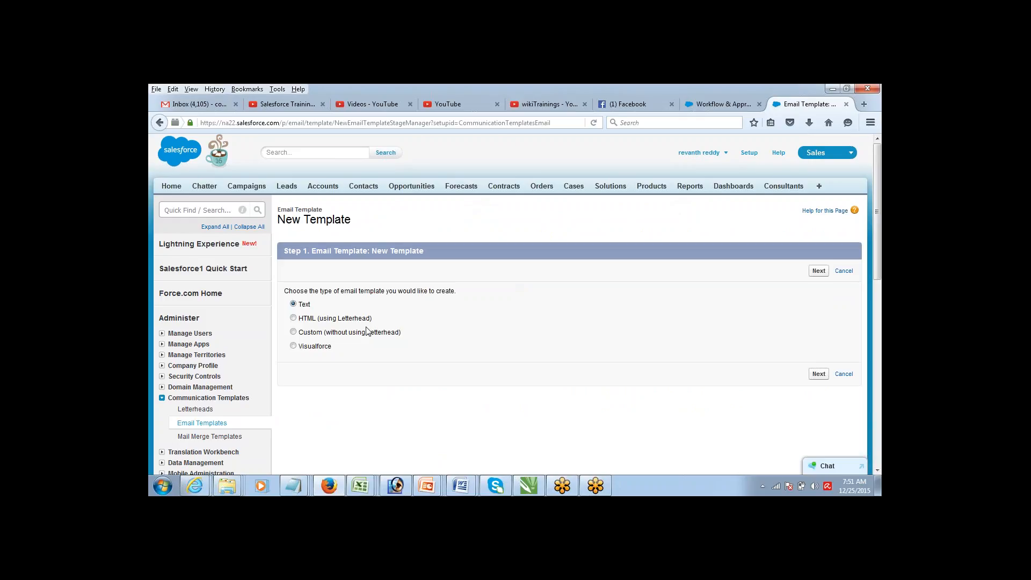
click(820, 375)
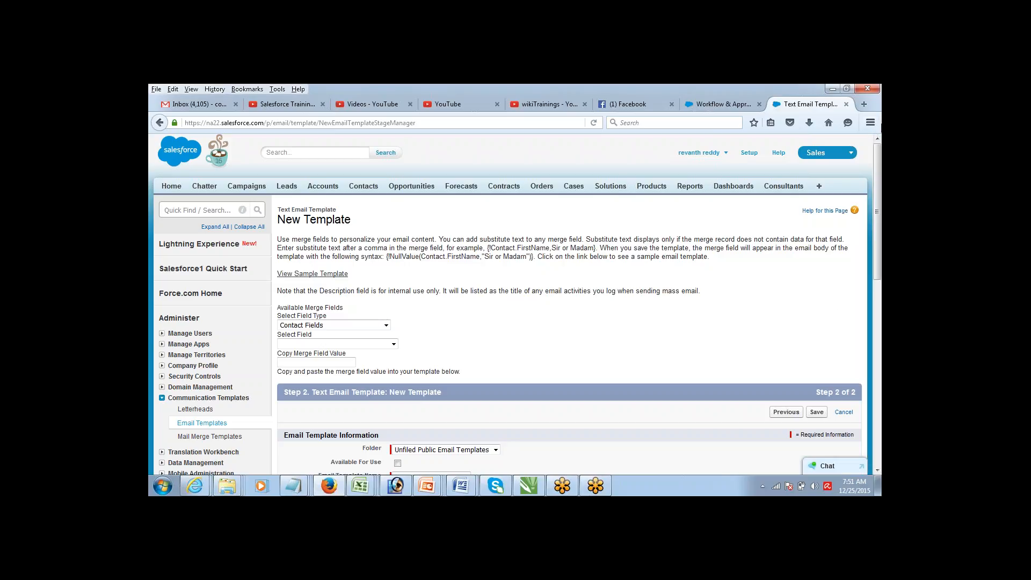
Select Opportunity Fields as the merge field type and Amount as the field, and copy the merge field value {!Opportunity.Amount}.
drag(876, 164, 872, 224)
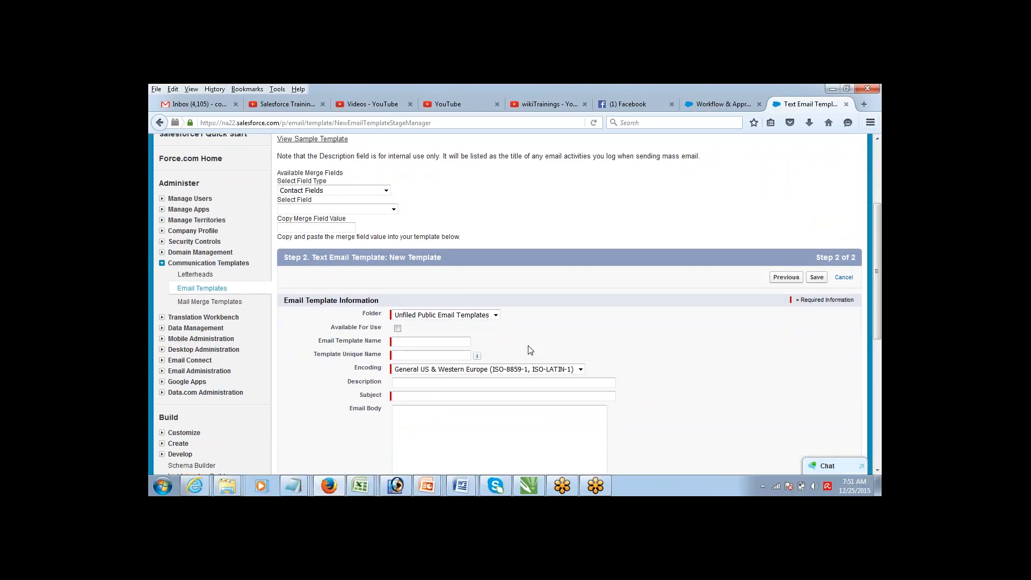
click(385, 190)
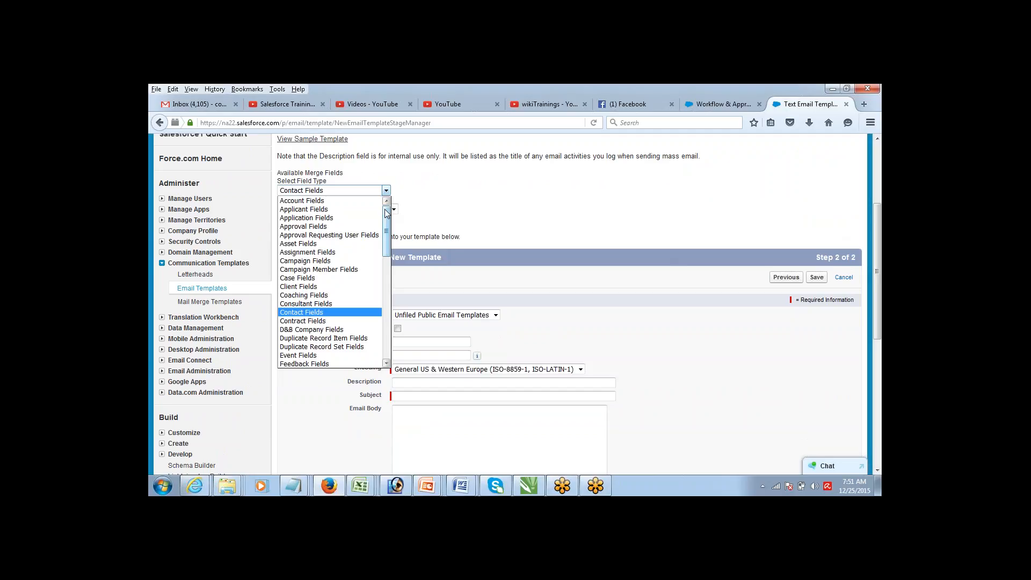
drag(386, 213, 391, 336)
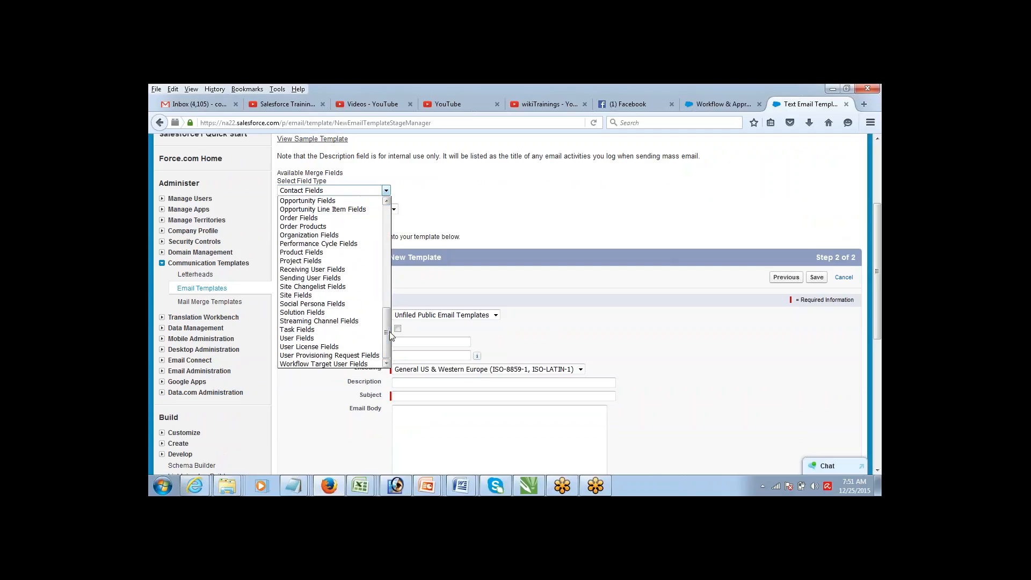
click(360, 201)
click(375, 209)
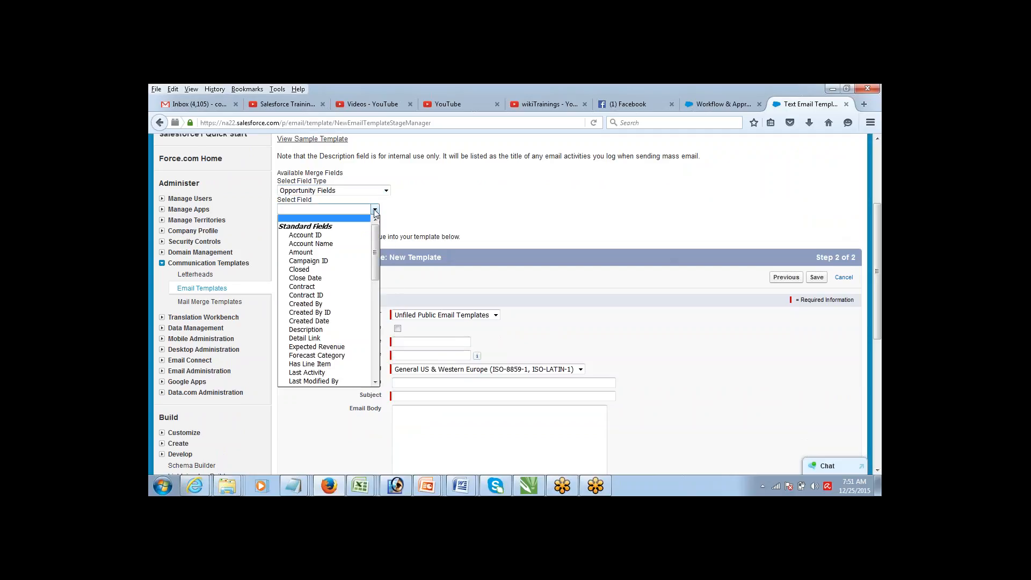
click(364, 253)
key(ctrl+c)
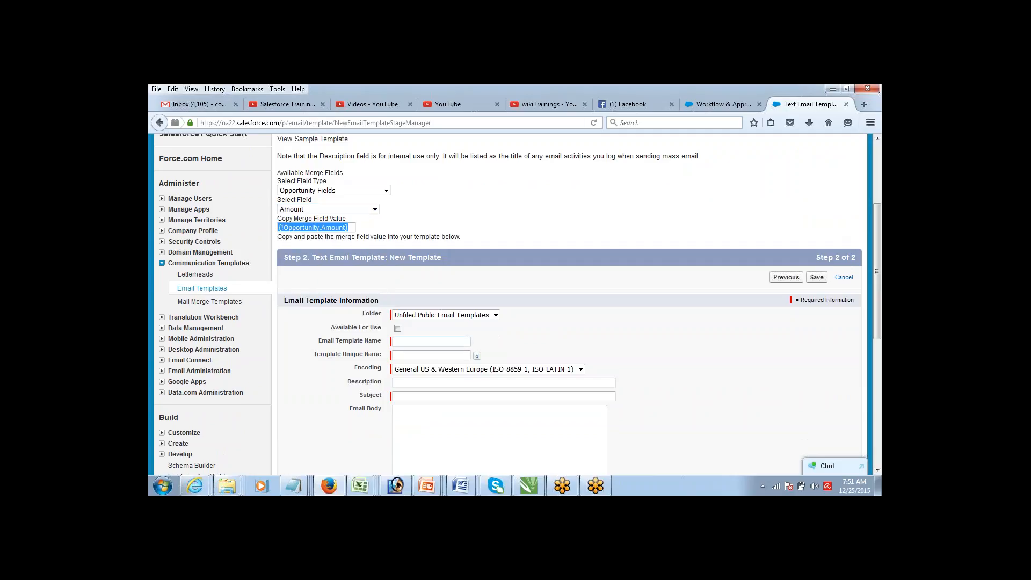
Paste the {!Opportunity.Amount} merge field into the email body and put the label "Amount:" before it.
click(426, 412)
key(ctrl+v)
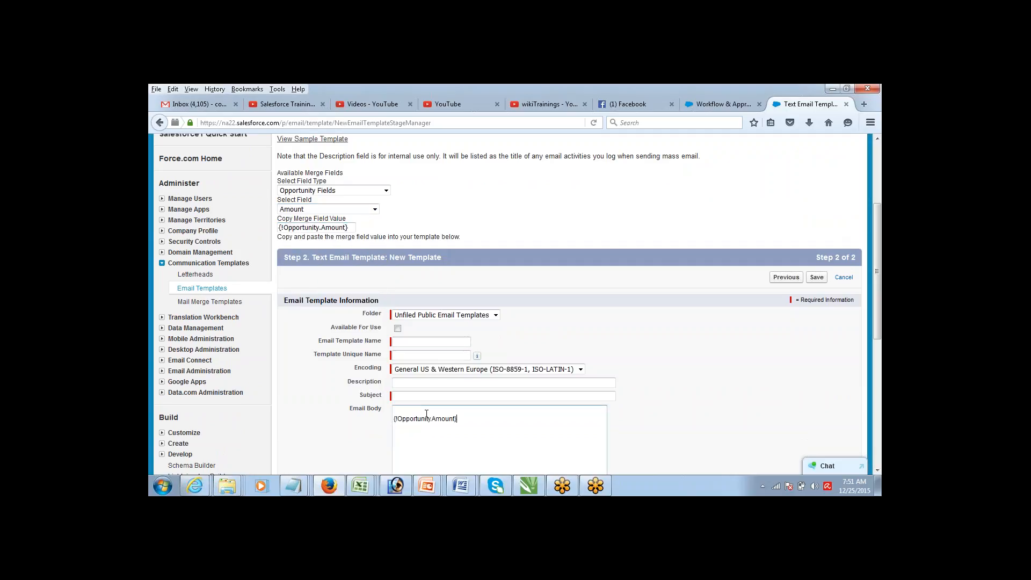
key(ctrl+shift+Left)
key(ctrl+shift+Left)
click(420, 412)
text(Amount:)
key(ctrl+shift+Left)
key(ctrl+shift+Left)
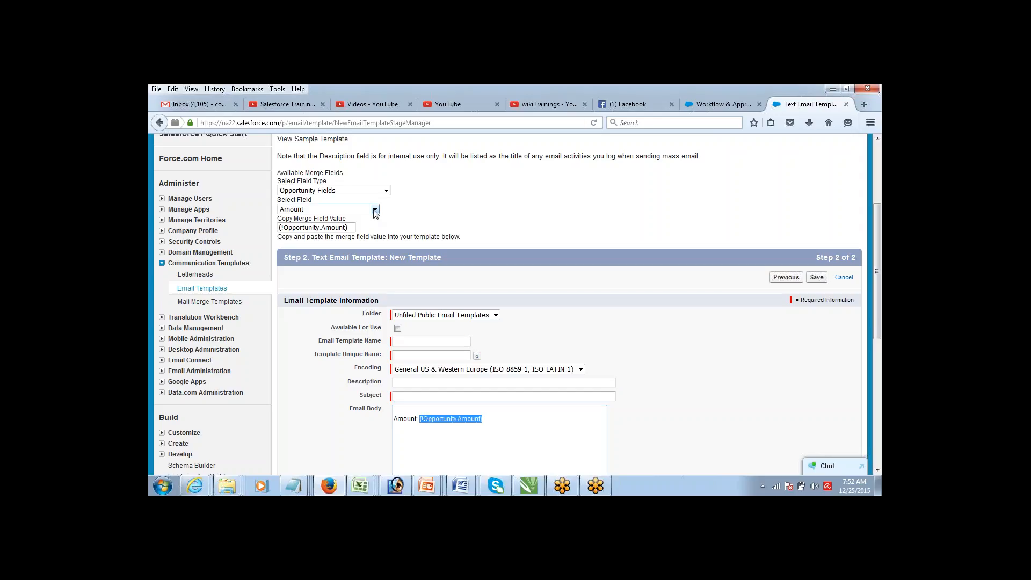
Add a second email body line reading "Account:" followed by the opportunity's Account Name merge field {!Opportunity.Account}.
click(387, 190)
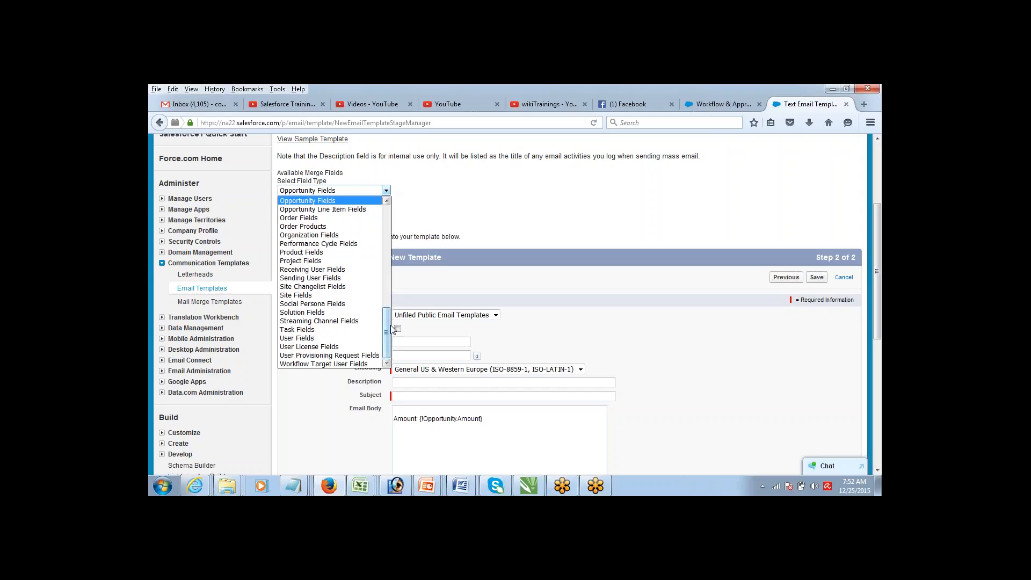
click(437, 168)
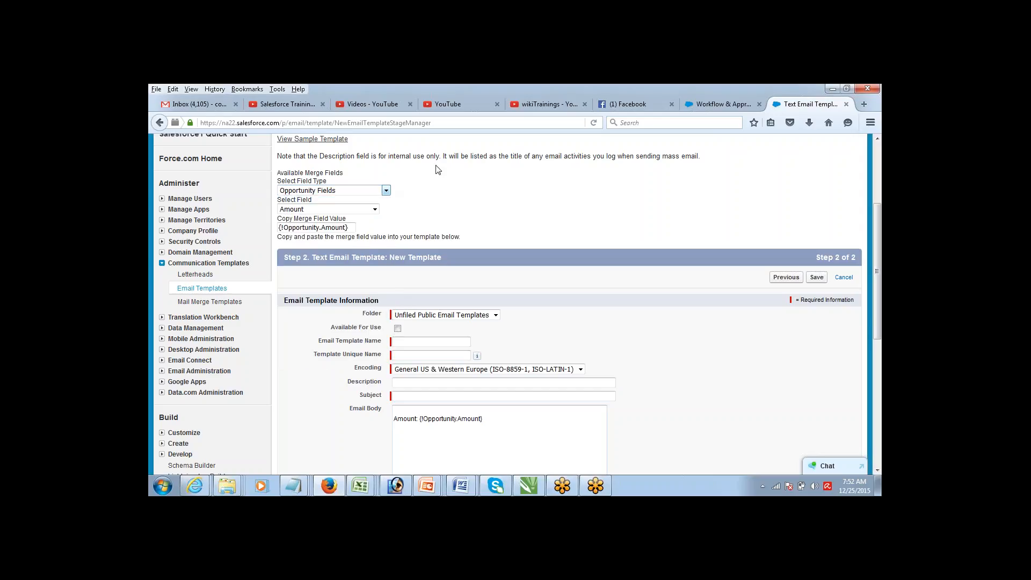
click(374, 210)
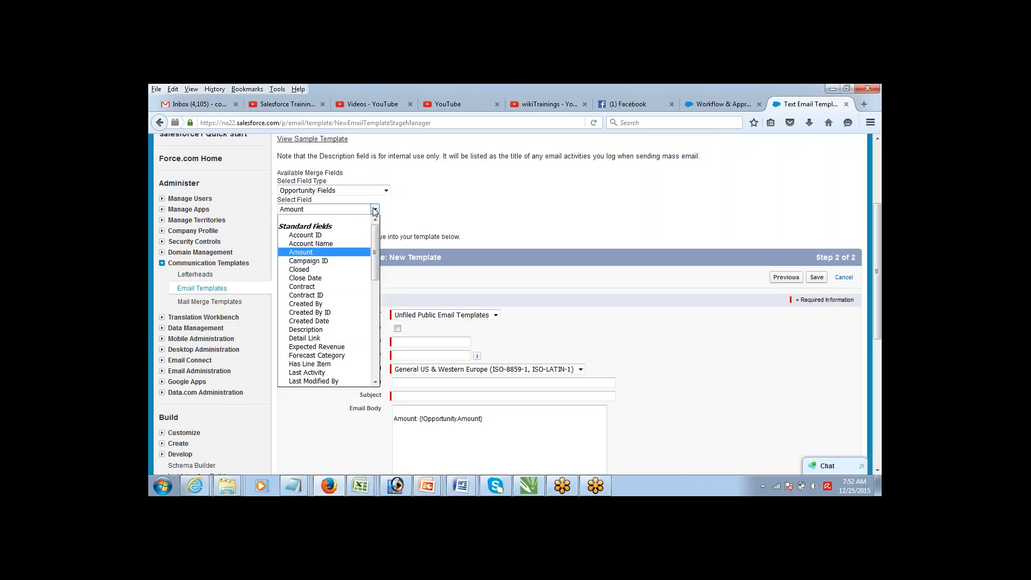
click(357, 245)
key(ctrl+c)
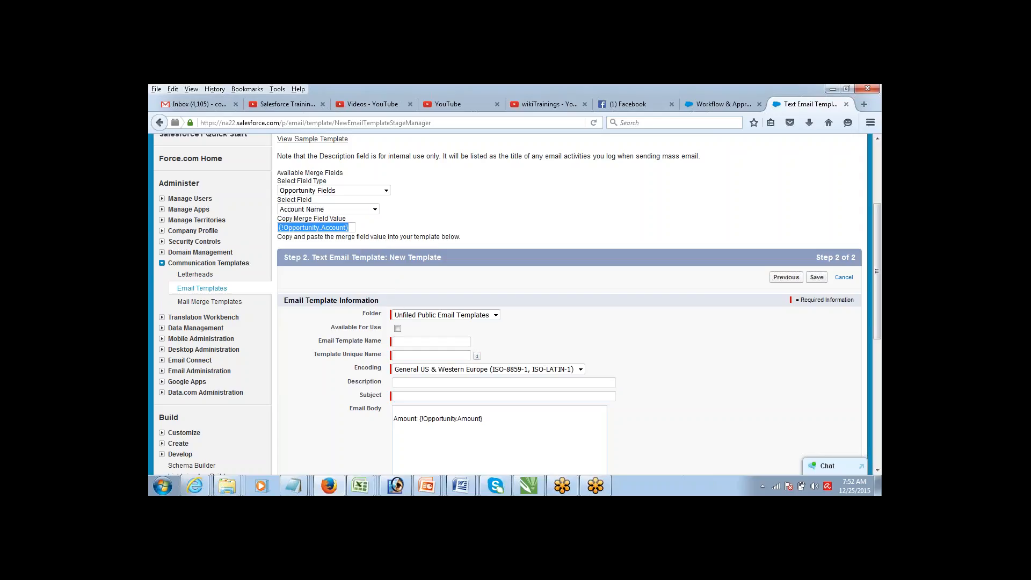
click(503, 420)
text(Account:)
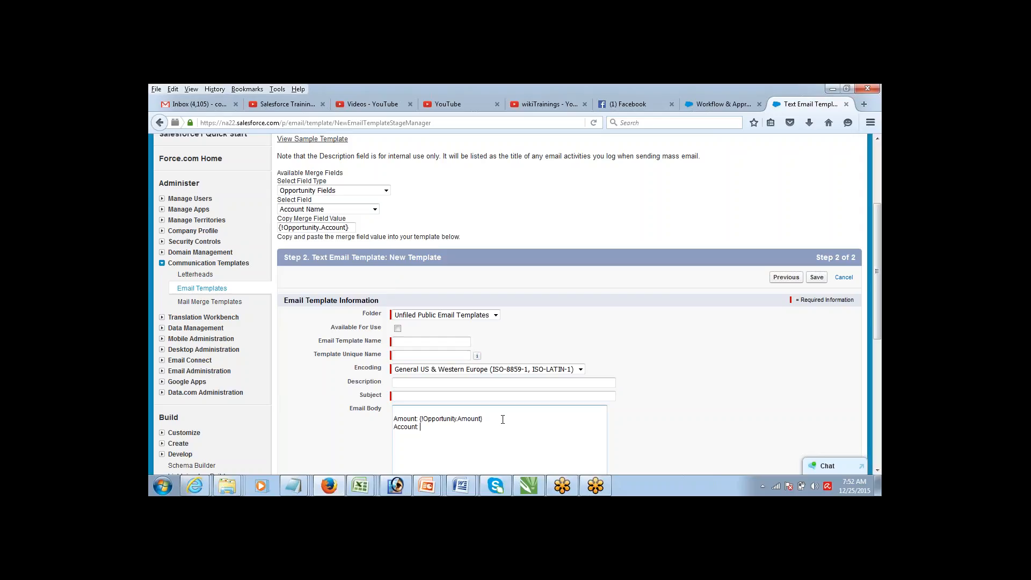
key(ctrl+v)
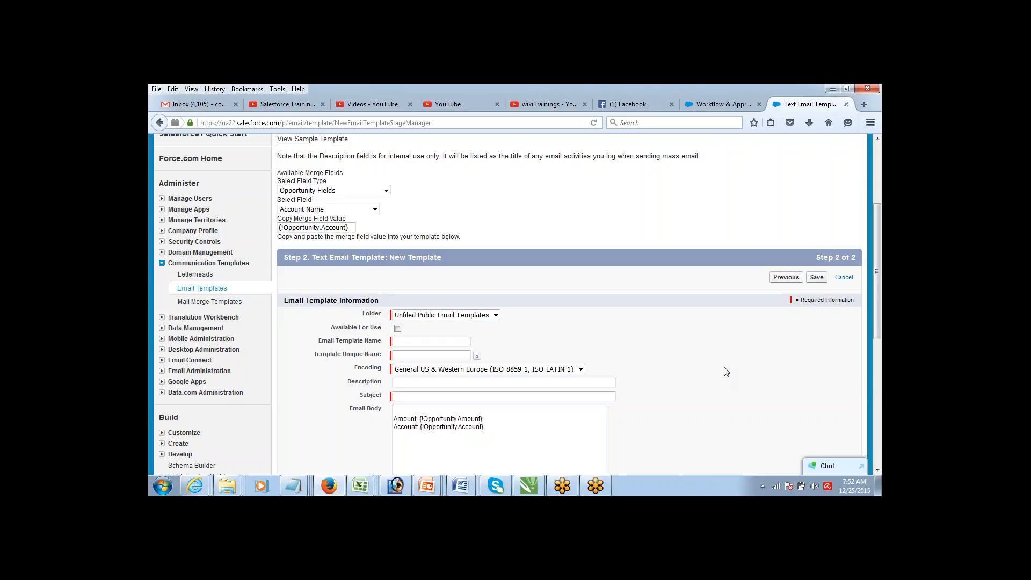
Switch to the install notes in Notepad.
mouse_move(304, 490)
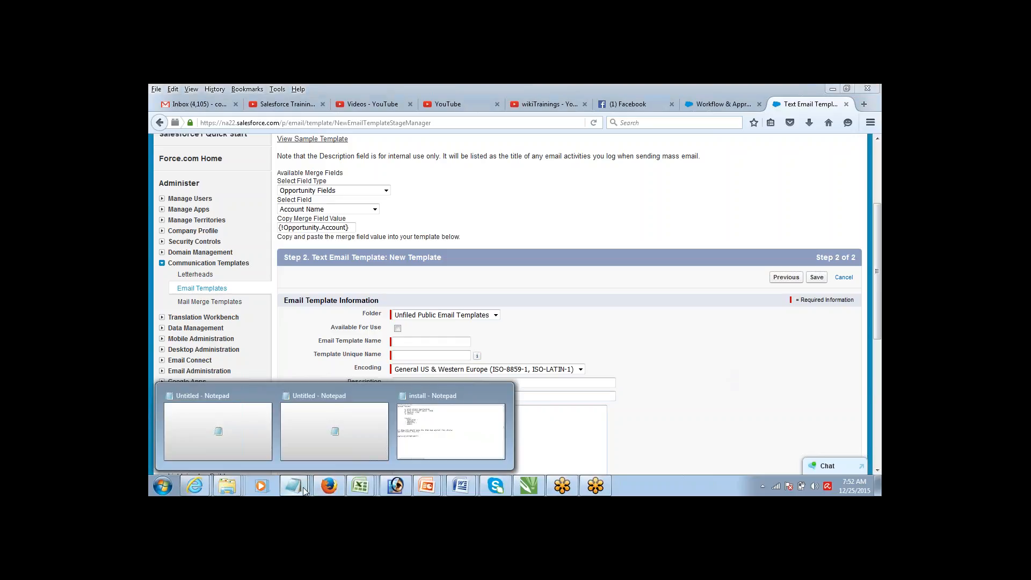
click(413, 441)
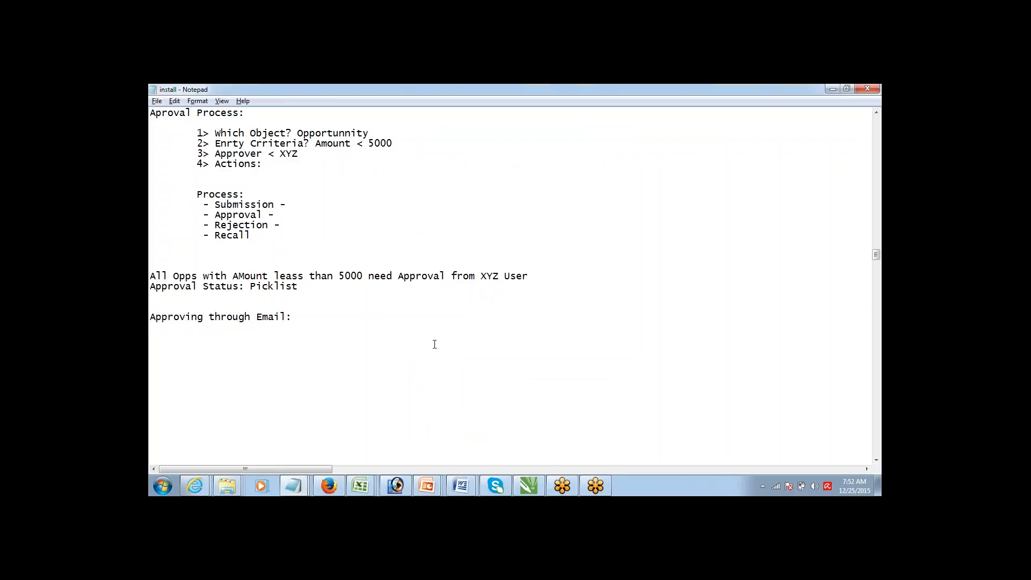